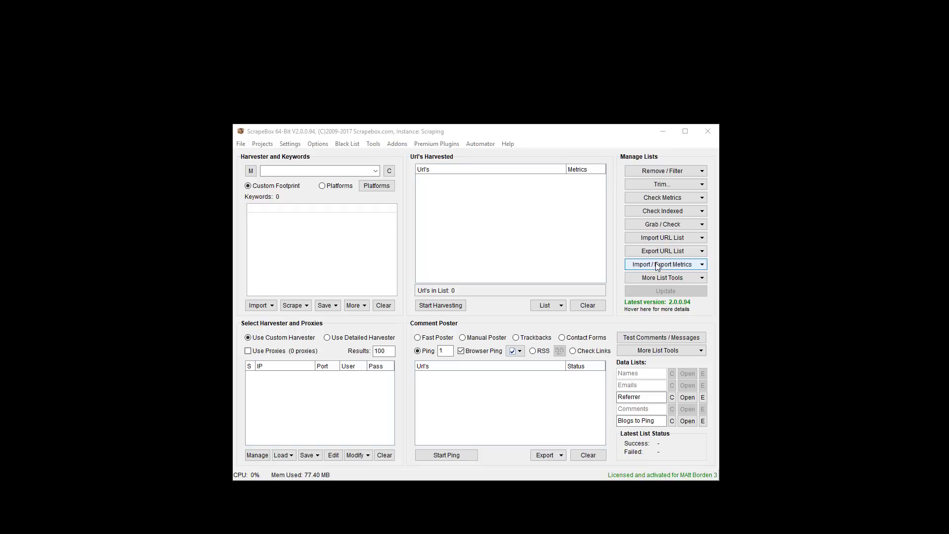
{"action": "left_click", "coordinate": [439, 144]}
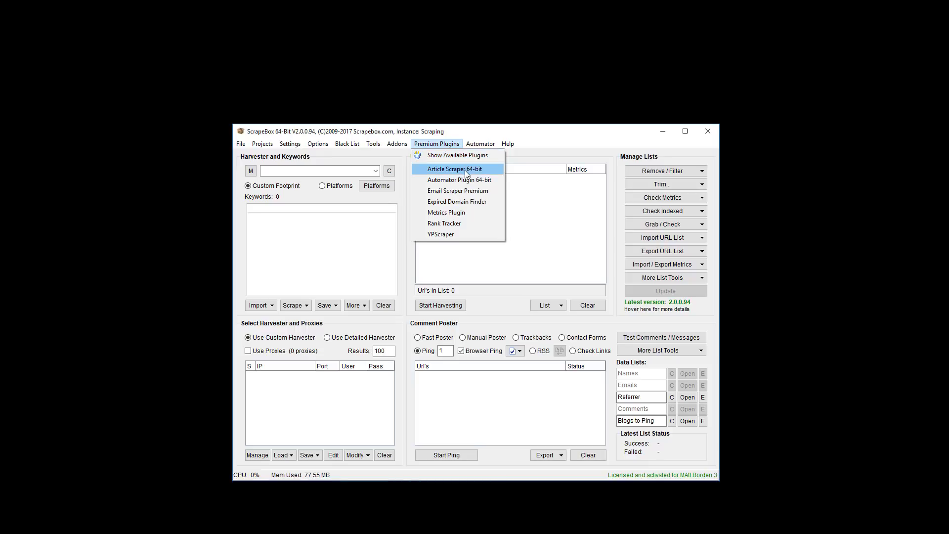
{"action": "left_click", "coordinate": [555, 207]}
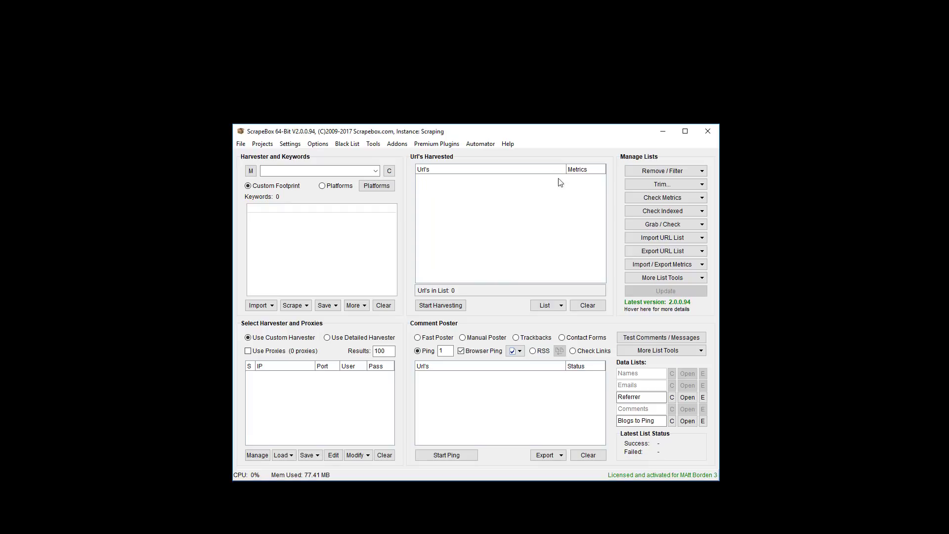
{"action": "left_click", "coordinate": [645, 224]}
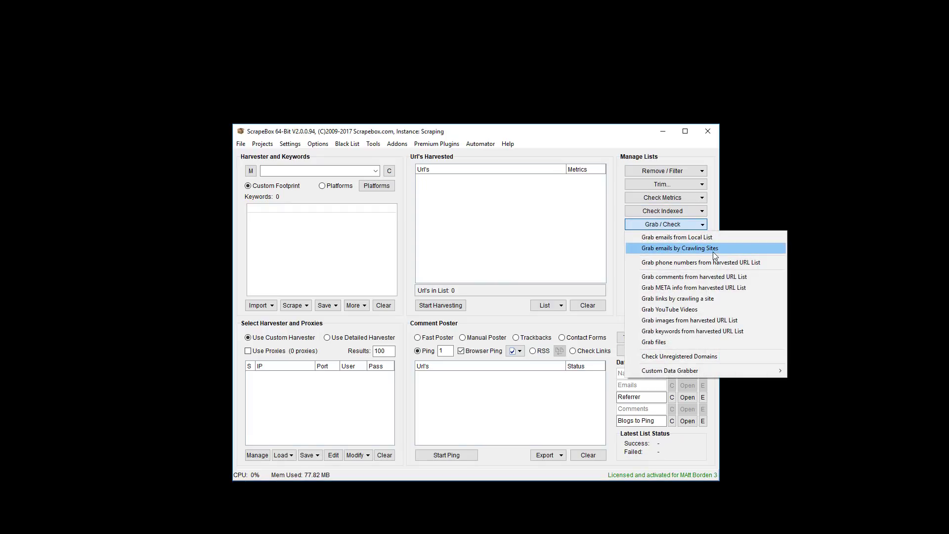
{"action": "left_click", "coordinate": [588, 250]}
- Read the description of Email Scraper Premium in the list of available premium plugins, and close the list
{"action": "left_click", "coordinate": [436, 143]}
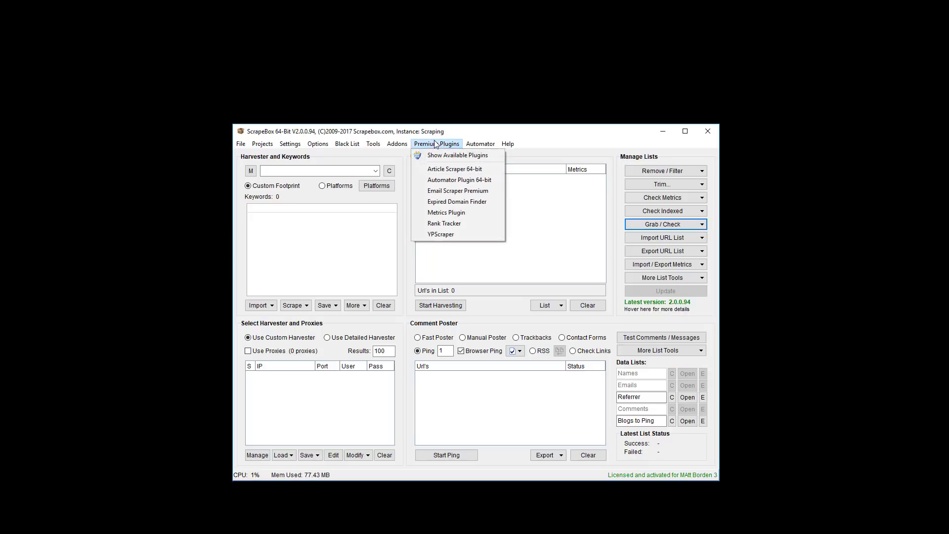
{"action": "left_click", "coordinate": [446, 155]}
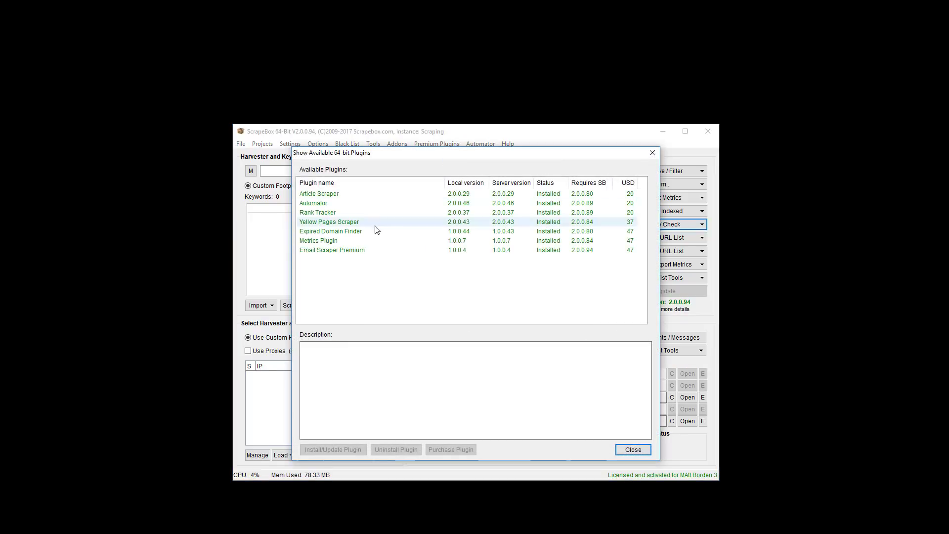
{"action": "left_click", "coordinate": [356, 252]}
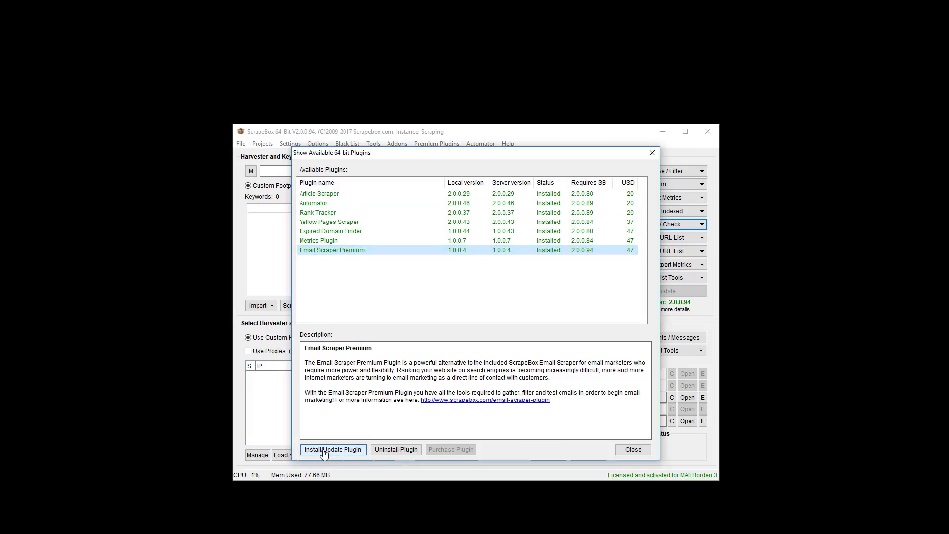
{"action": "left_click", "coordinate": [633, 449]}
- Open the Email Scraper Premium plugin, look over its Crawl loaded list page and return to Search by keywords
{"action": "left_click", "coordinate": [436, 145]}
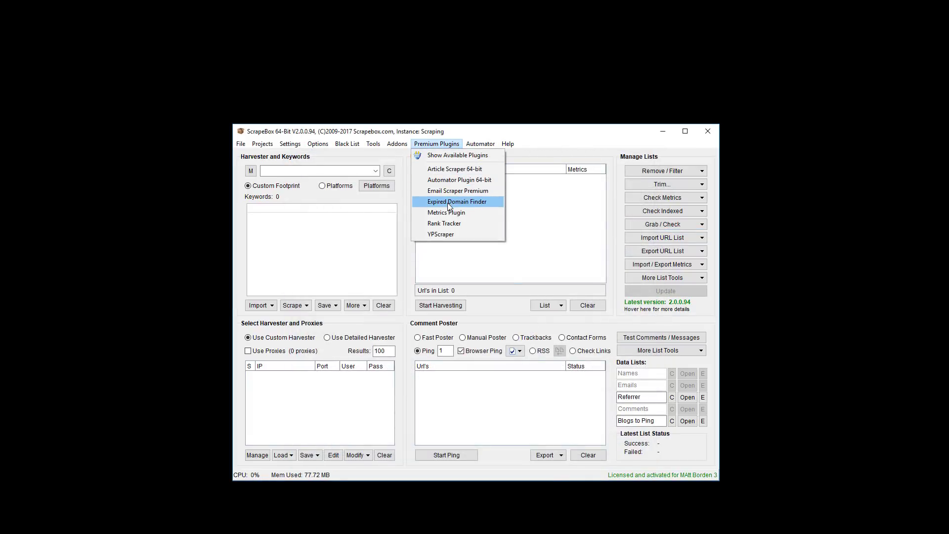
{"action": "left_click", "coordinate": [473, 189]}
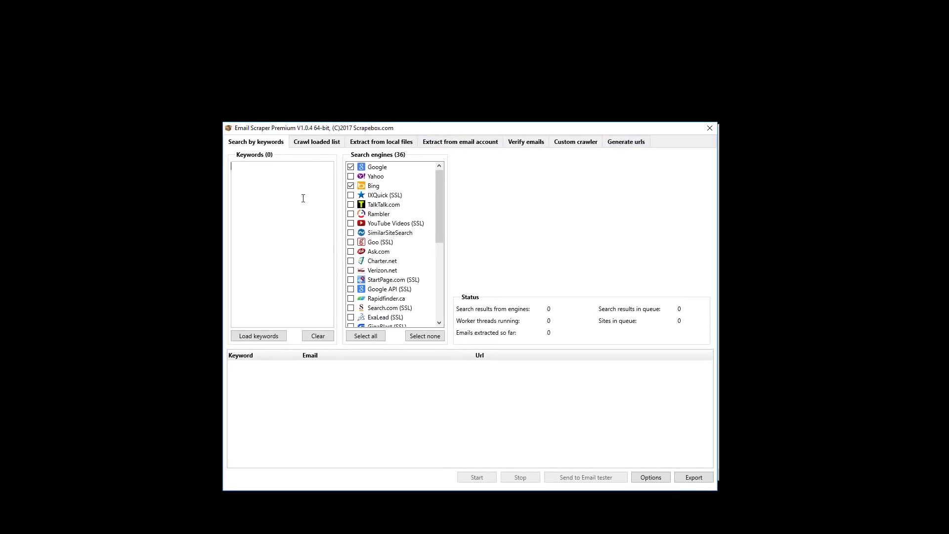
{"action": "left_click", "coordinate": [334, 143]}
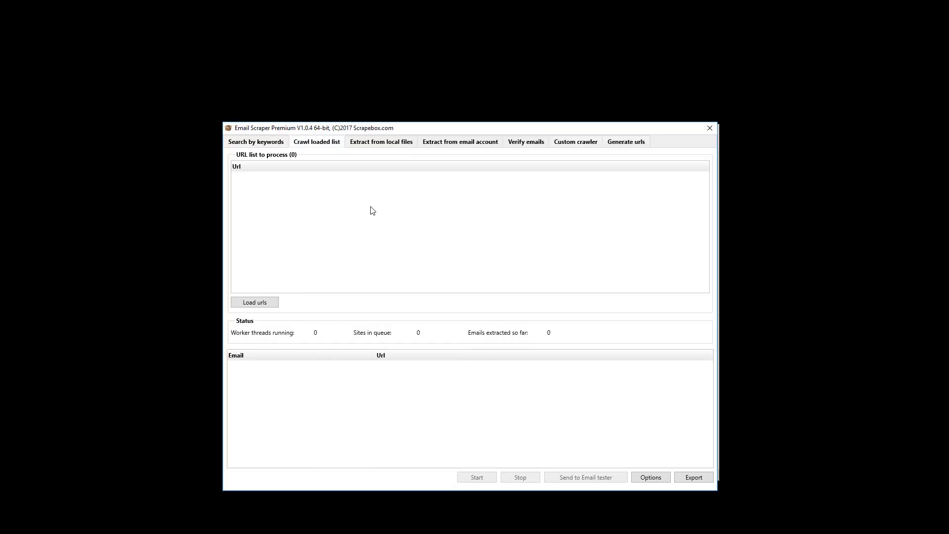
{"action": "left_click_drag", "start_coordinate": [420, 133], "coordinate": [444, 241]}
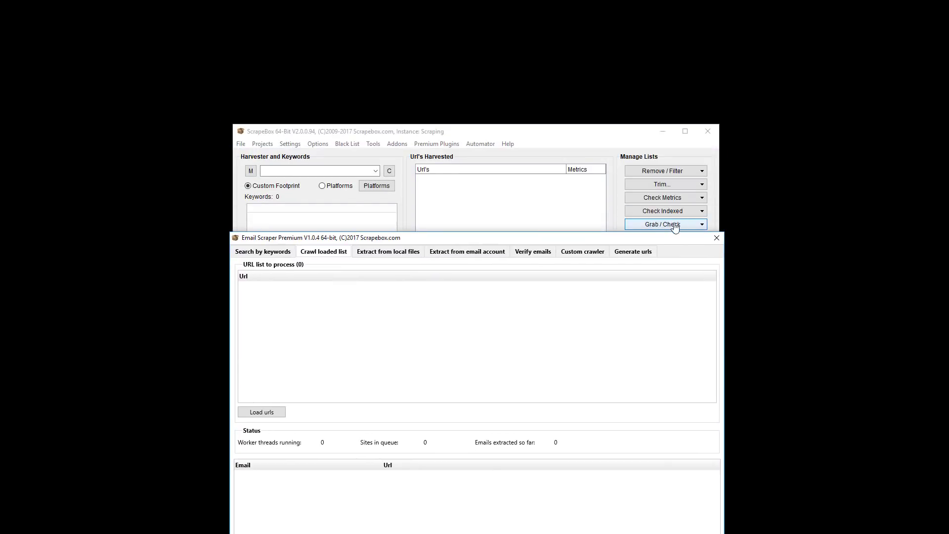
{"action": "left_click_drag", "start_coordinate": [526, 240], "coordinate": [524, 134]}
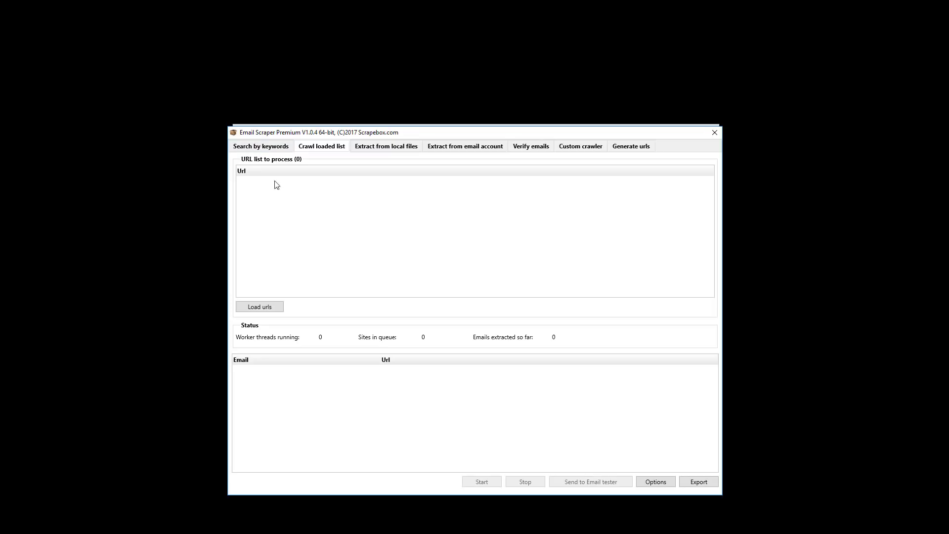
{"action": "left_click", "coordinate": [265, 149]}
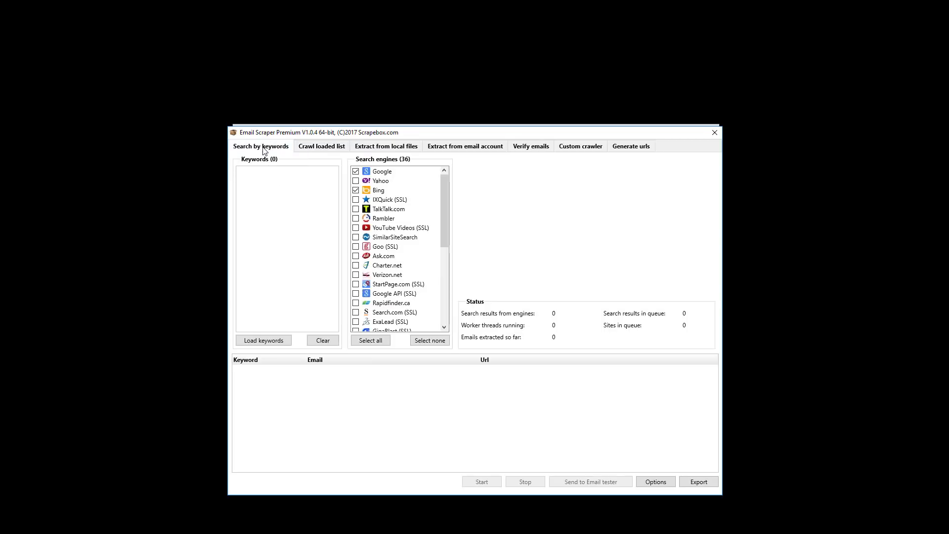
- Enter the keywords car, cloud and green on separate lines in the main ScrapeBox window's keyword list
{"action": "left_click", "coordinate": [314, 247]}
{"action": "left_click_drag", "start_coordinate": [414, 136], "coordinate": [506, 165]}
{"action": "left_click", "coordinate": [286, 227]}
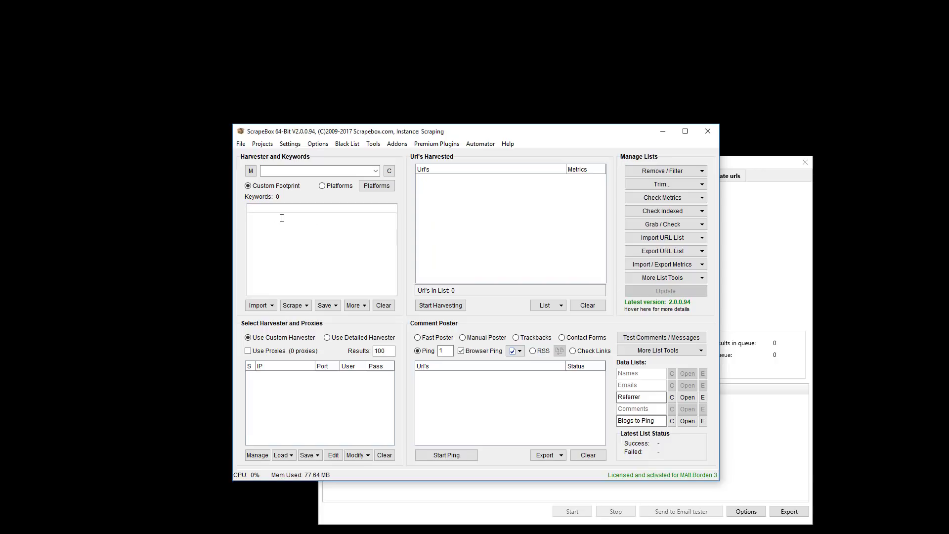
{"action": "type", "text": "car"}
{"action": "key", "text": "Return"}
{"action": "type", "text": "cloud"}
{"action": "key", "text": "Return"}
{"action": "type", "text": "green"}
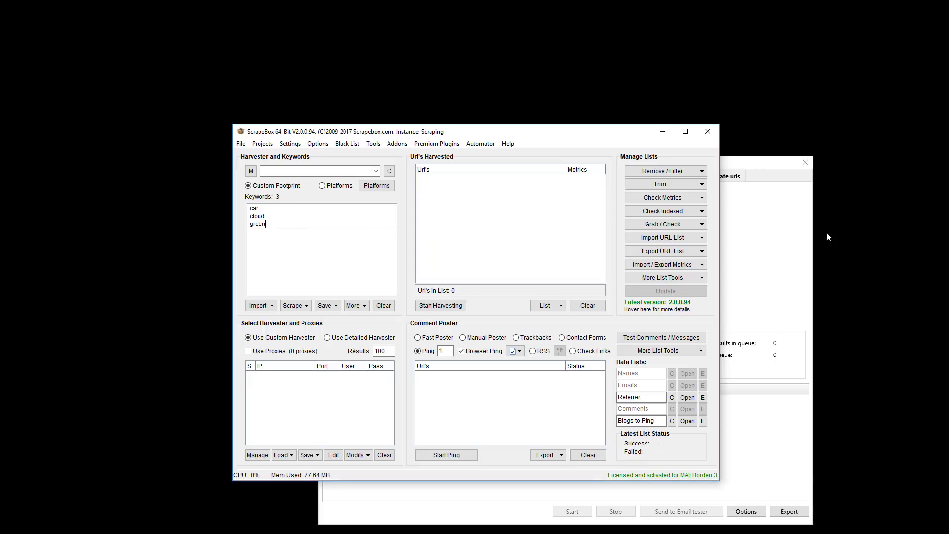
- Bring the Email Scraper Premium window back over the main window and enter the keyword cloud in its keyword list
{"action": "left_click", "coordinate": [764, 225]}
{"action": "left_click_drag", "start_coordinate": [648, 164], "coordinate": [588, 134]}
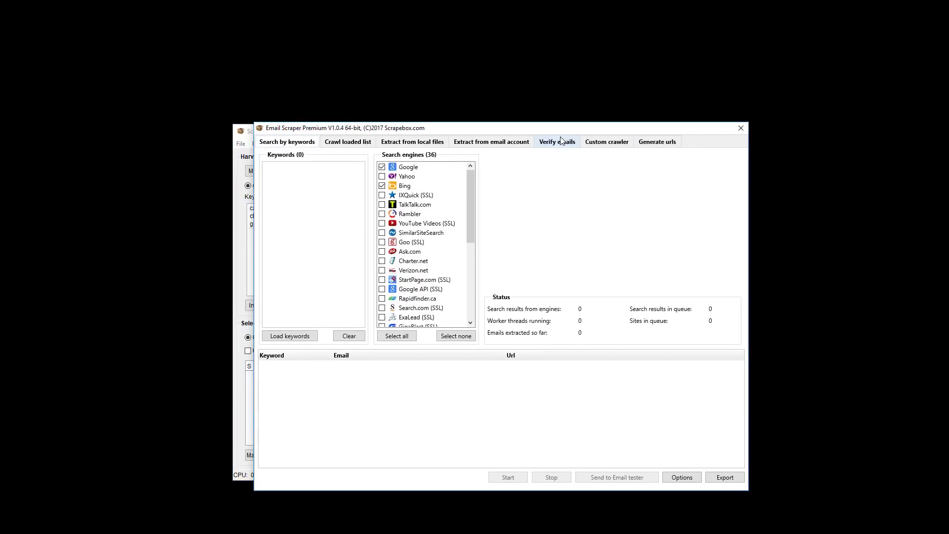
{"action": "left_click_drag", "start_coordinate": [385, 130], "coordinate": [386, 299]}
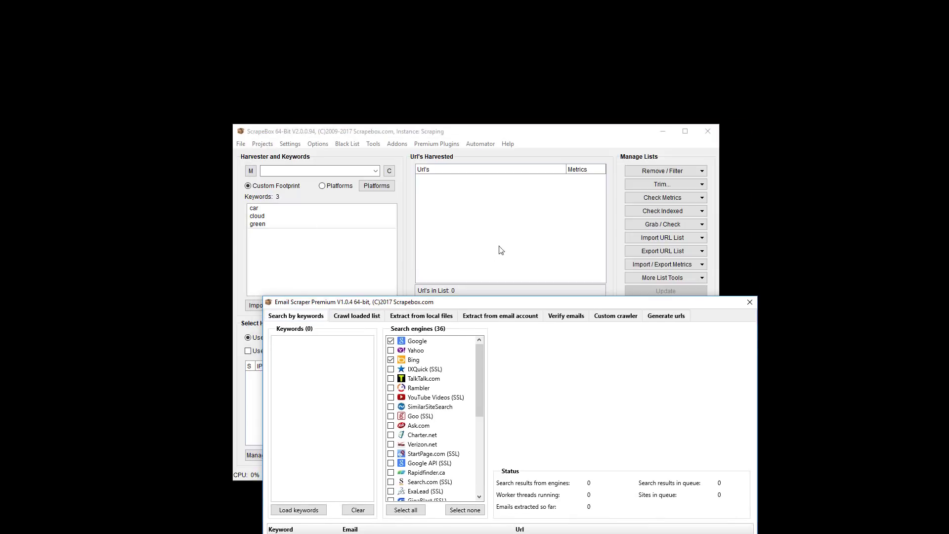
{"action": "left_click_drag", "start_coordinate": [602, 304], "coordinate": [563, 139]}
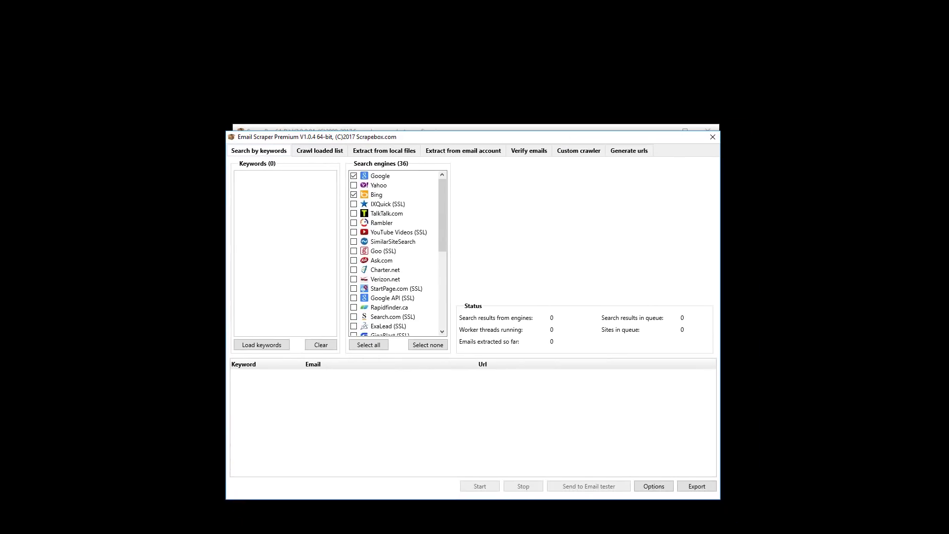
{"action": "type", "text": "cloud"}
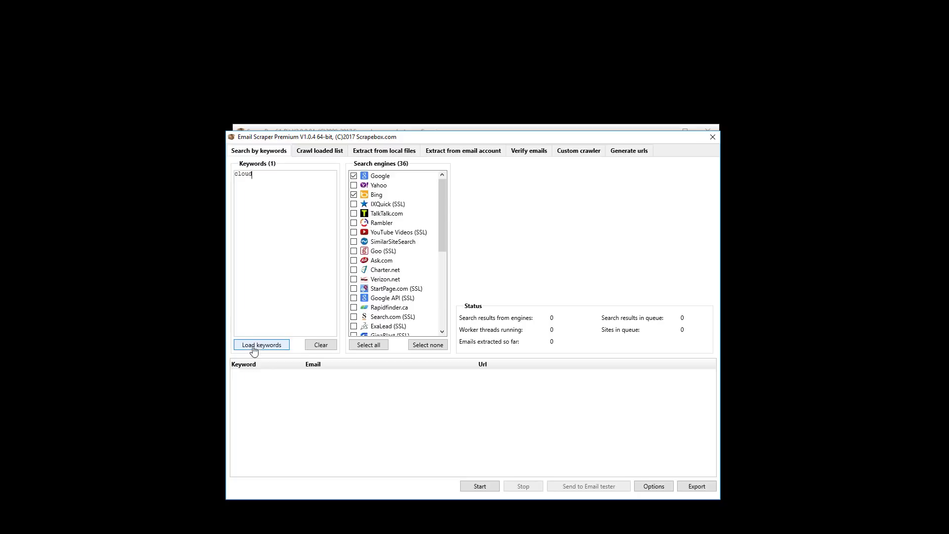
- Start the keyword email search with the Google and Bing engines, and stop the run
{"action": "mouse_move", "coordinate": [442, 230]}
{"action": "left_mouse_down"}
{"action": "mouse_move", "coordinate": [443, 336]}
{"action": "mouse_move", "coordinate": [434, 220]}
{"action": "left_mouse_up"}
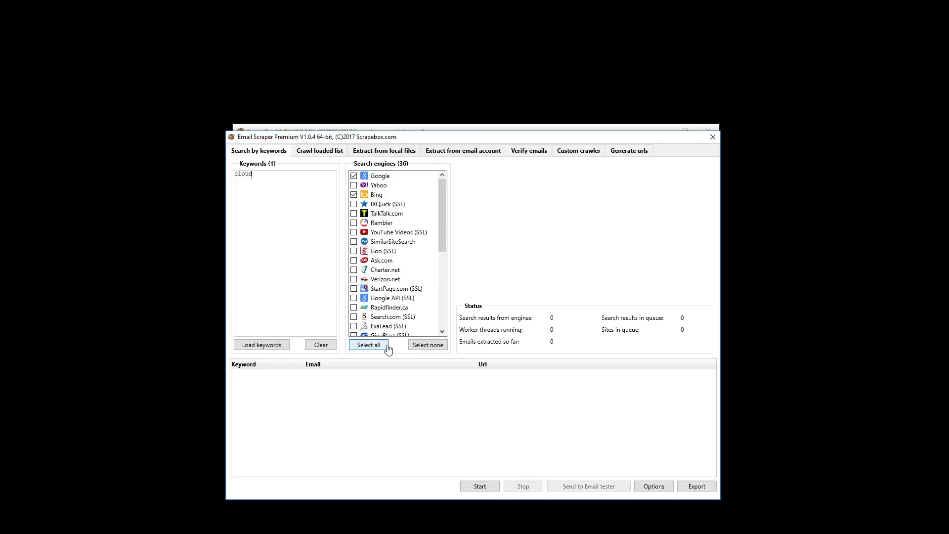
{"action": "left_click", "coordinate": [480, 486]}
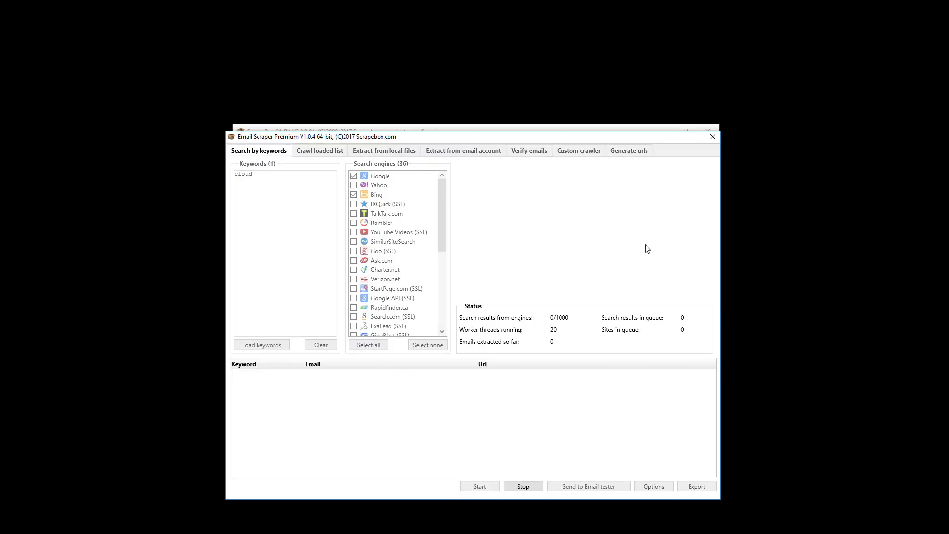
{"action": "left_click", "coordinate": [522, 485]}
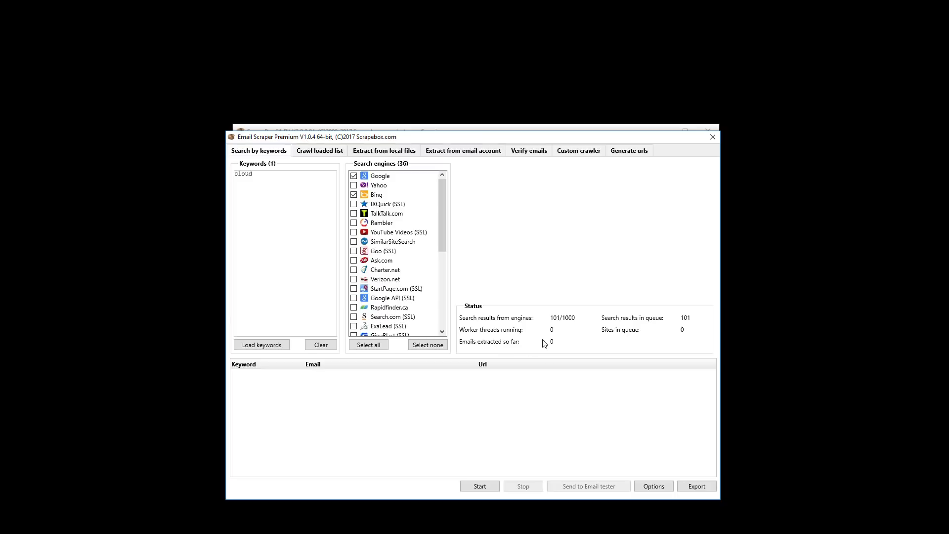
- Open the keyword search options and look over the filters that limit the search to pages or URLs with certain words
{"action": "left_click", "coordinate": [653, 487]}
{"action": "left_click_drag", "start_coordinate": [519, 240], "coordinate": [357, 150]}
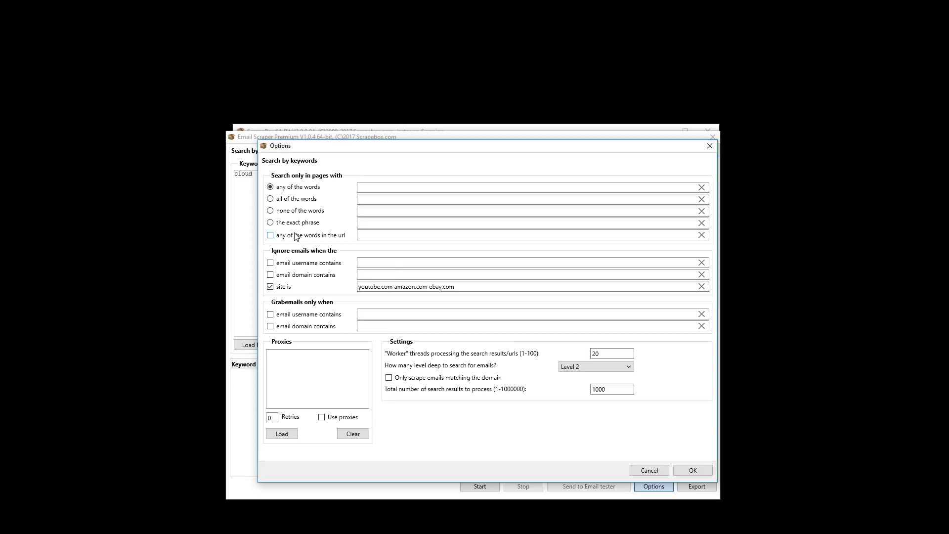
{"action": "left_click_drag", "start_coordinate": [373, 147], "coordinate": [327, 169]}
{"action": "left_click", "coordinate": [330, 203]}
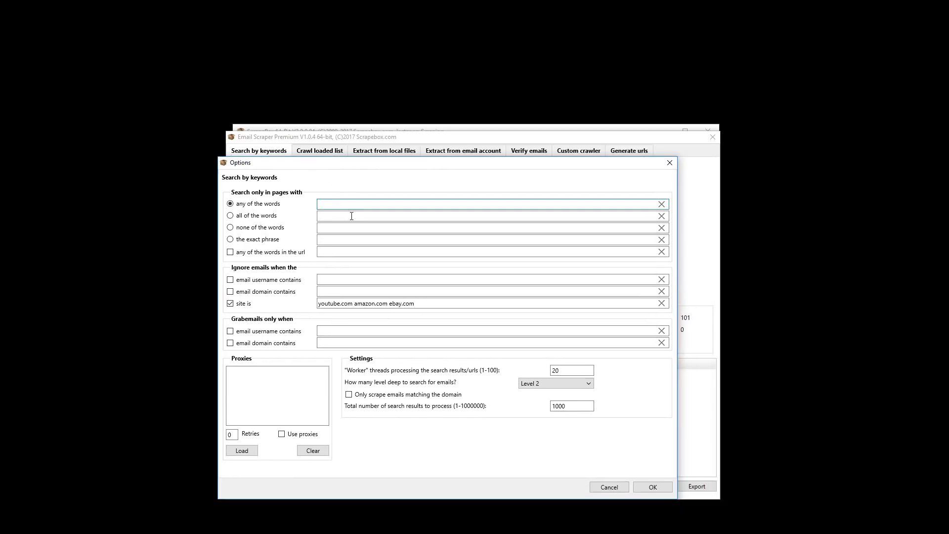
{"action": "left_click_drag", "start_coordinate": [333, 170], "coordinate": [358, 178]}
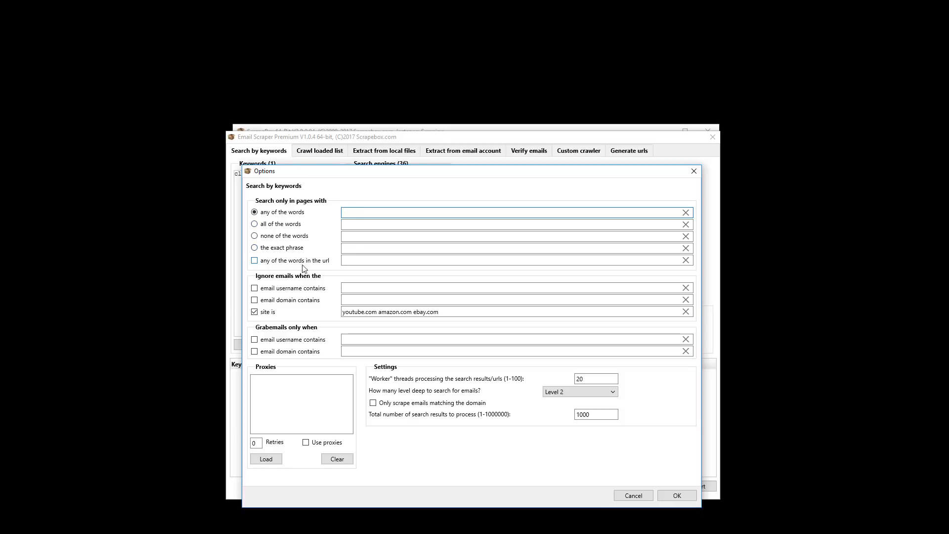
{"action": "left_click", "coordinate": [424, 263]}
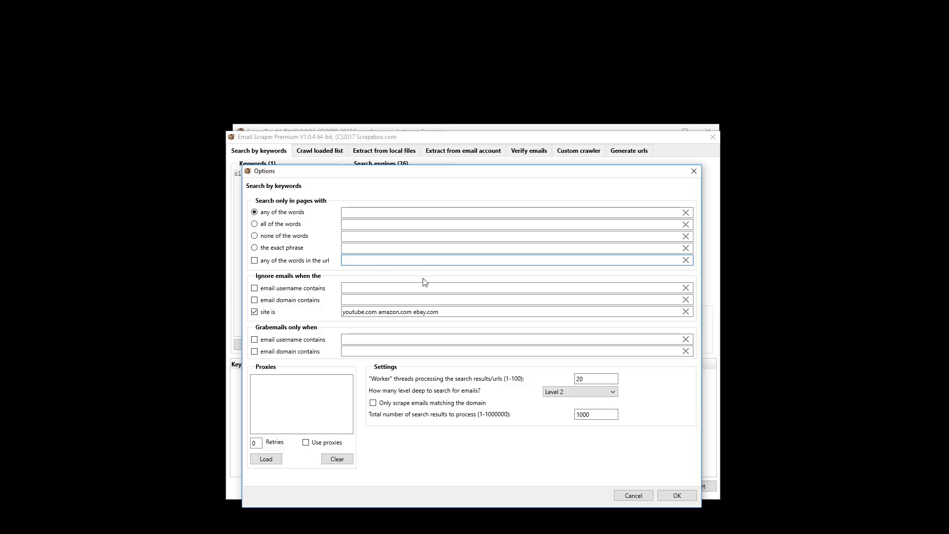
- Enter a sample e-mail address in the filter that ignores emails by username
{"action": "left_click", "coordinate": [407, 287]}
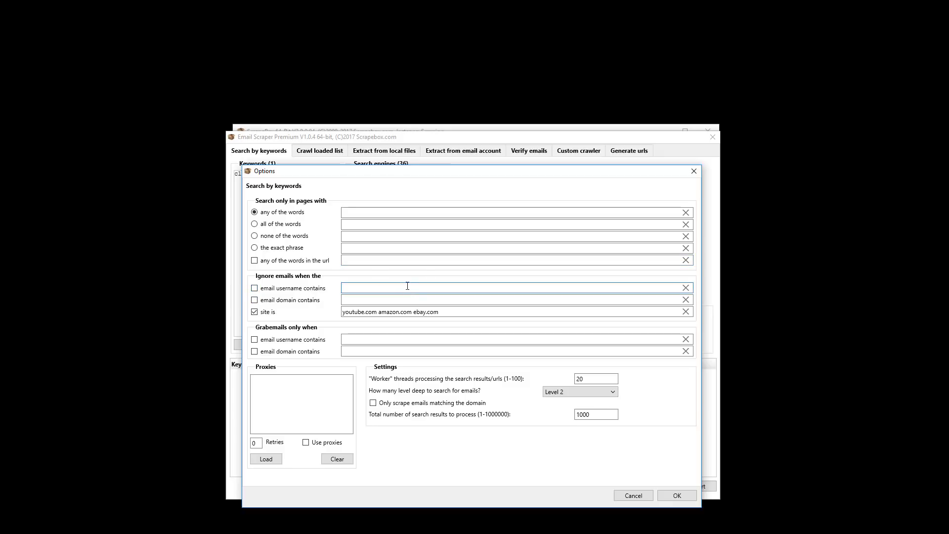
{"action": "type", "text": "username@domain.com"}
- Enter gmail.com as the domain text in the filter that ignores emails by domain
{"action": "left_click", "coordinate": [389, 300]}
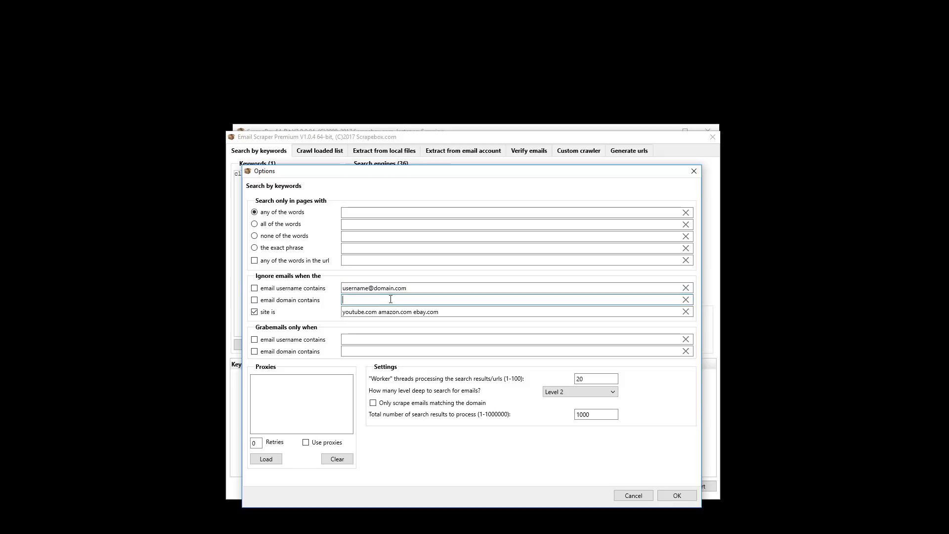
{"action": "type", "text": "youtume.com"}
{"action": "key", "text": "BackSpace"}
{"action": "key", "text": "BackSpace"}
{"action": "key", "text": "BackSpace"}
{"action": "key", "text": "BackSpace"}
{"action": "key", "text": "BackSpace"}
{"action": "type", "text": "be.com"}
{"action": "left_click_drag", "start_coordinate": [385, 297], "coordinate": [333, 299]}
{"action": "type", "text": "gmail.com"}
- Replace the text of the ignored email username filter with admin, and clear that filter
{"action": "left_click", "coordinate": [370, 289]}
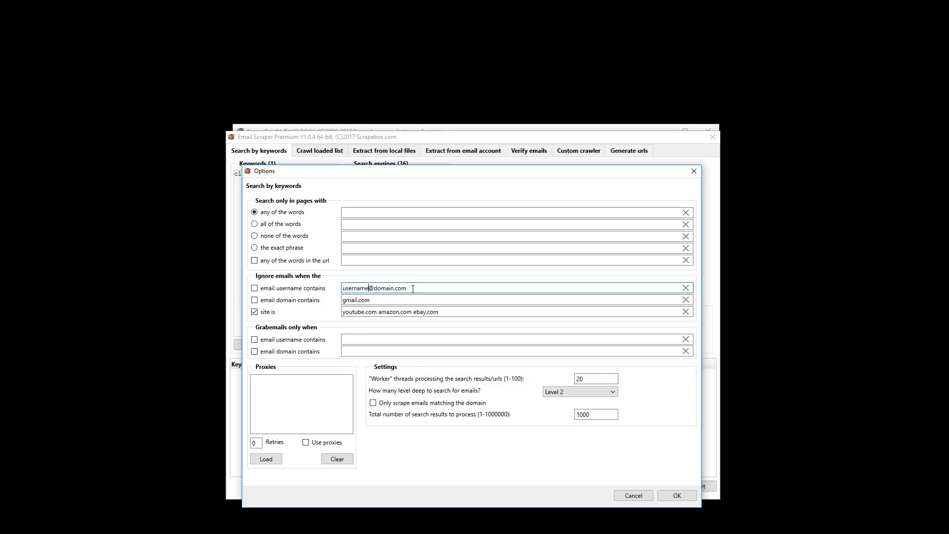
{"action": "left_click_drag", "start_coordinate": [410, 289], "coordinate": [283, 289]}
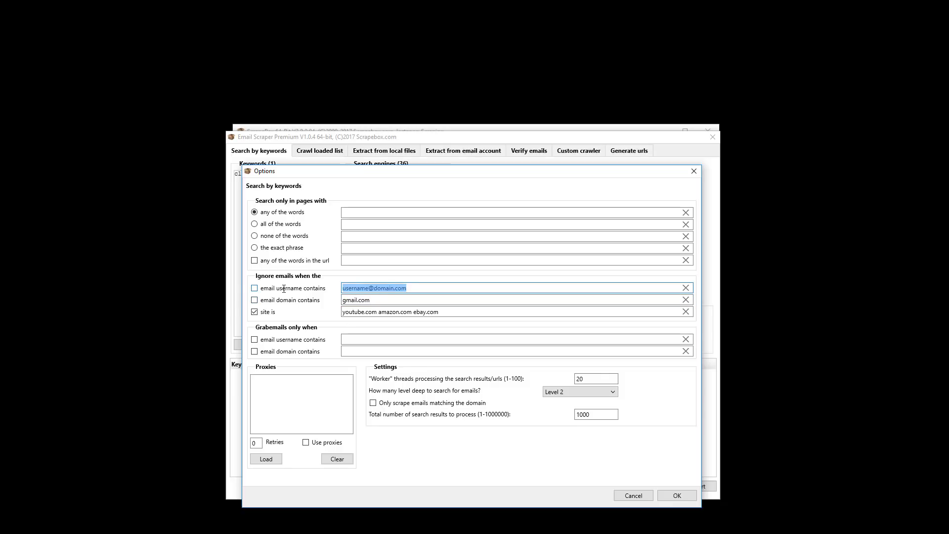
{"action": "type", "text": "admin"}
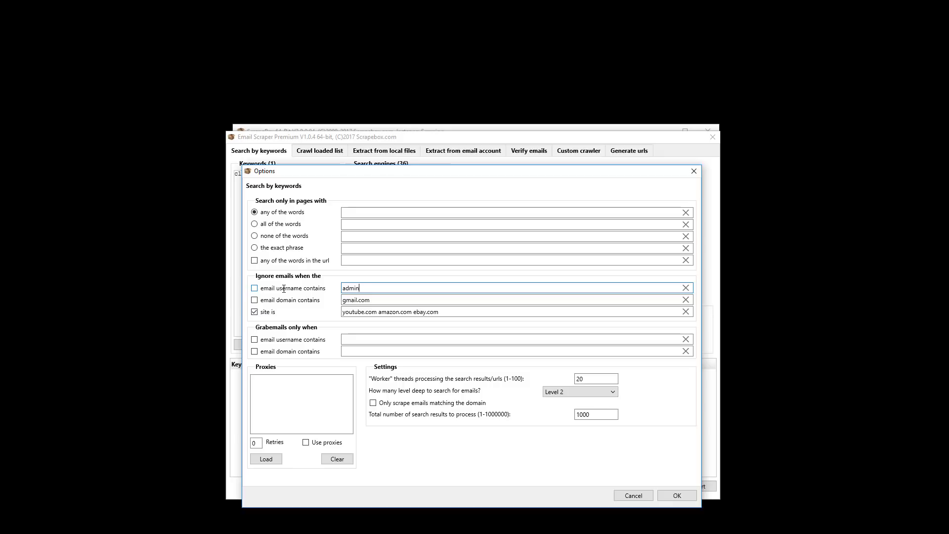
{"action": "key", "text": "BackSpace"}
{"action": "key", "text": "BackSpace"}
{"action": "key", "text": "BackSpace"}
{"action": "key", "text": "BackSpace"}
{"action": "key", "text": "BackSpace"}
- Set how many levels deep to search for emails to Only source page
{"action": "left_click", "coordinate": [366, 341]}
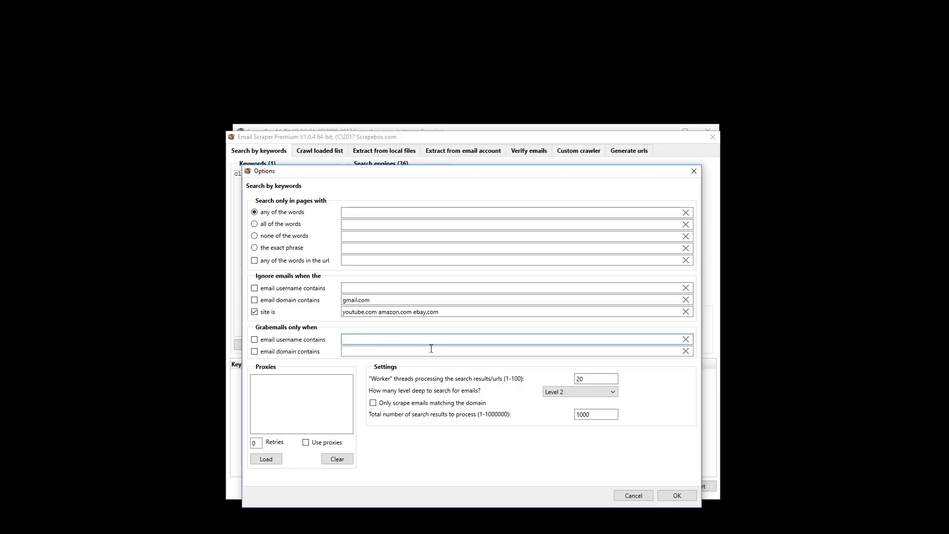
{"action": "left_click", "coordinate": [295, 399]}
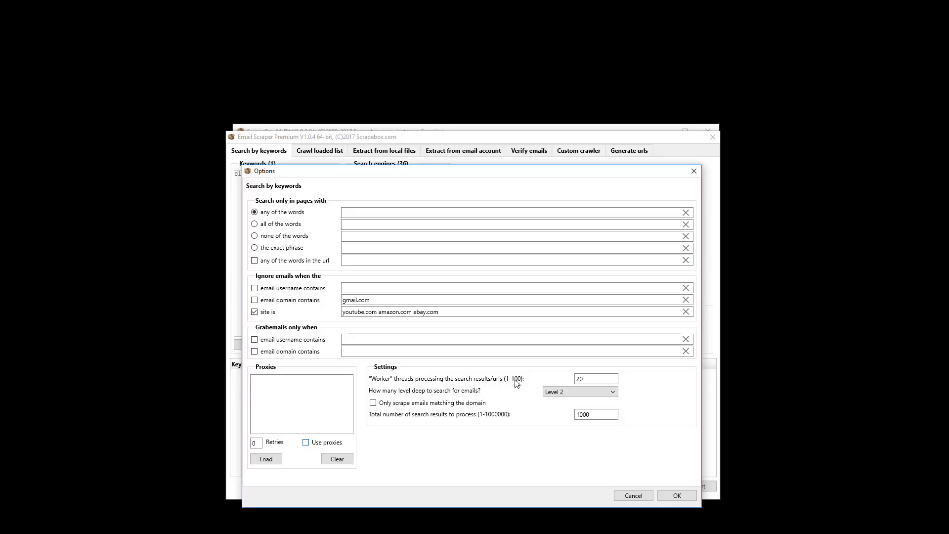
{"action": "double_click", "coordinate": [595, 377]}
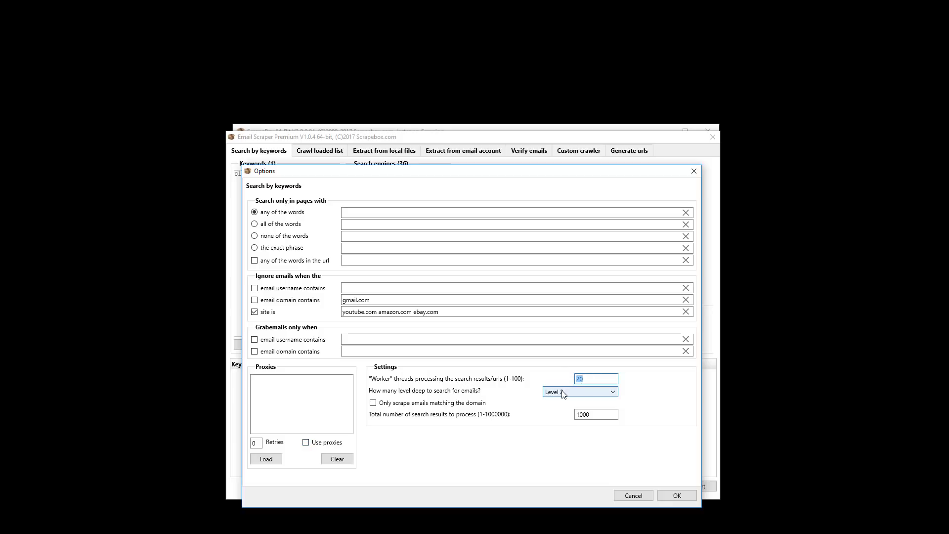
{"action": "left_click", "coordinate": [557, 391]}
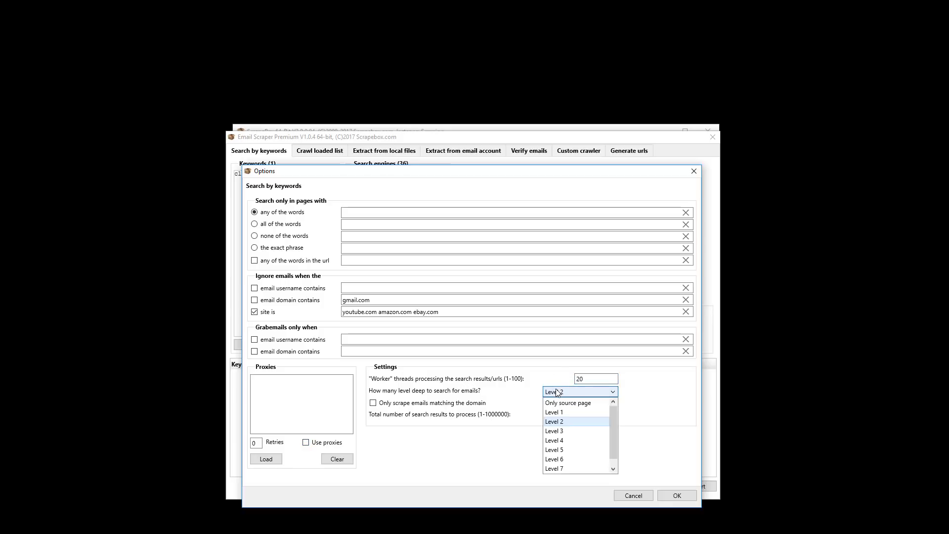
{"action": "left_click", "coordinate": [596, 404]}
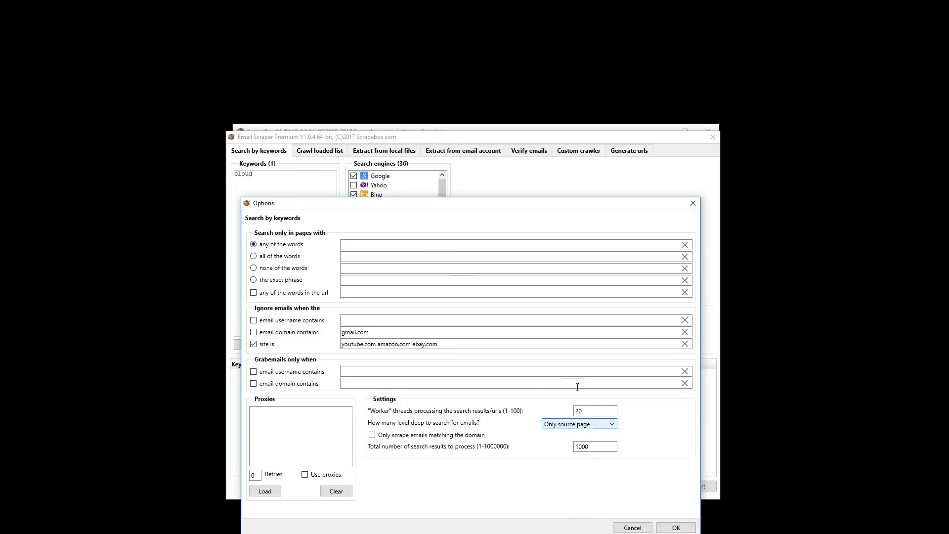
- Try different depths for how many levels deep to search for emails, settling on Level 8
{"action": "left_click", "coordinate": [600, 424]}
{"action": "left_click", "coordinate": [579, 446]}
{"action": "left_click", "coordinate": [574, 425]}
{"action": "left_click", "coordinate": [606, 474]}
{"action": "left_click", "coordinate": [602, 424]}
{"action": "left_click", "coordinate": [599, 500]}
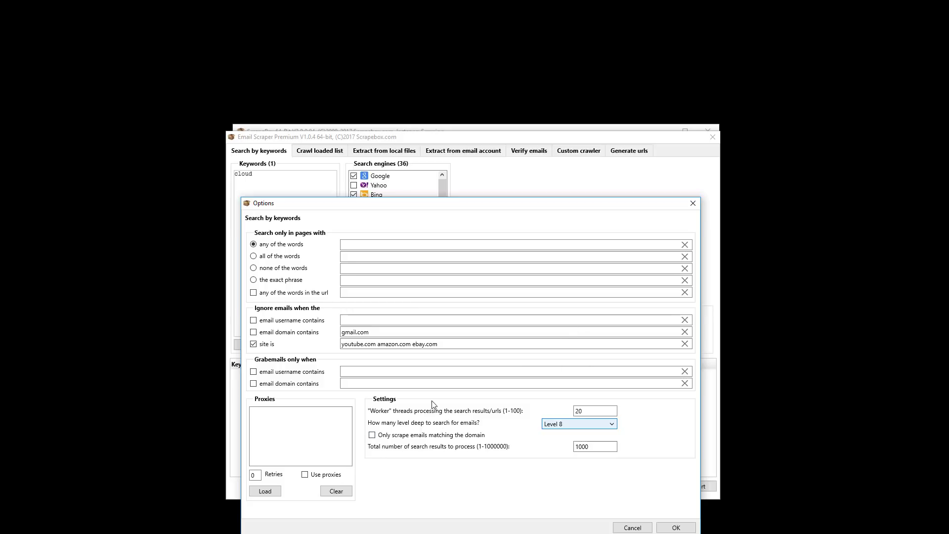
{"action": "left_click", "coordinate": [378, 333]}
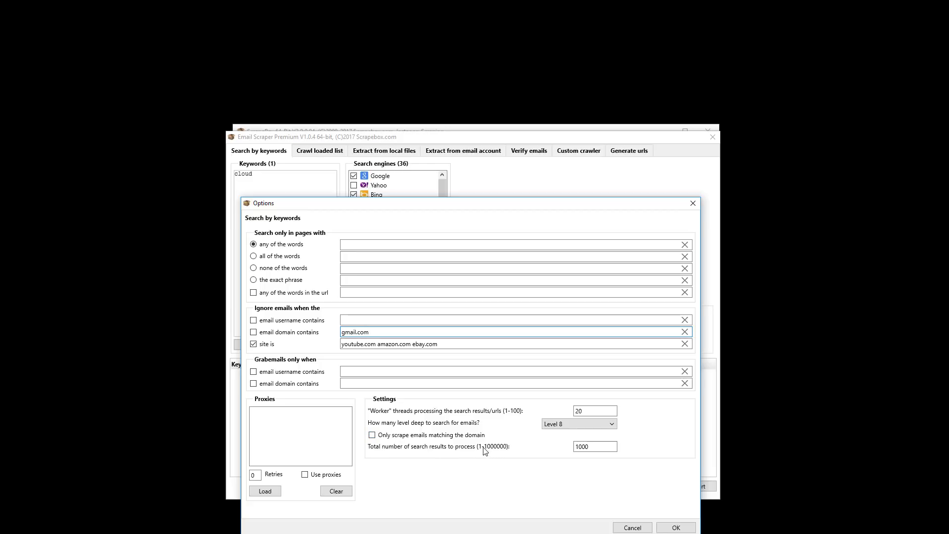
{"action": "double_click", "coordinate": [581, 446]}
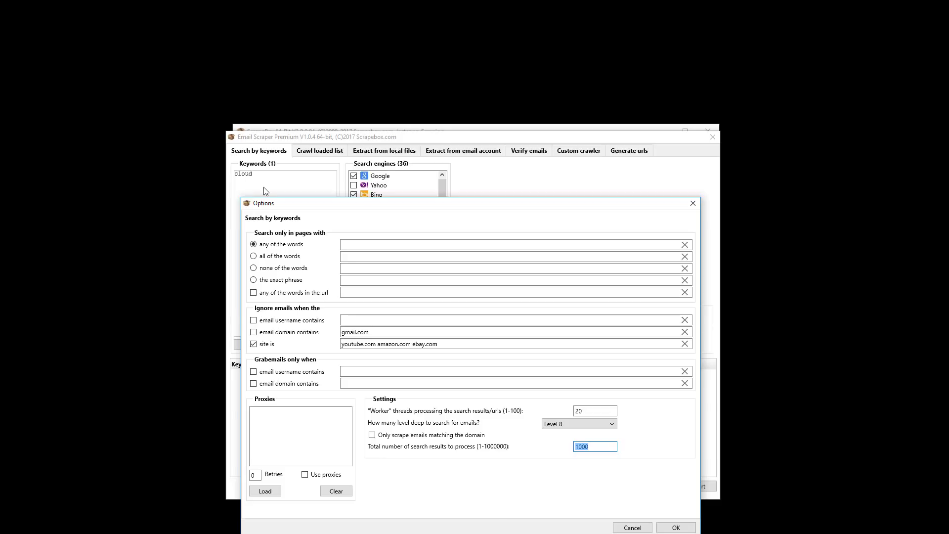
- Set how many levels deep to search for emails to Level 1 and save the options
{"action": "left_click", "coordinate": [553, 426]}
{"action": "left_click_drag", "start_coordinate": [613, 455], "coordinate": [610, 488]}
{"action": "left_click", "coordinate": [512, 454]}
{"action": "left_click", "coordinate": [574, 449]}
{"action": "left_click", "coordinate": [596, 424]}
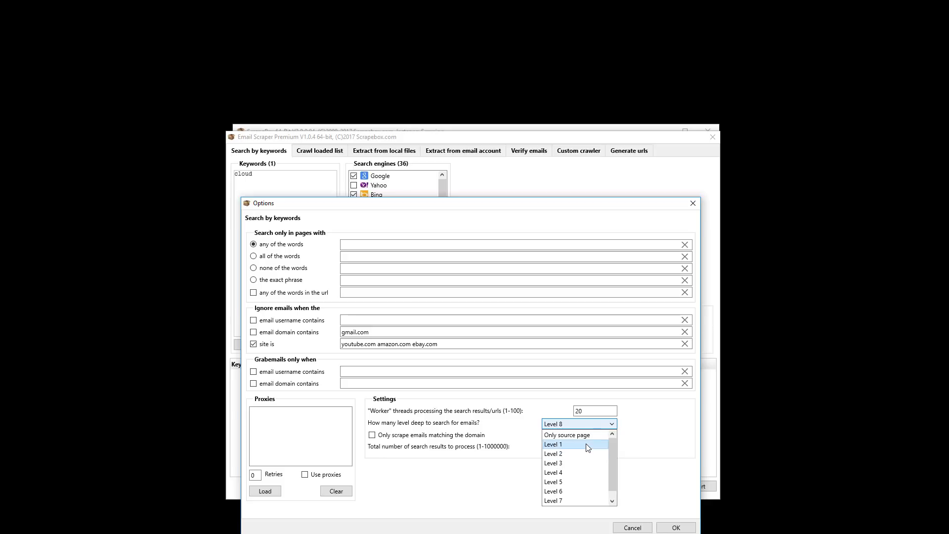
{"action": "left_click", "coordinate": [581, 444]}
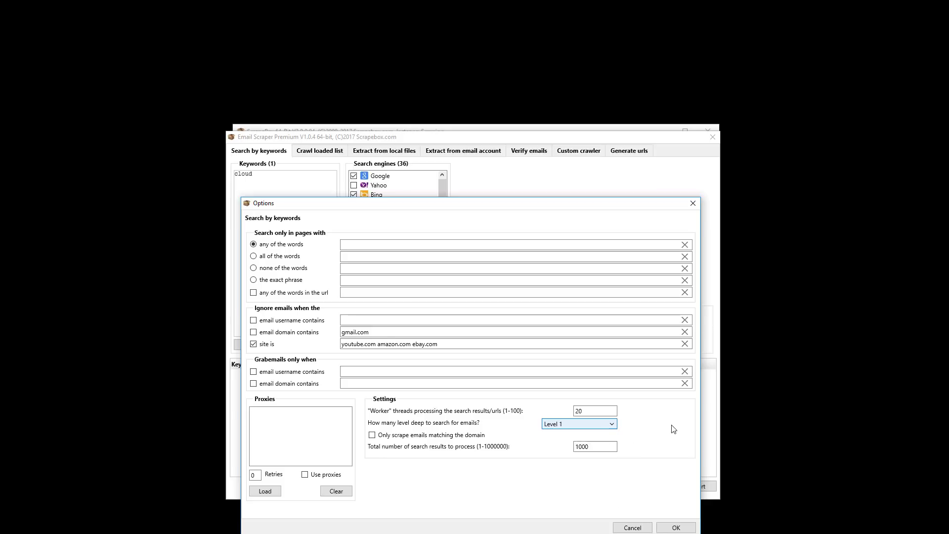
{"action": "left_click", "coordinate": [666, 529]}
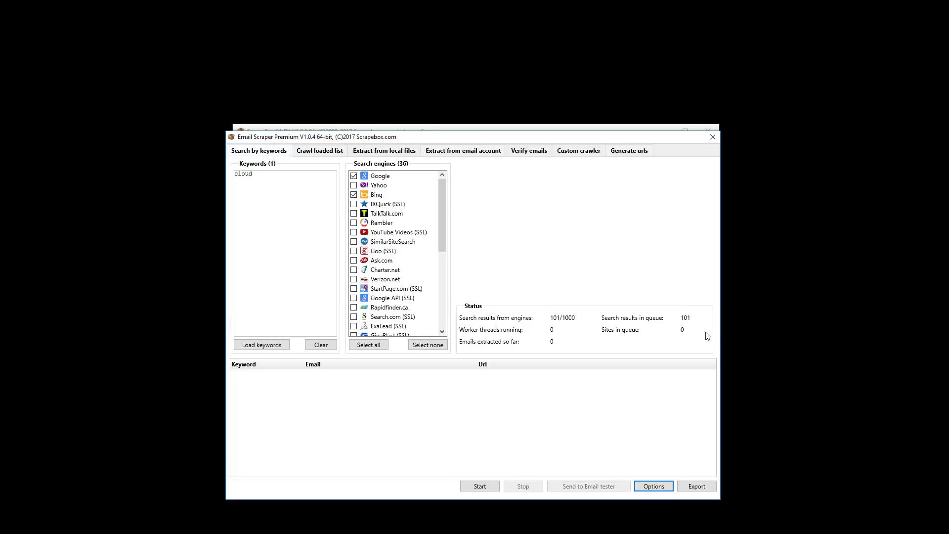
- Reopen the keyword search options, set the email search depth to Level 2, and save them
{"action": "left_click", "coordinate": [652, 486]}
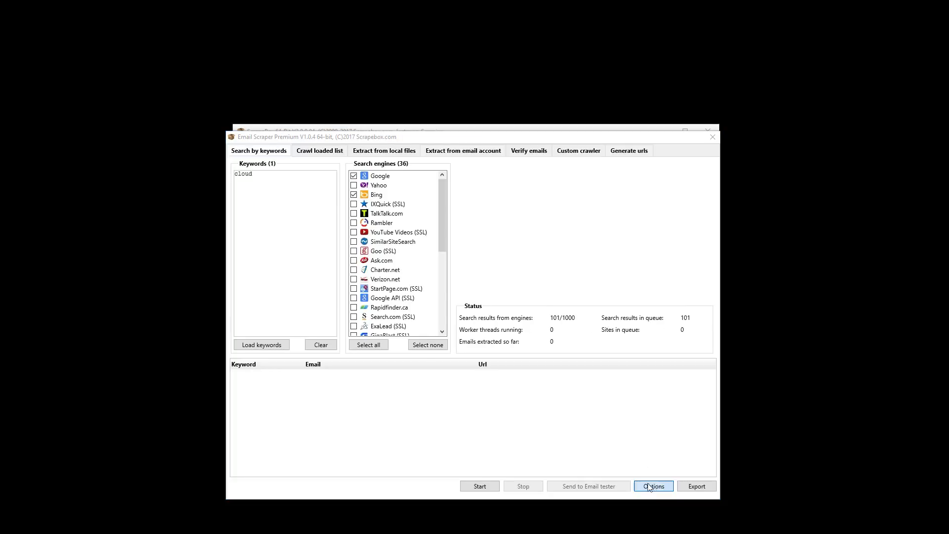
{"action": "left_click", "coordinate": [774, 457]}
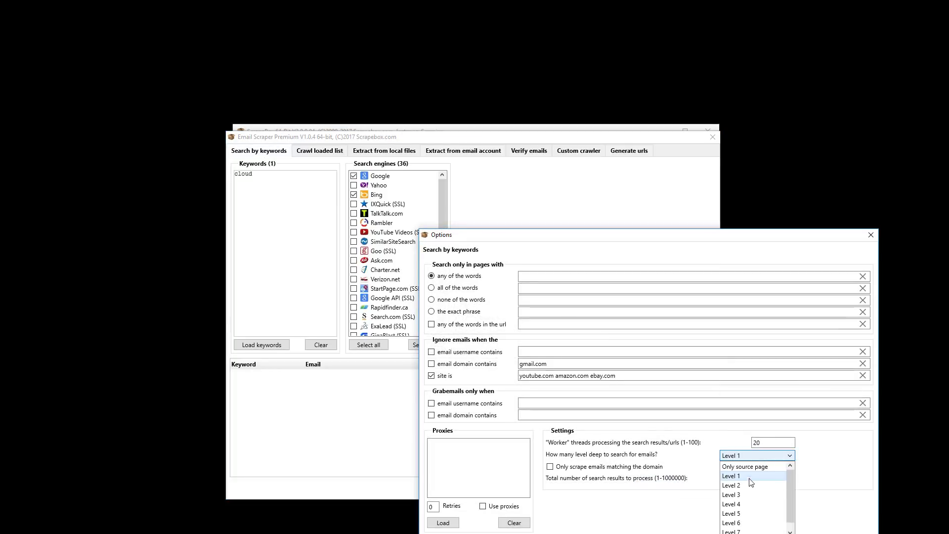
{"action": "left_click", "coordinate": [745, 486]}
{"action": "key", "text": "Return"}
- Run the email search for the cloud keyword, stop it, and check which export formats are available for the results
{"action": "left_click", "coordinate": [478, 486]}
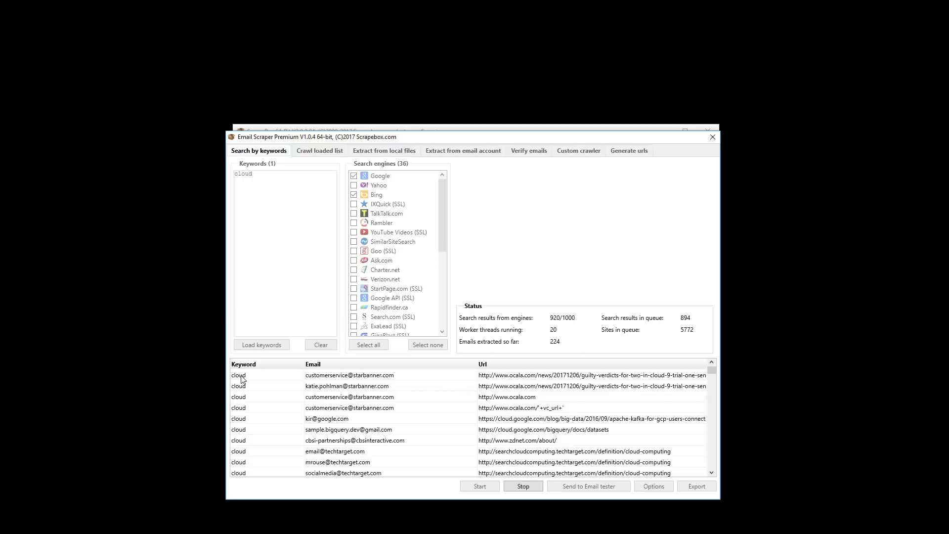
{"action": "left_click", "coordinate": [523, 486]}
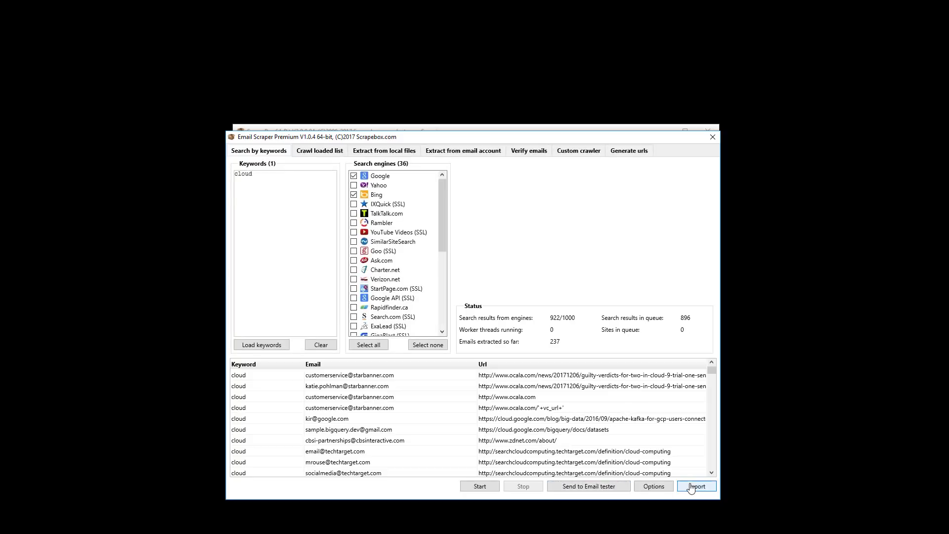
{"action": "left_click", "coordinate": [691, 486]}
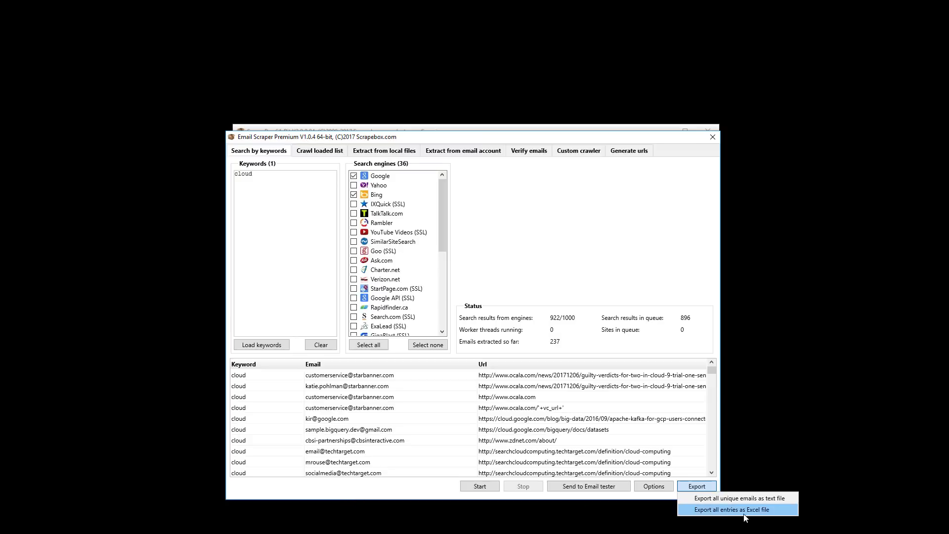
{"action": "left_click", "coordinate": [238, 378]}
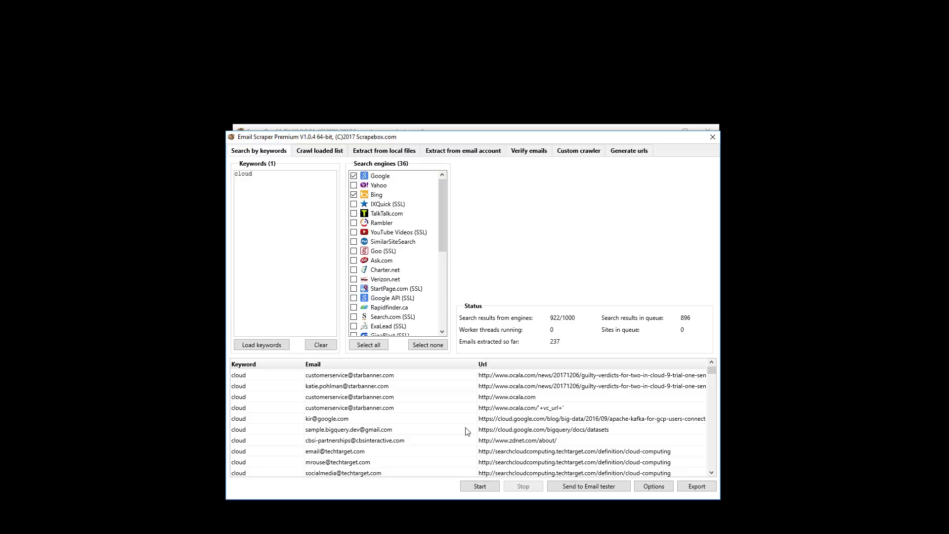
- Switch to the Crawl loaded list mode and look through its options without changing them
{"action": "left_click", "coordinate": [653, 486]}
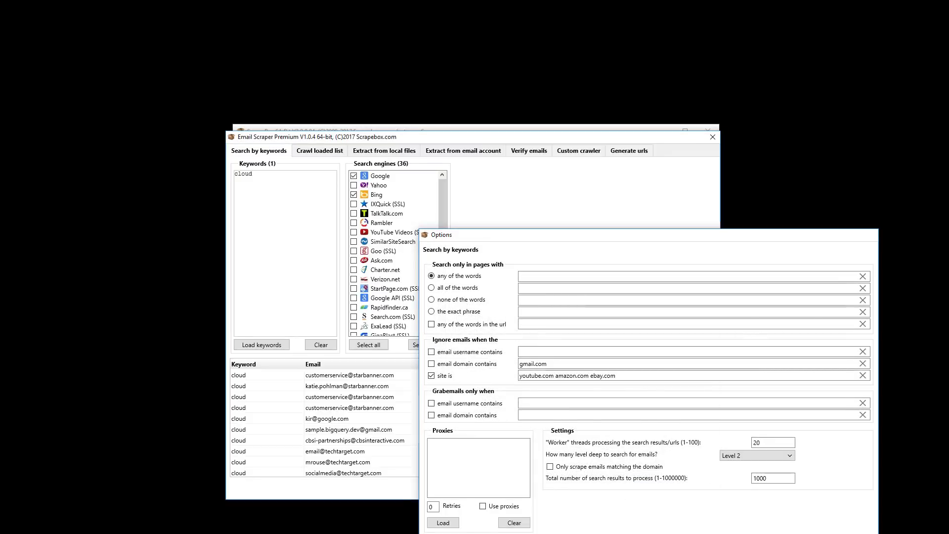
{"action": "key", "text": "Escape"}
{"action": "left_click", "coordinate": [319, 151]}
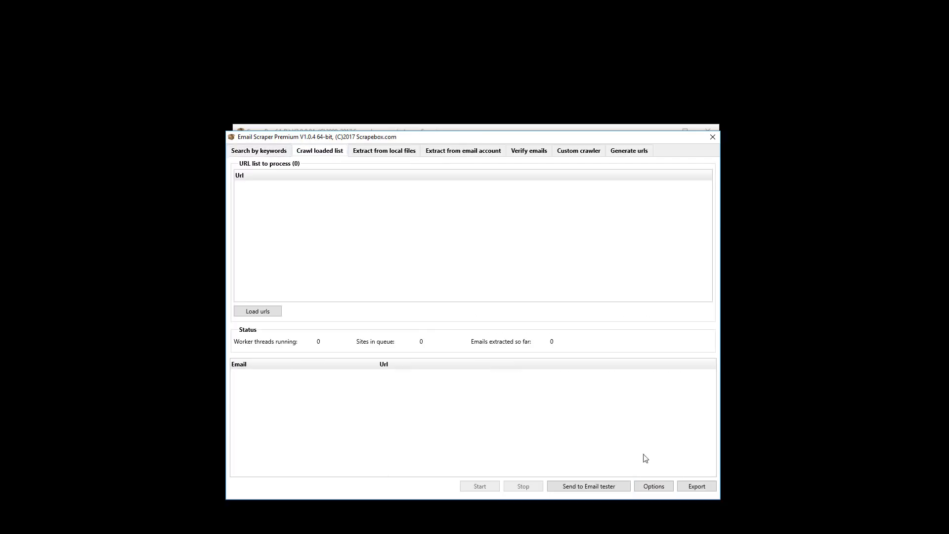
{"action": "left_click", "coordinate": [654, 486]}
{"action": "left_click_drag", "start_coordinate": [580, 233], "coordinate": [423, 158]}
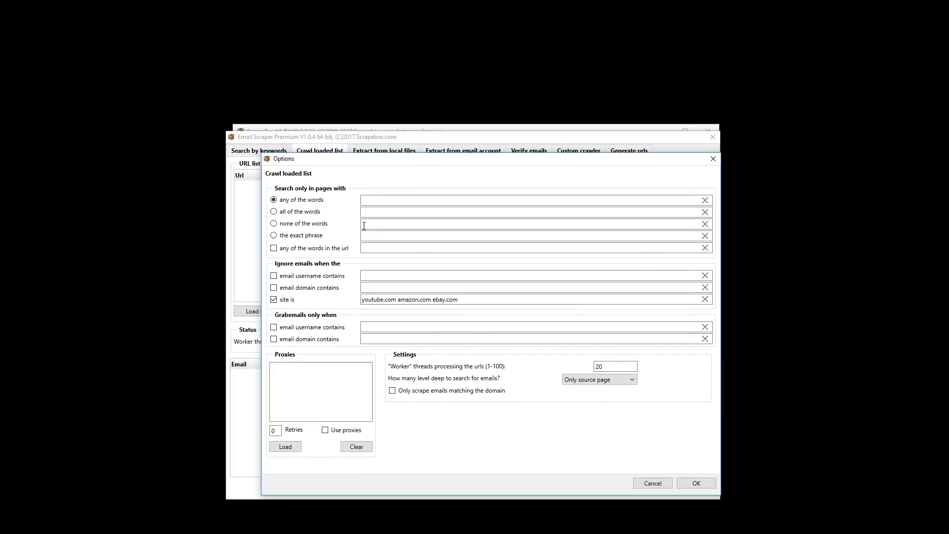
{"action": "left_click", "coordinate": [654, 483]}
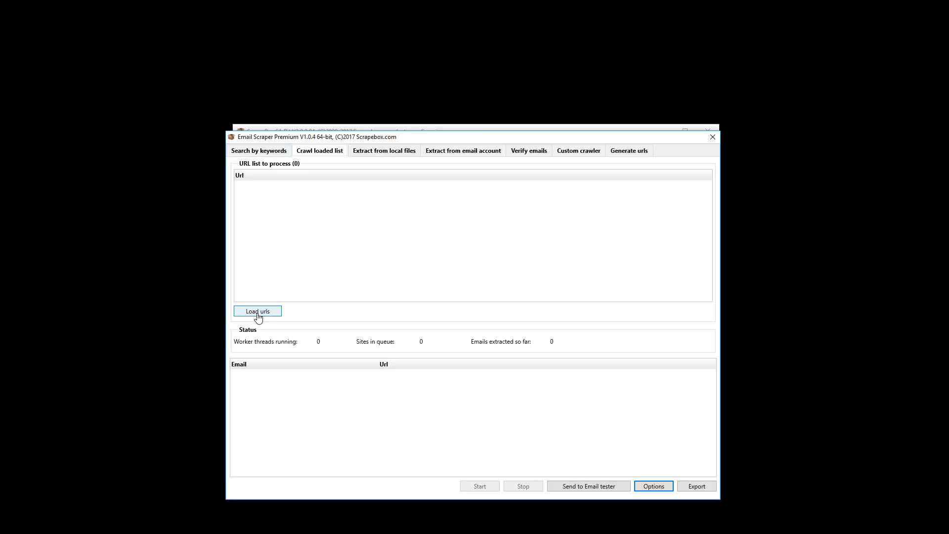
- Try Level 5 as the email search depth in the Crawl loaded list options, and discard the change
{"action": "left_click", "coordinate": [645, 487]}
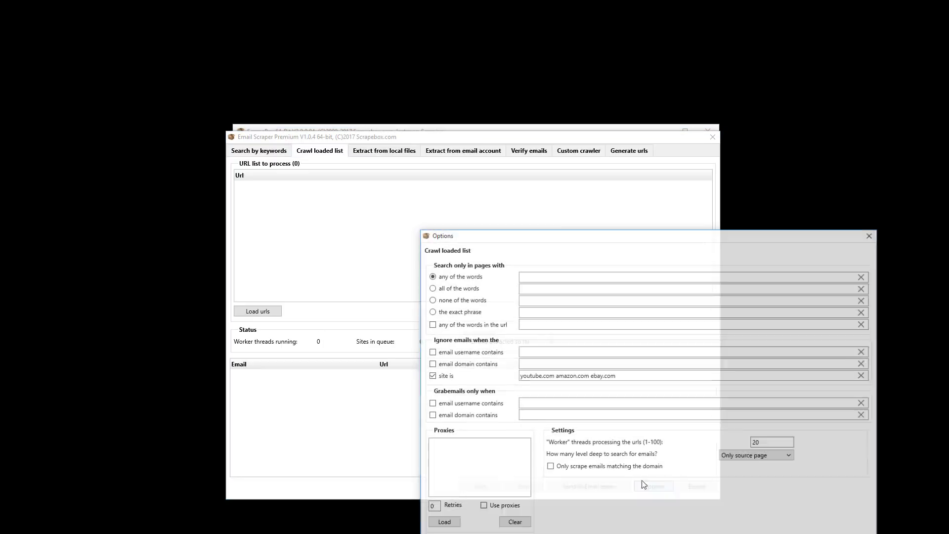
{"action": "left_click", "coordinate": [763, 458]}
{"action": "left_click", "coordinate": [747, 515]}
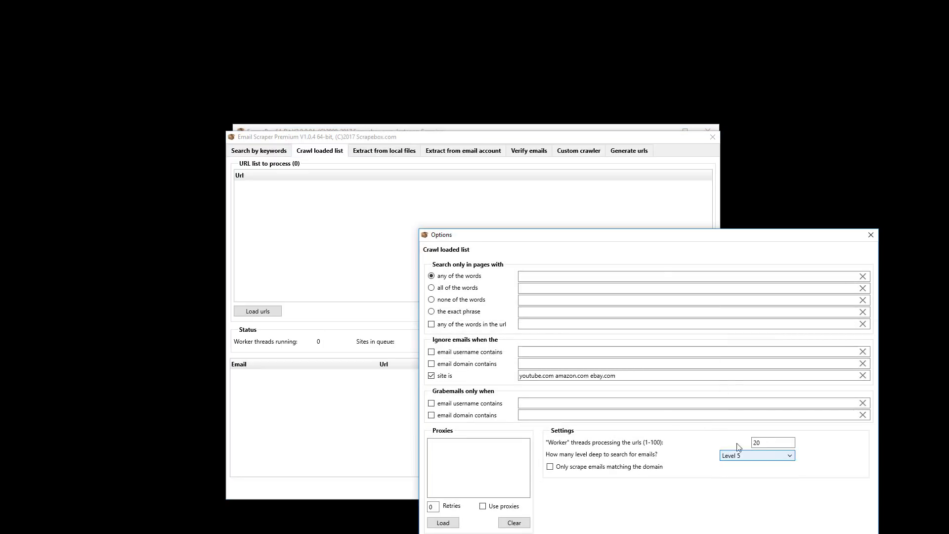
{"action": "left_click_drag", "start_coordinate": [652, 238], "coordinate": [485, 150]}
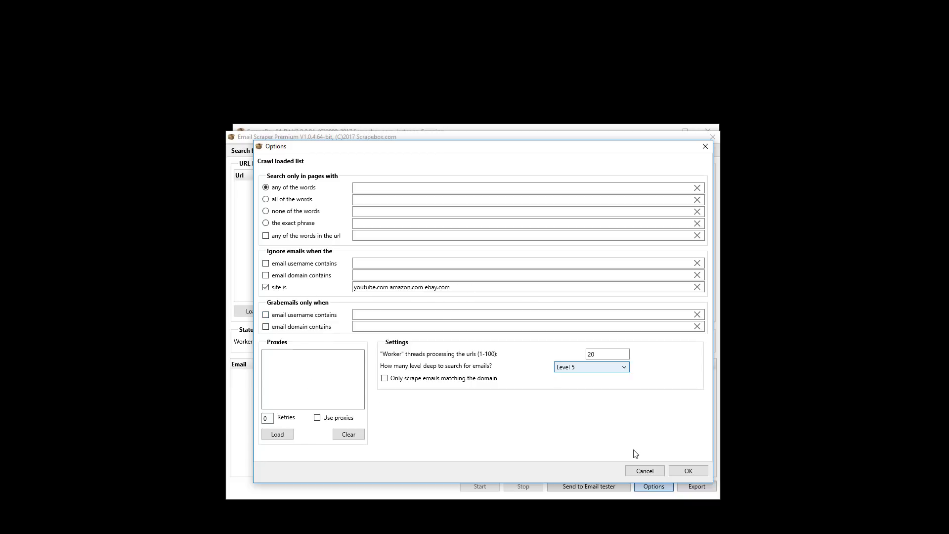
{"action": "left_click", "coordinate": [642, 475]}
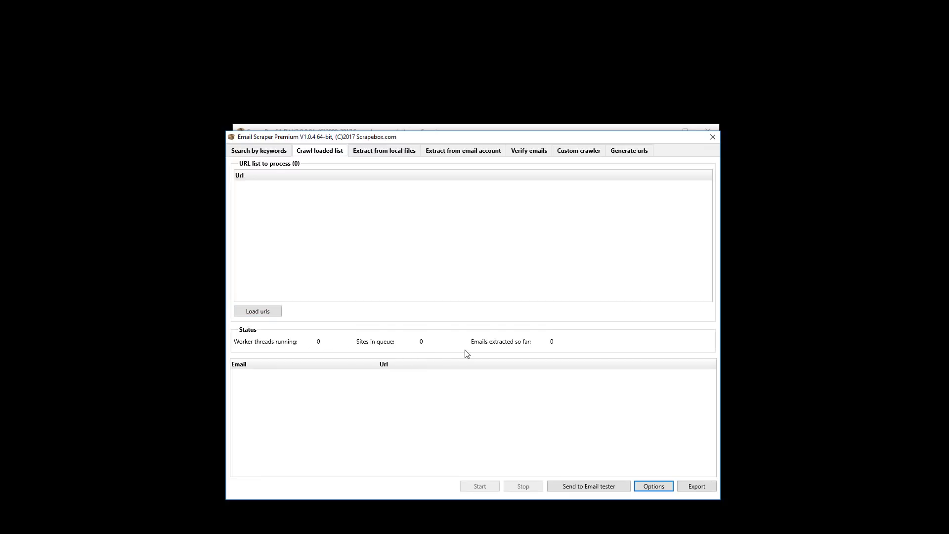
- Check the export formats offered for emails from the loaded URL list
{"action": "left_click", "coordinate": [695, 486]}
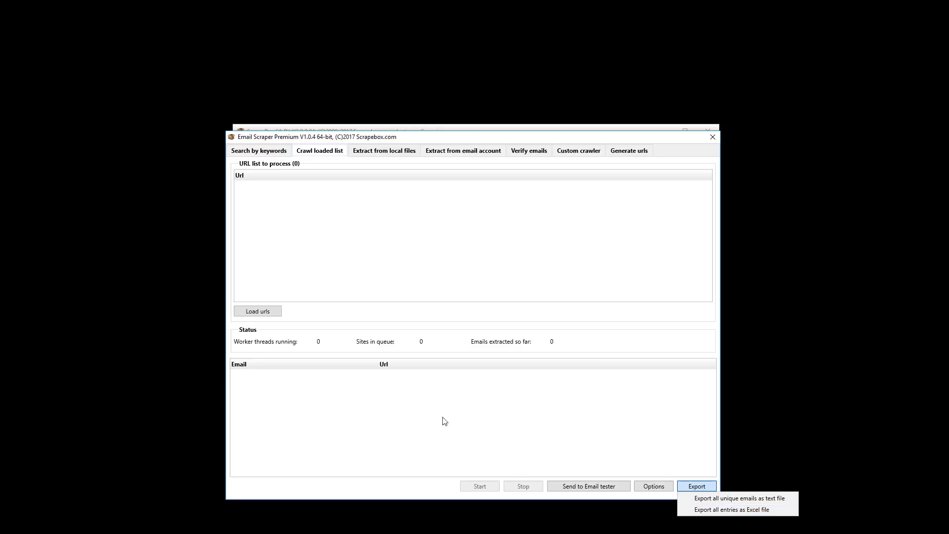
{"action": "left_click", "coordinate": [459, 384]}
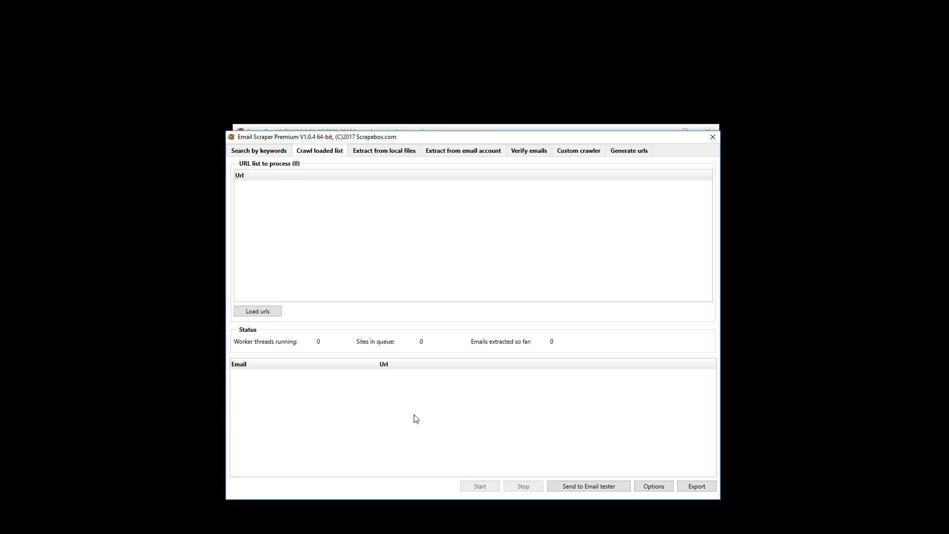
- Bring up the main ScrapeBox window, choose Grab emails by Crawling Sites, and return to the email scraper
{"action": "left_click_drag", "start_coordinate": [425, 140], "coordinate": [418, 278]}
{"action": "left_click", "coordinate": [653, 227]}
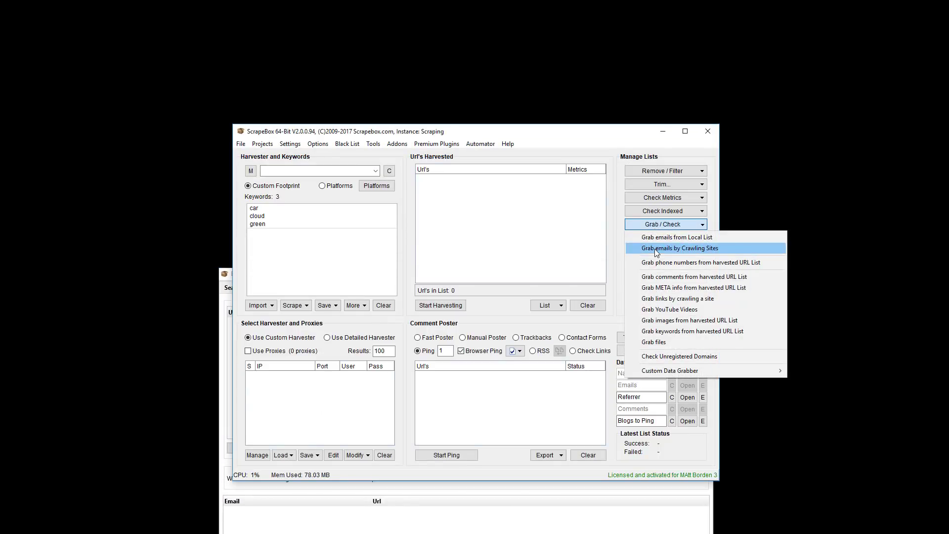
{"action": "left_click", "coordinate": [654, 248]}
{"action": "left_click_drag", "start_coordinate": [457, 279], "coordinate": [471, 139]}
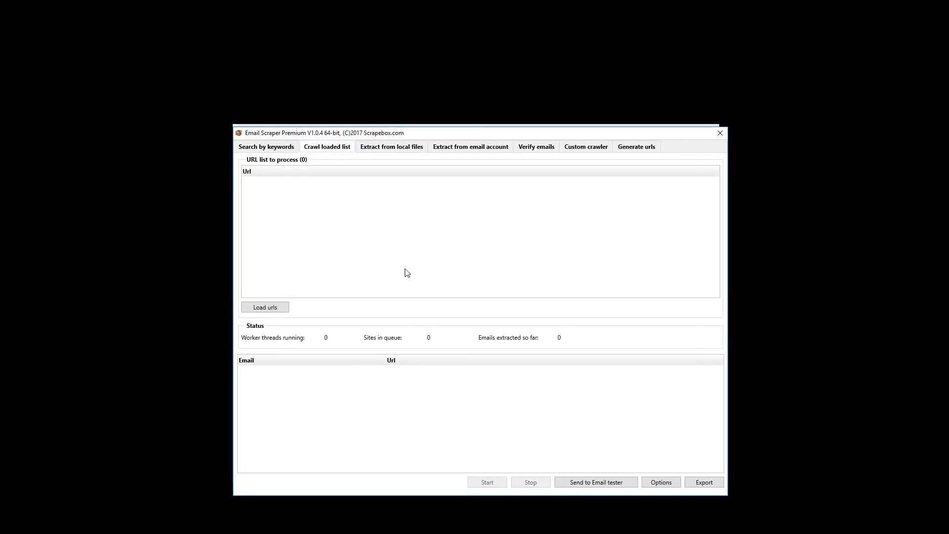
- Switch to Extract from local files, choose Grab emails from Local List in the main ScrapeBox window, and return to the scraper
{"action": "left_click", "coordinate": [369, 150]}
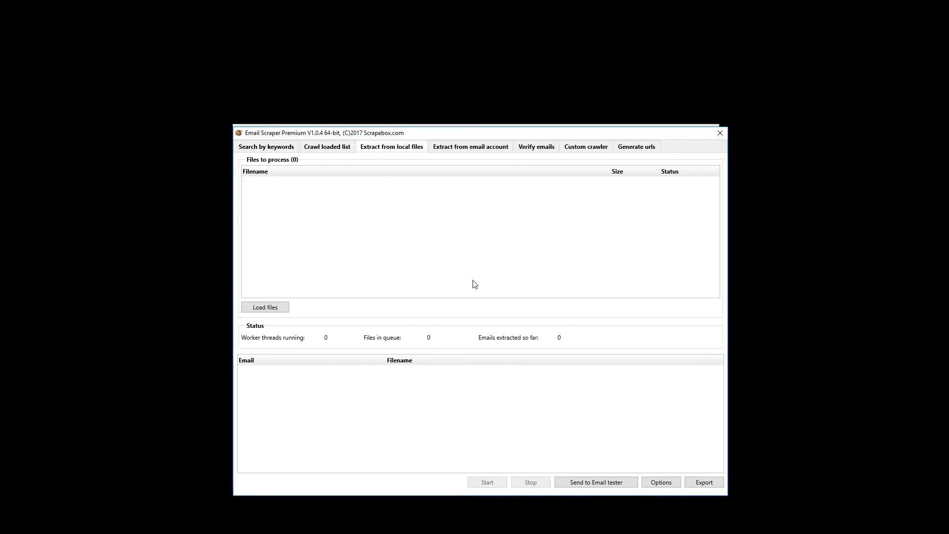
{"action": "left_click_drag", "start_coordinate": [525, 137], "coordinate": [531, 320]}
{"action": "left_click", "coordinate": [665, 224]}
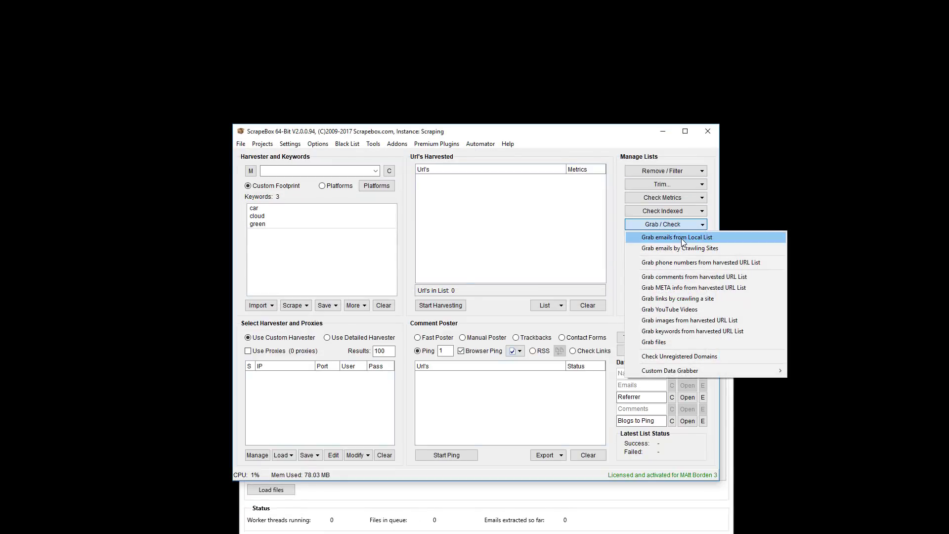
{"action": "left_click", "coordinate": [681, 239]}
{"action": "left_click_drag", "start_coordinate": [493, 320], "coordinate": [485, 146]}
- Try selecting several text files, including current stats.txt and desired end result.txt, as local files to process, and cancel the selection
{"action": "left_click", "coordinate": [262, 315]}
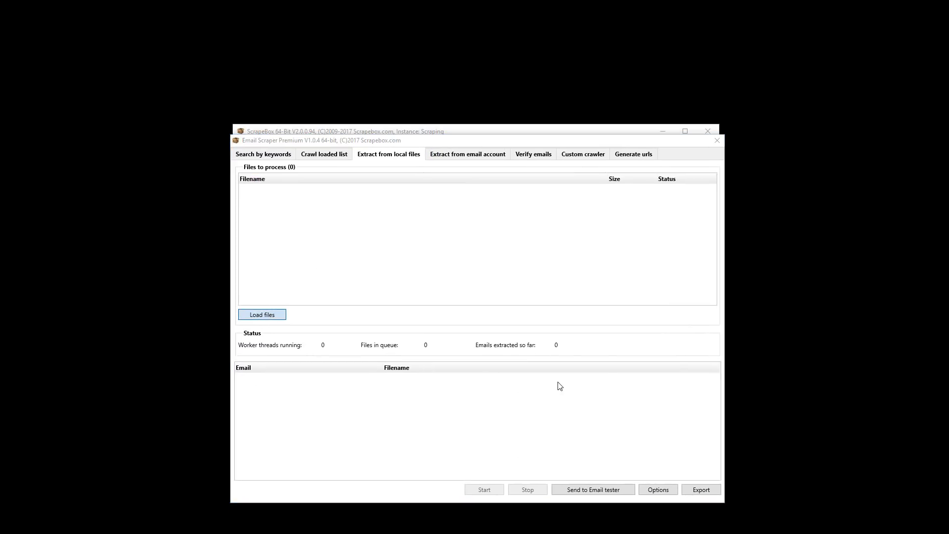
{"action": "left_click", "coordinate": [570, 369]}
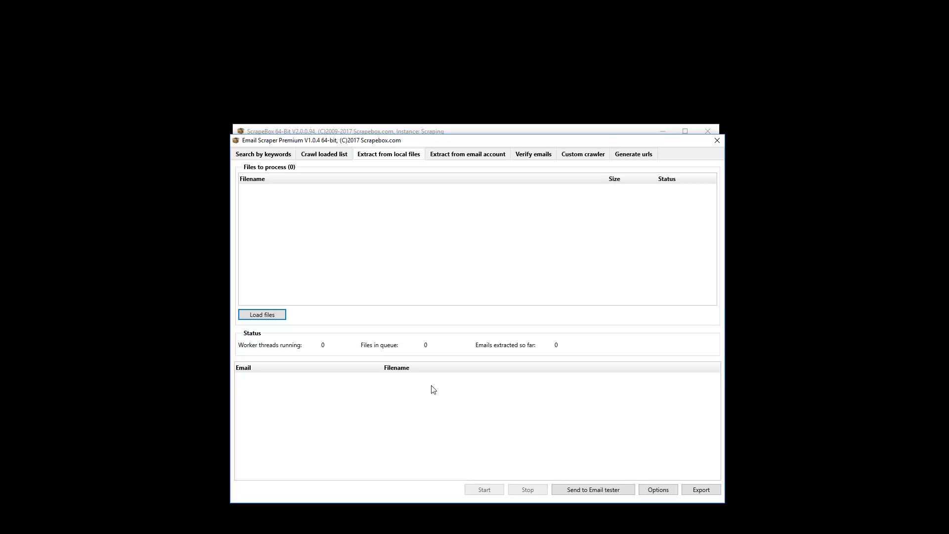
{"action": "left_click", "coordinate": [283, 318]}
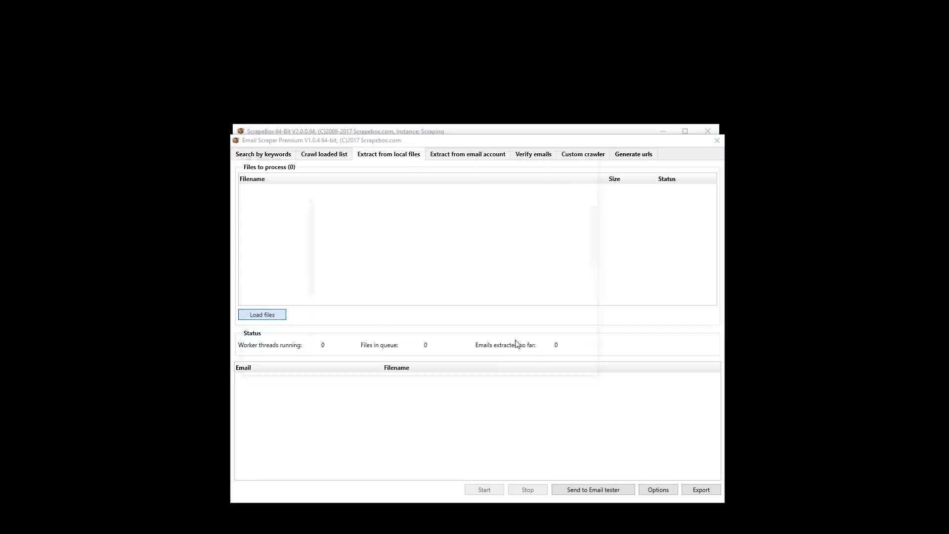
{"action": "left_click_drag", "start_coordinate": [539, 296], "coordinate": [316, 300]}
{"action": "left_click_drag", "start_coordinate": [600, 253], "coordinate": [408, 299]}
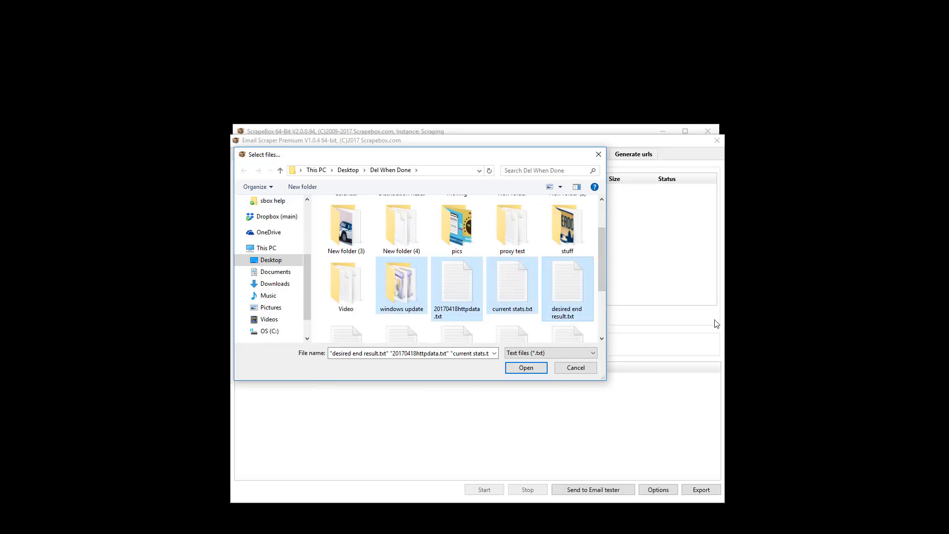
{"action": "left_click", "coordinate": [591, 368]}
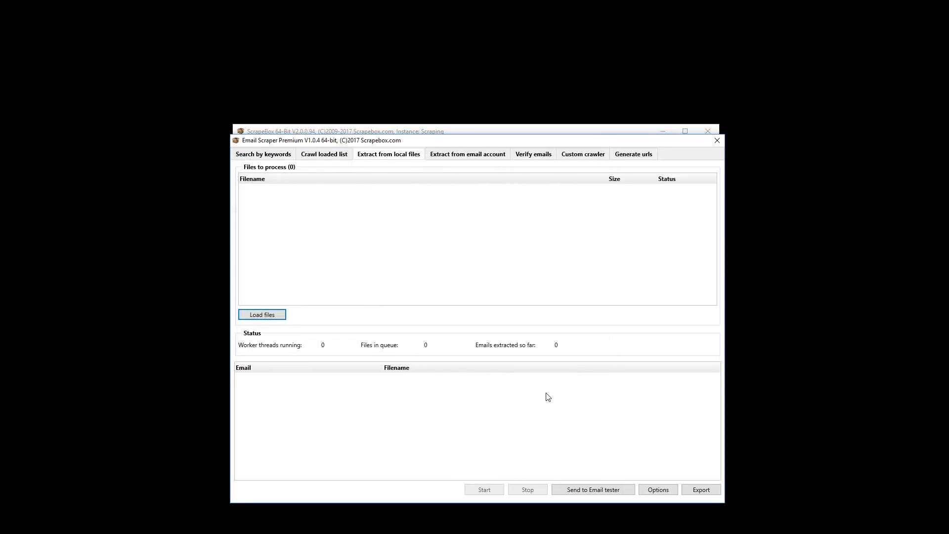
- Try admin as the grab-only email username filter in the Extract from local files options, clear it, and cancel the dialog
{"action": "left_click", "coordinate": [658, 489]}
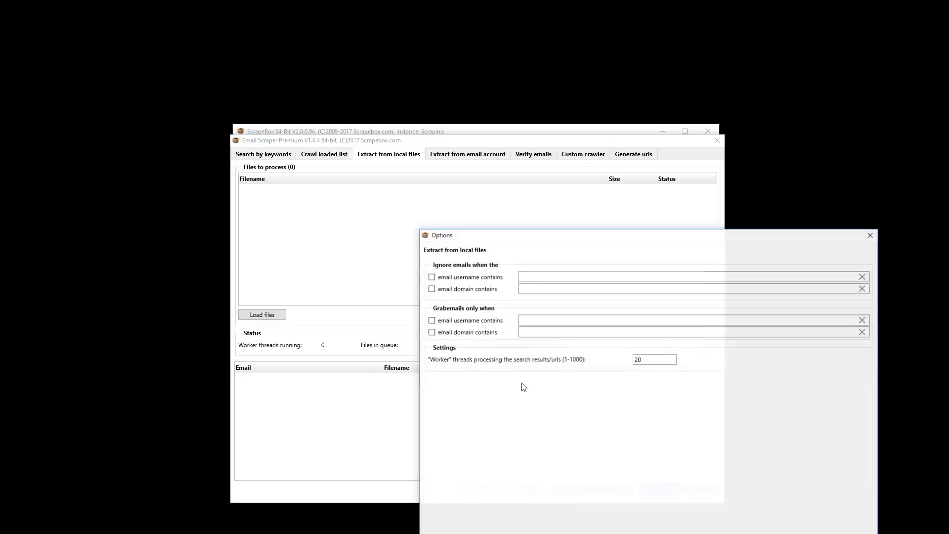
{"action": "left_click_drag", "start_coordinate": [563, 240], "coordinate": [427, 183]}
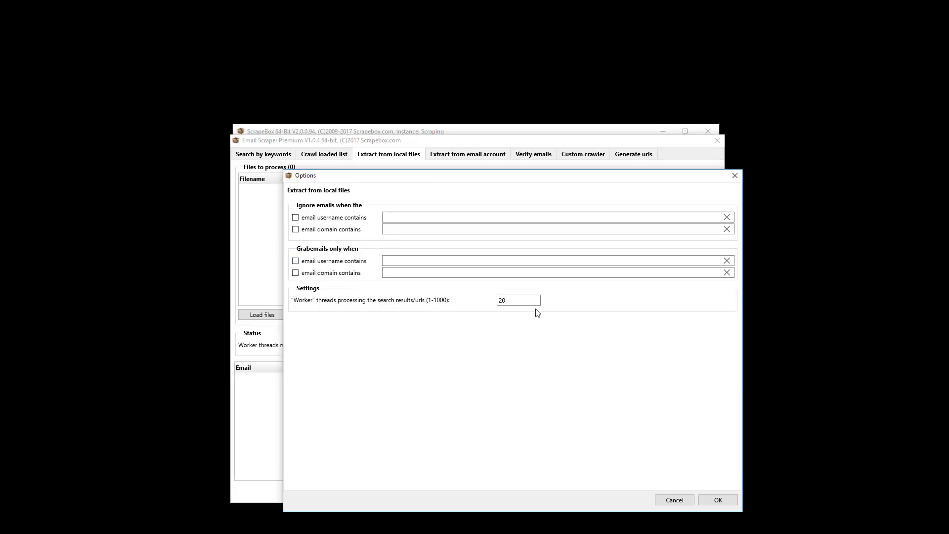
{"action": "left_click", "coordinate": [661, 261]}
{"action": "type", "text": "admin"}
{"action": "left_click", "coordinate": [727, 262]}
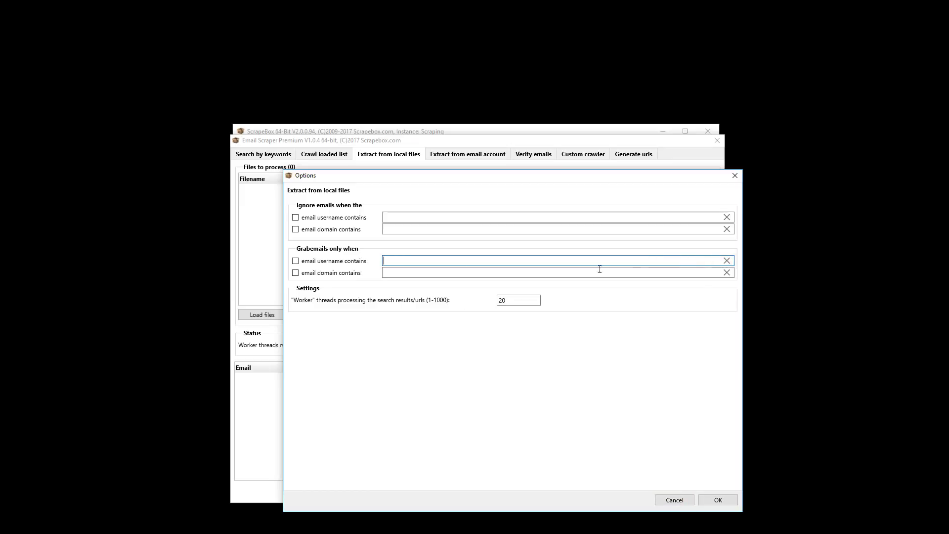
{"action": "left_click", "coordinate": [674, 500]}
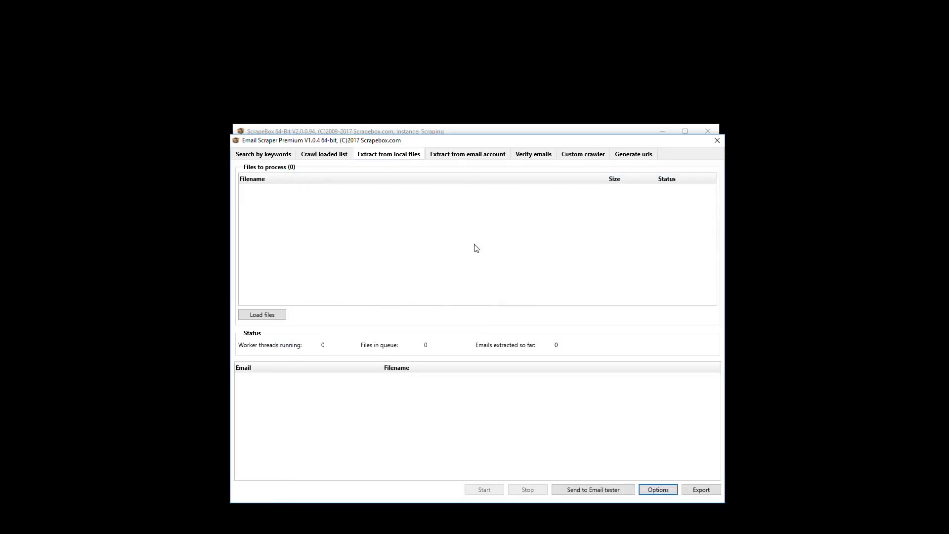
- Review the Extract from email account options, including the POP3 server settings and SSL versions, and its export choices
{"action": "left_click", "coordinate": [461, 158]}
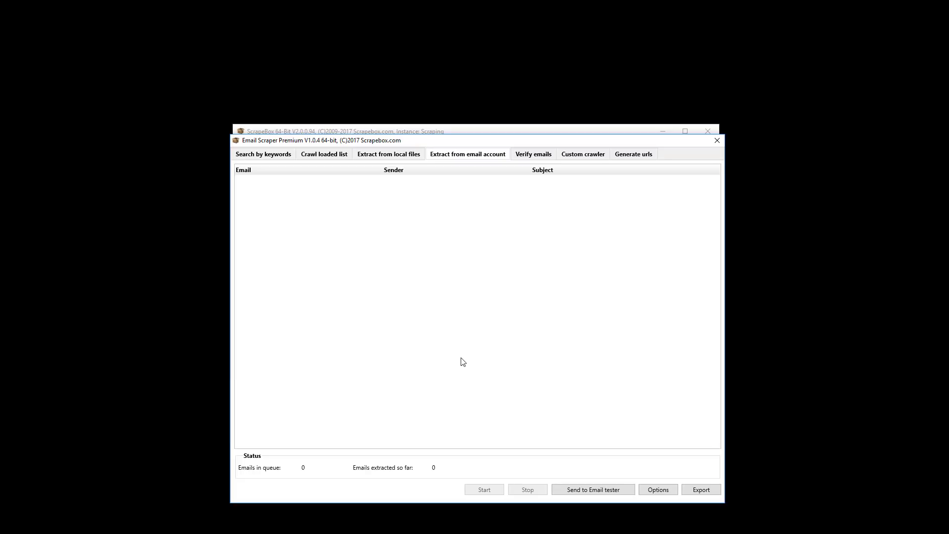
{"action": "left_click", "coordinate": [654, 491]}
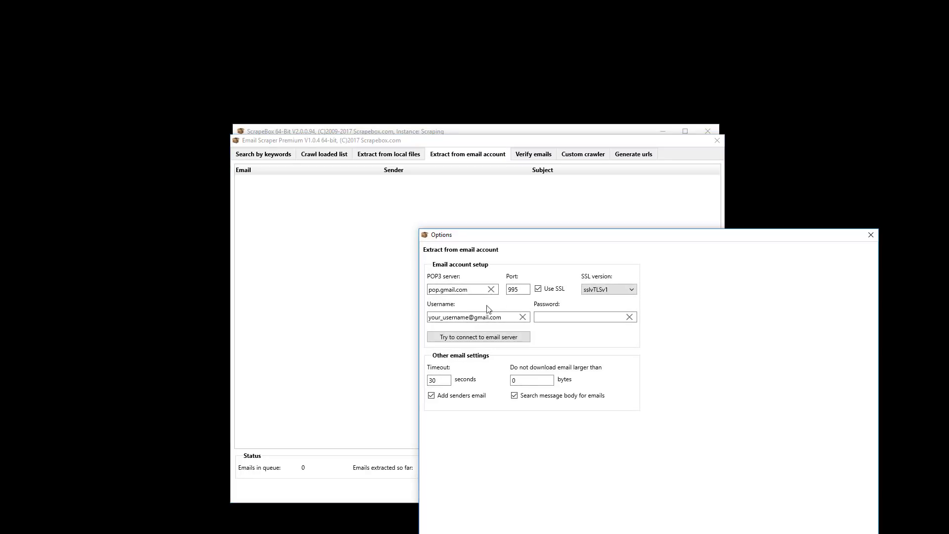
{"action": "left_click_drag", "start_coordinate": [540, 237], "coordinate": [364, 157]}
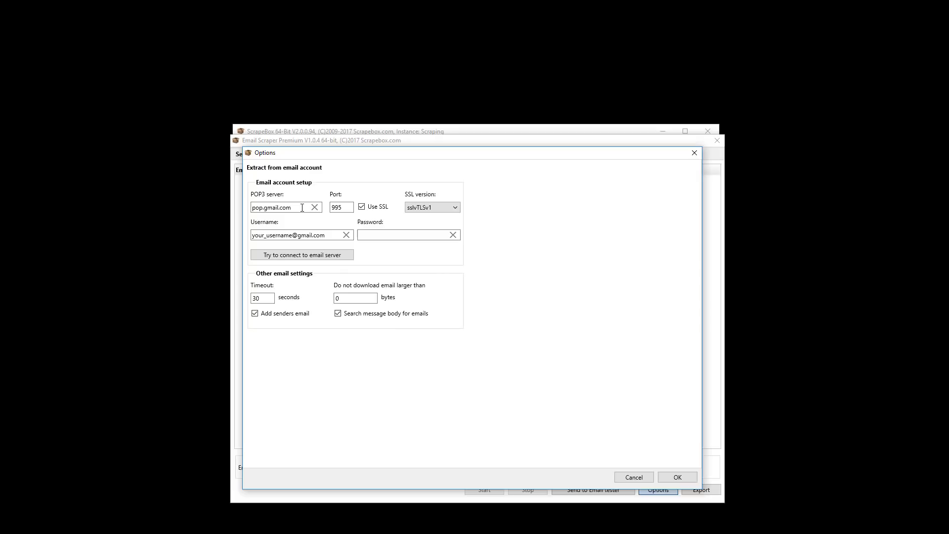
{"action": "left_click", "coordinate": [428, 211]}
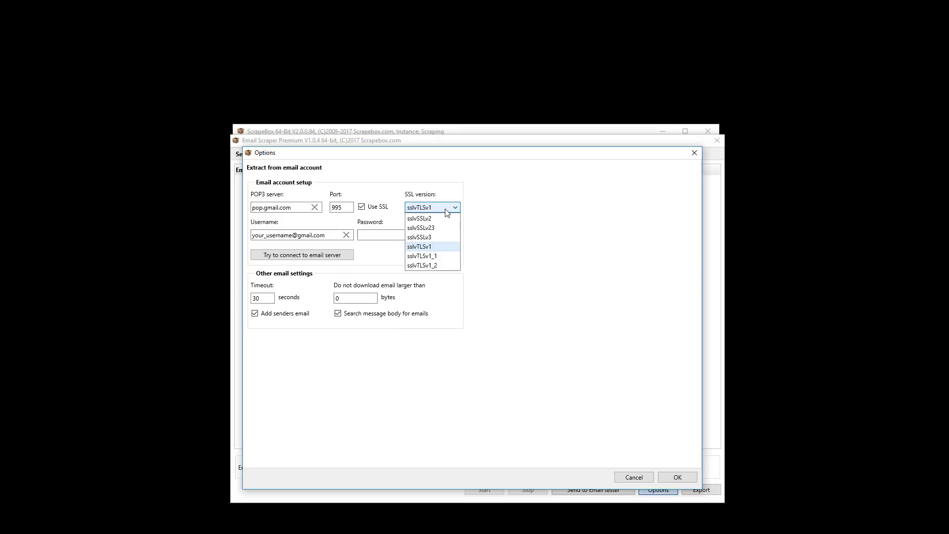
{"action": "left_click", "coordinate": [391, 182]}
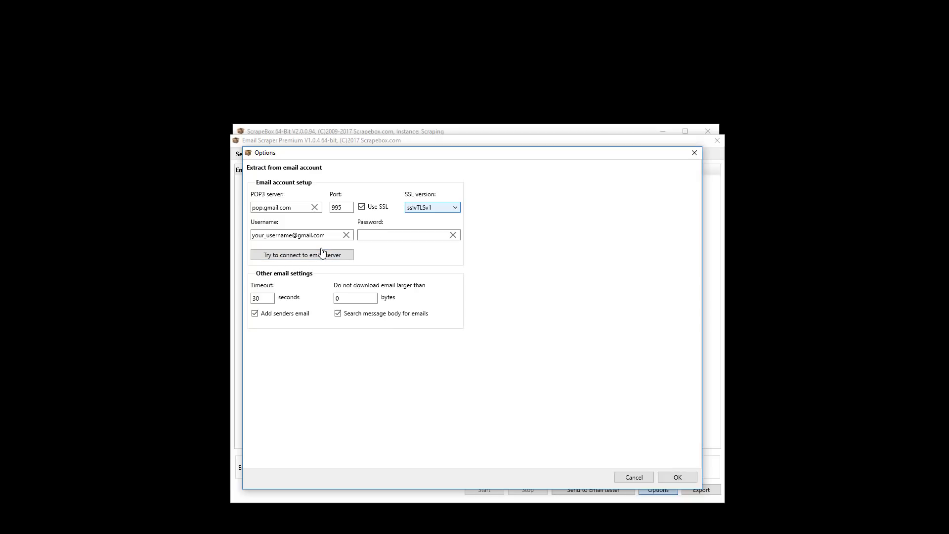
{"action": "left_click", "coordinate": [677, 476]}
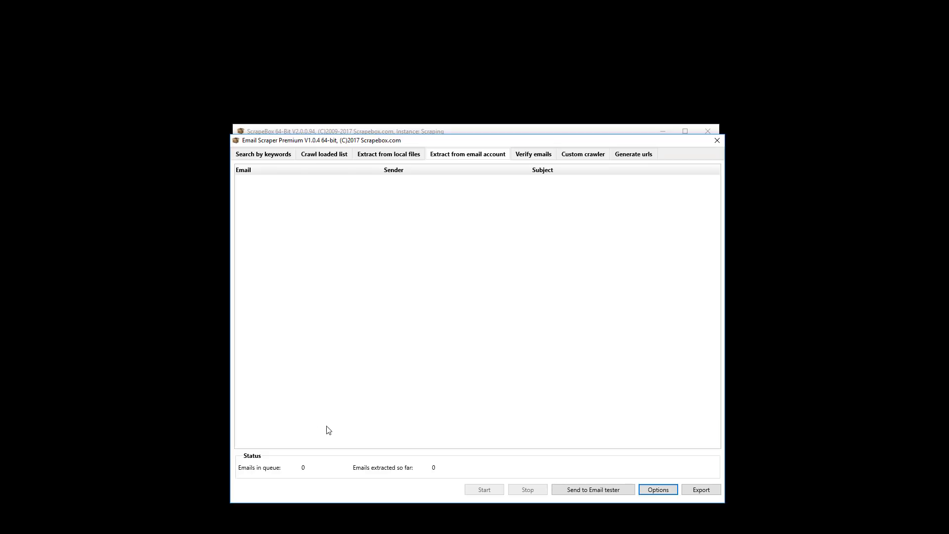
{"action": "left_click", "coordinate": [701, 489]}
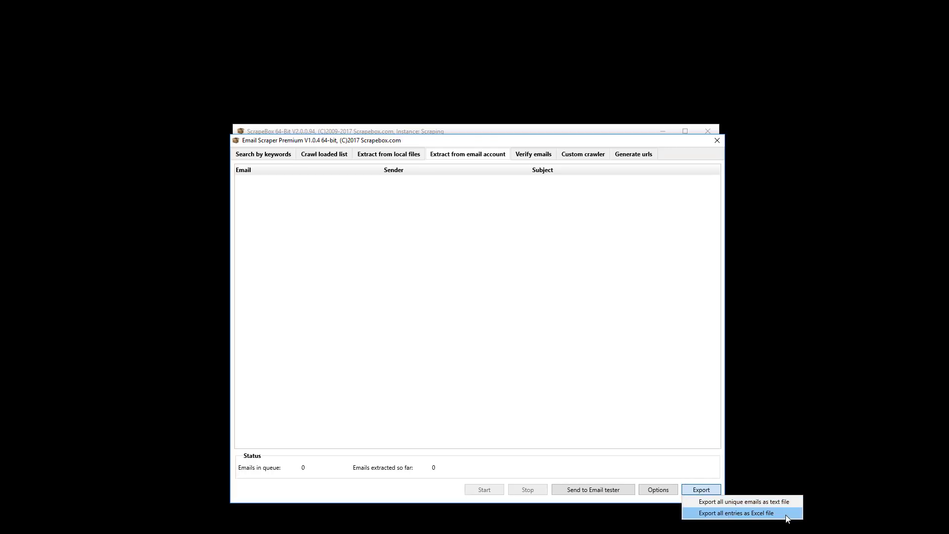
{"action": "left_click", "coordinate": [786, 515]}
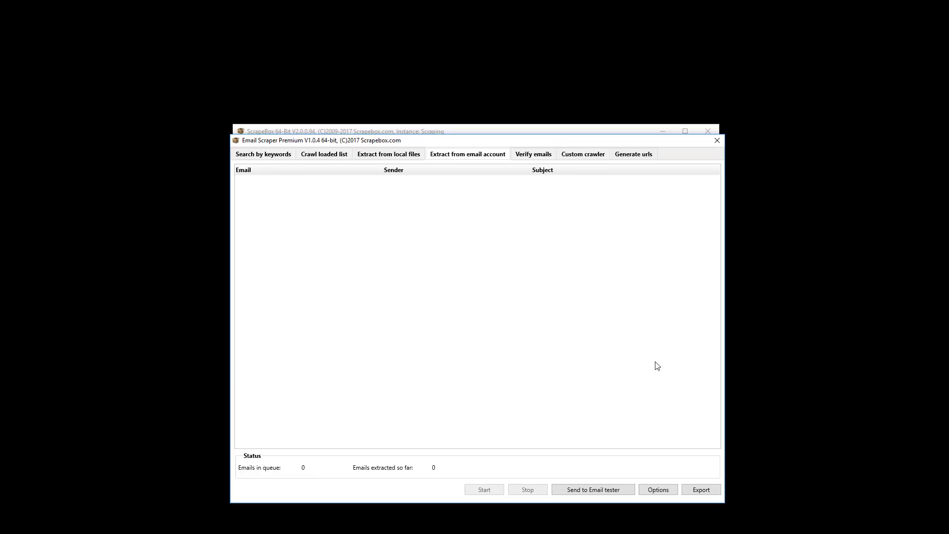
- Review the Verify emails options, including the required sender's email address and basic checking, and look at the filter choices
{"action": "left_click", "coordinate": [532, 156]}
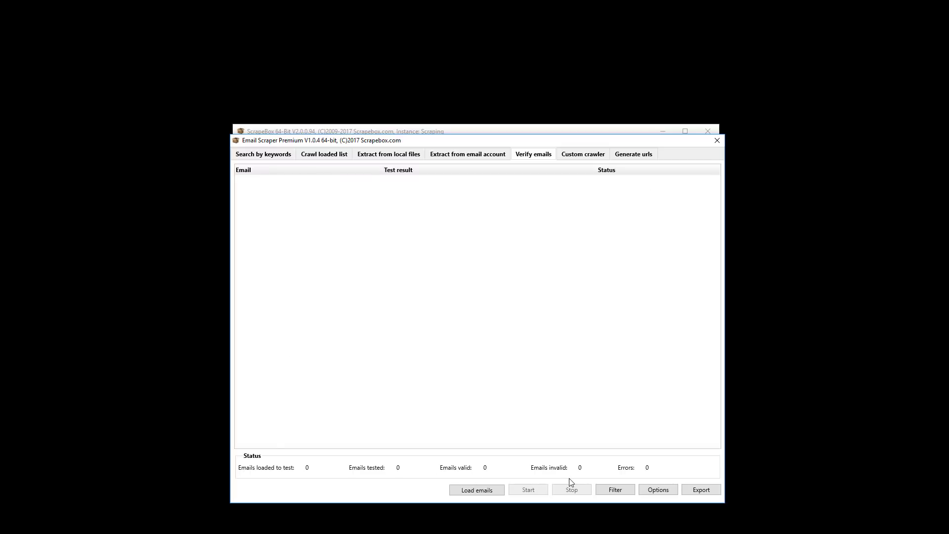
{"action": "left_click", "coordinate": [655, 490]}
{"action": "left_click_drag", "start_coordinate": [573, 237], "coordinate": [426, 175]}
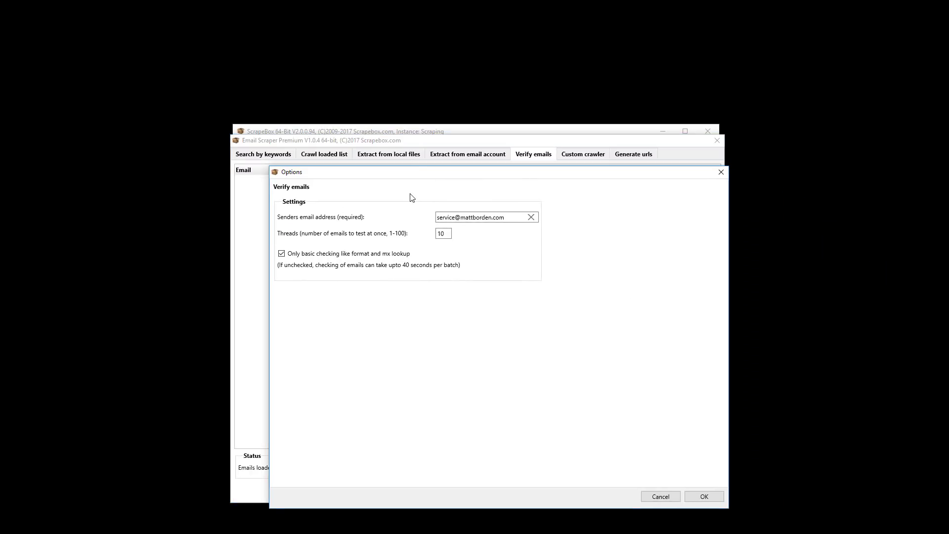
{"action": "double_click", "coordinate": [515, 218]}
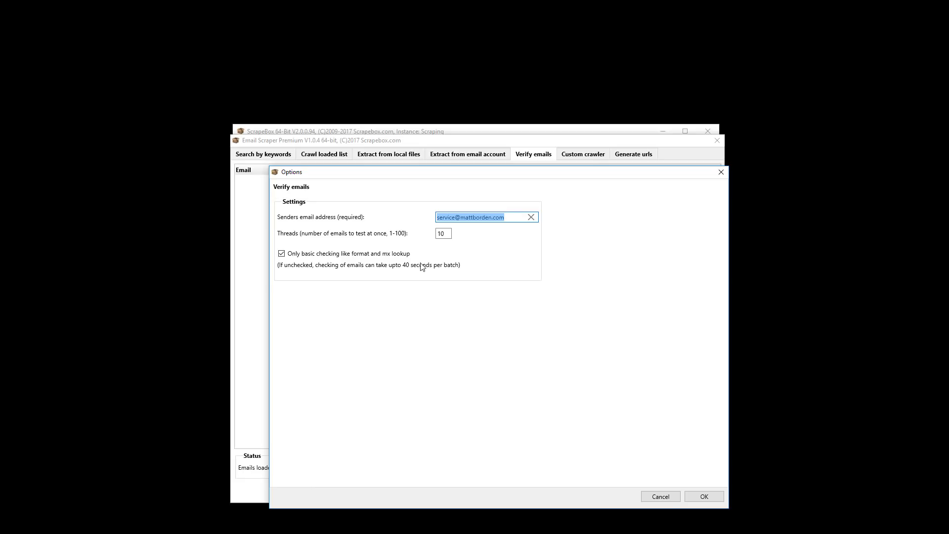
{"action": "left_click", "coordinate": [705, 497]}
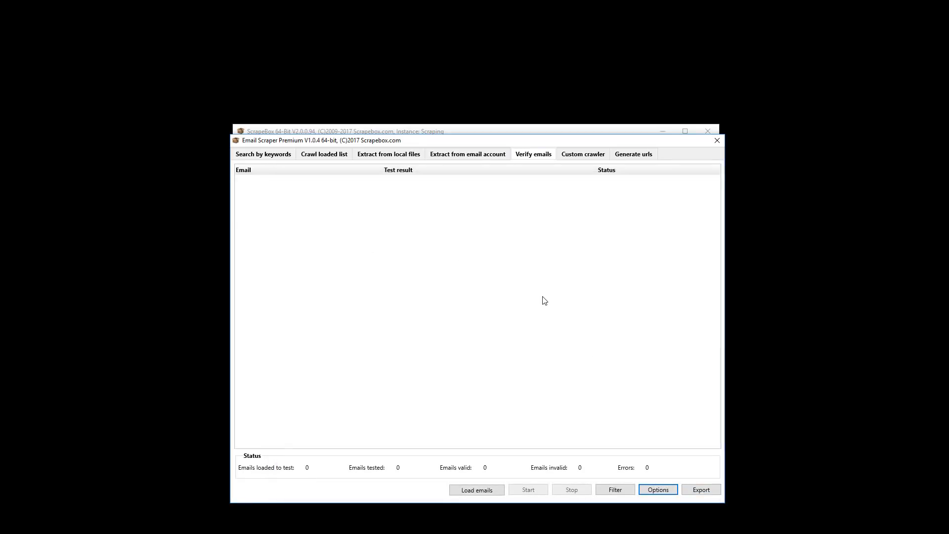
{"action": "left_click", "coordinate": [609, 490]}
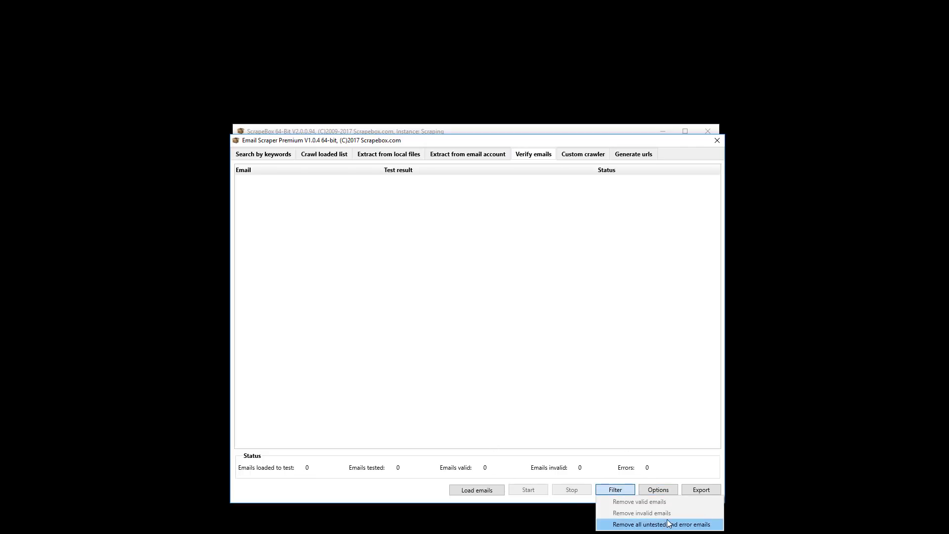
- Load the sample email list into Verify emails and start the verification
{"action": "key", "text": "alt+Tab"}
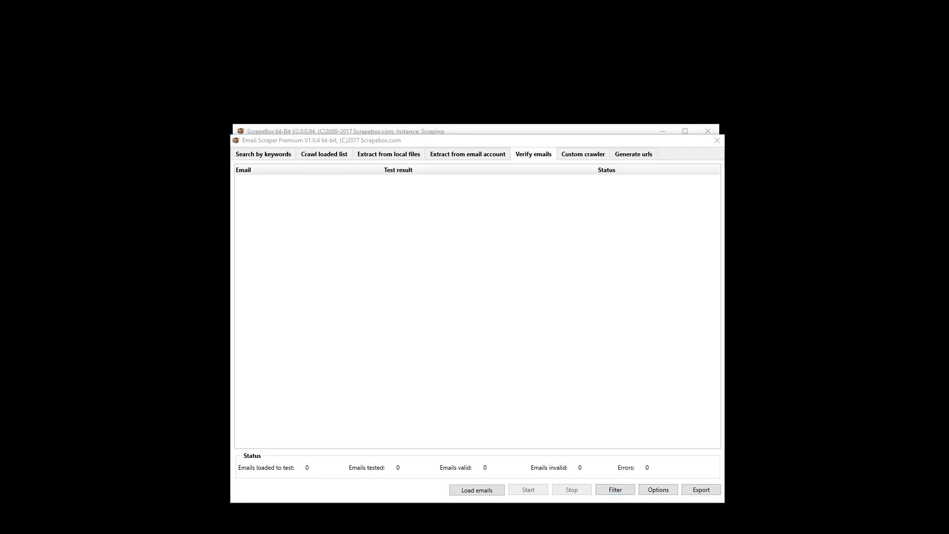
{"action": "left_click", "coordinate": [472, 491]}
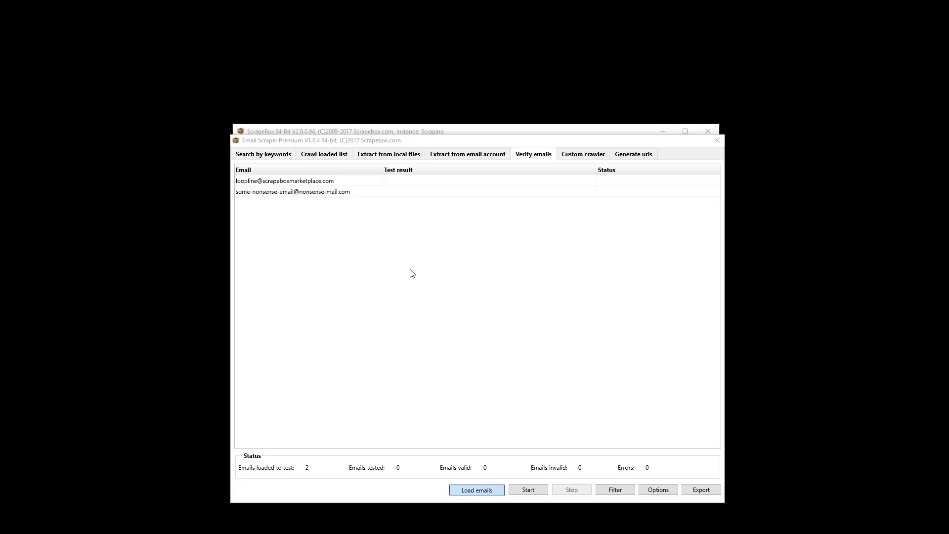
{"action": "left_click", "coordinate": [523, 490]}
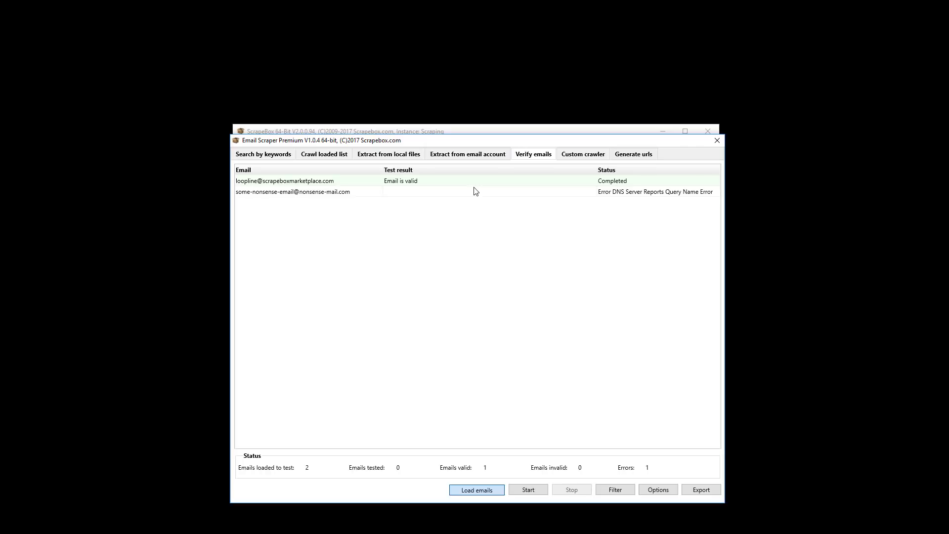
- Check the basic-checking setting in the Verify emails options and run the verification again
{"action": "left_click", "coordinate": [657, 489]}
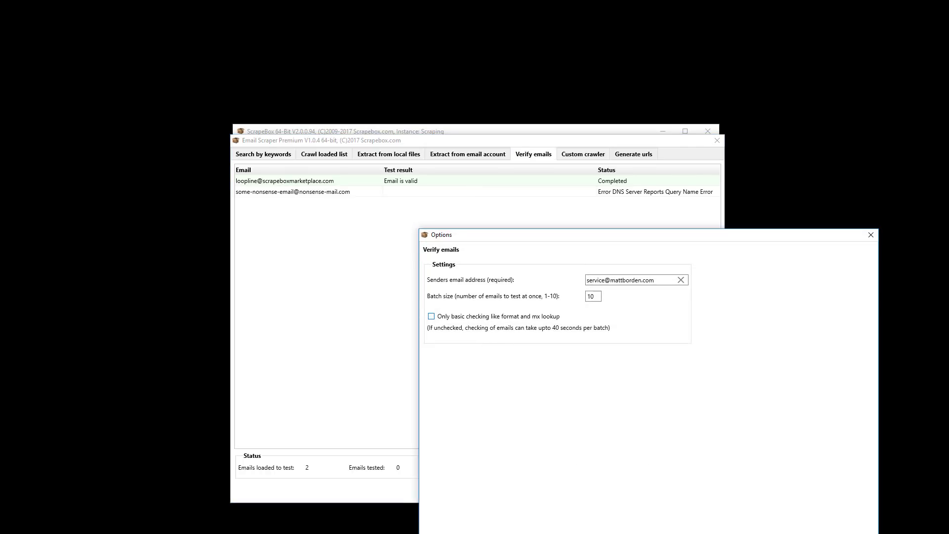
{"action": "key", "text": "Escape"}
{"action": "left_click", "coordinate": [527, 490]}
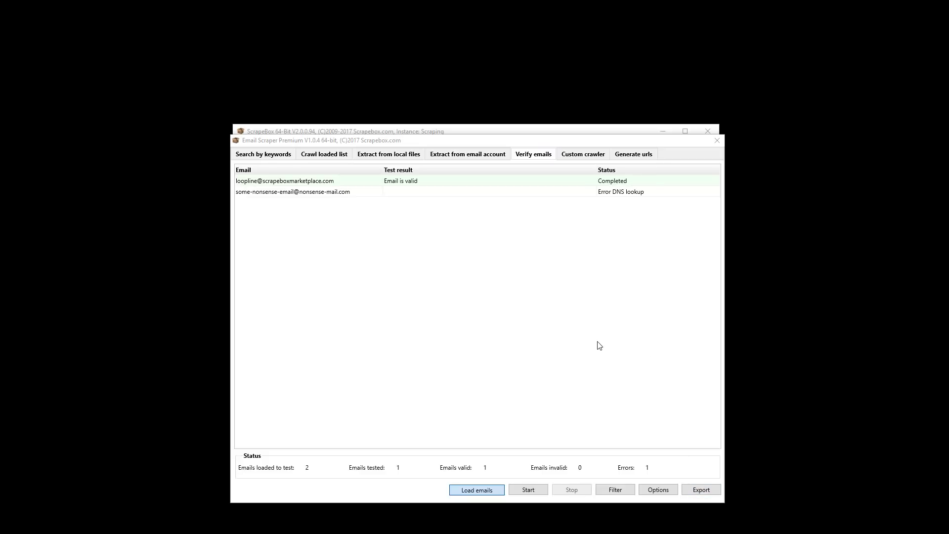
- Switch to the Custom crawler and write sample HTML in Notepad: <body> followed by a sample email address enclosed in <span> tags
{"action": "left_click", "coordinate": [588, 157]}
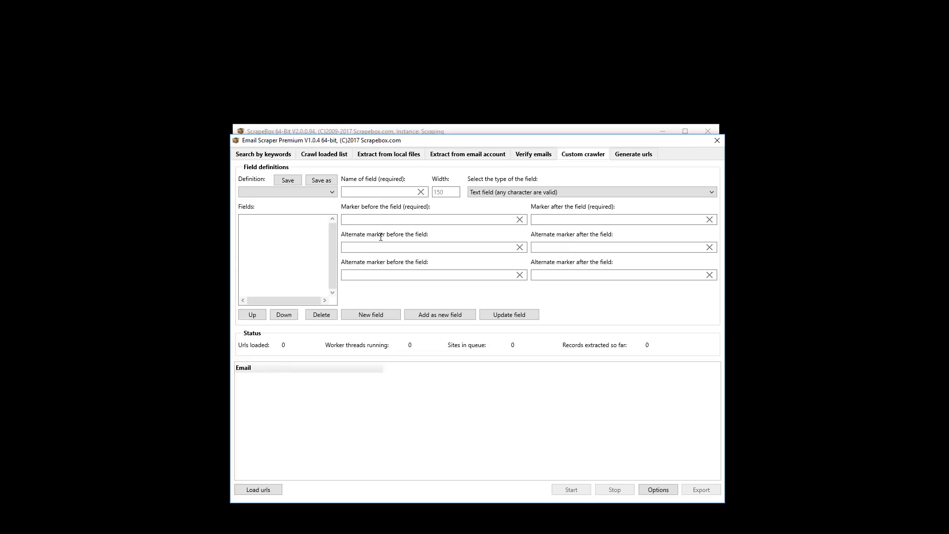
{"action": "left_click", "coordinate": [417, 224]}
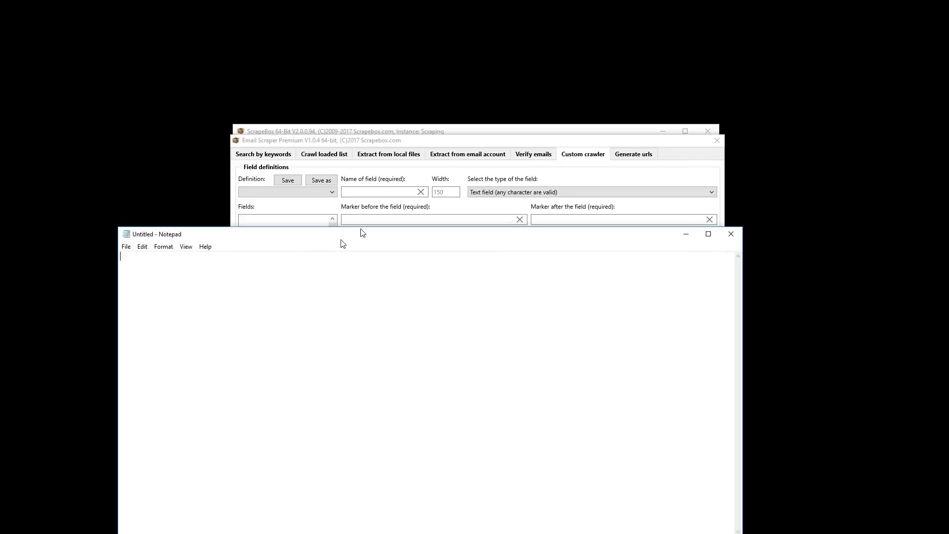
{"action": "type", "text": "<"}
{"action": "type", "text": "box"}
{"action": "type", "text": "y"}
{"action": "type", "text": ">"}
{"action": "key", "text": "Return"}
{"action": "key", "text": "Return"}
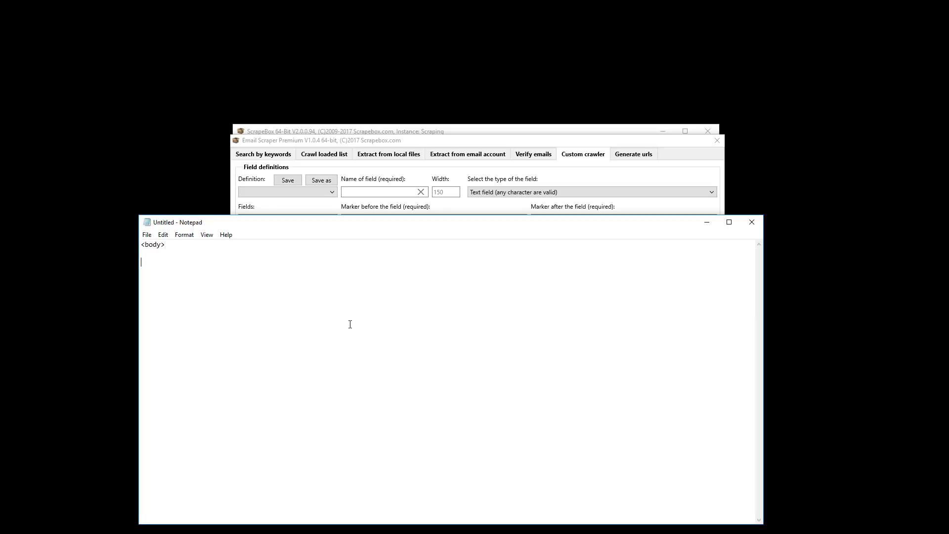
{"action": "type", "text": "<spam"}
{"action": "key", "text": "BackSpace"}
{"action": "type", "text": "n>someemail@mail.com</span>"}
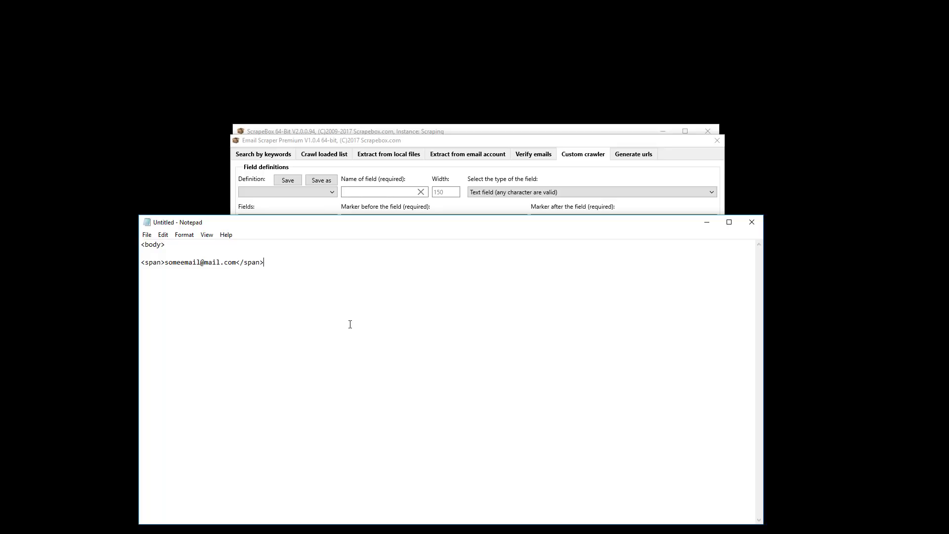
- Copy the opening <span> tag from the Notepad sample into the custom crawler's required marker before the field
{"action": "left_click_drag", "start_coordinate": [248, 225], "coordinate": [424, 262]}
{"action": "mouse_move", "coordinate": [338, 300]}
{"action": "left_mouse_down"}
{"action": "mouse_move", "coordinate": [311, 300]}
{"action": "mouse_move", "coordinate": [343, 301]}
{"action": "left_mouse_up"}
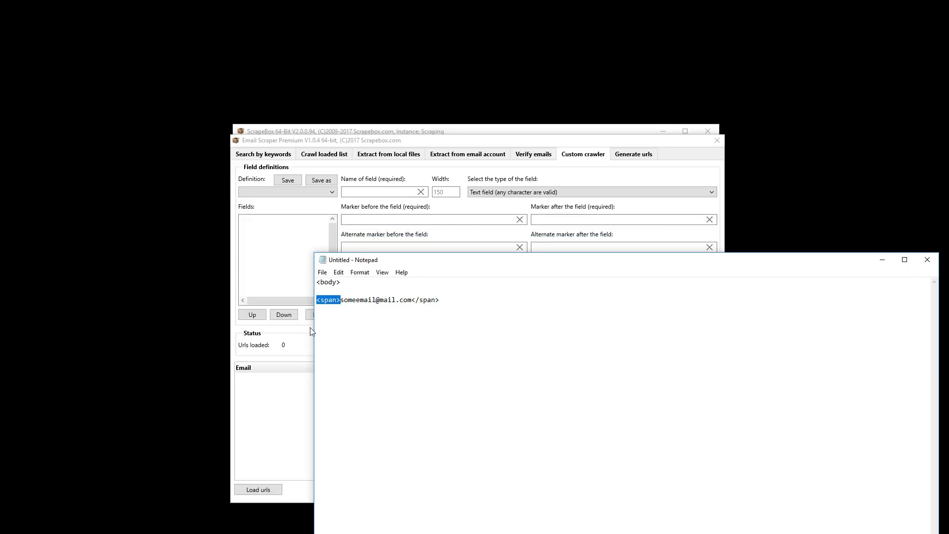
{"action": "left_click_drag", "start_coordinate": [468, 300], "coordinate": [315, 300]}
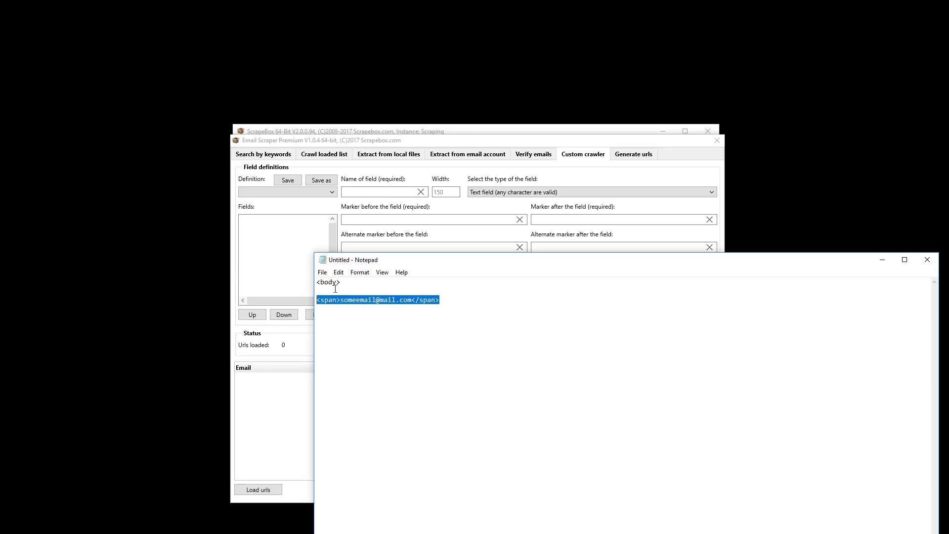
{"action": "left_click_drag", "start_coordinate": [391, 267], "coordinate": [485, 338]}
{"action": "left_click", "coordinate": [441, 368]}
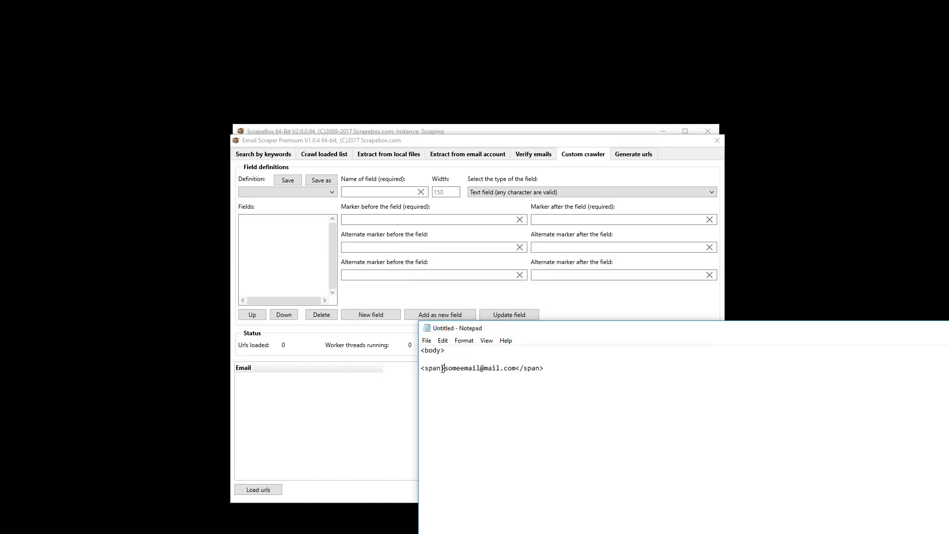
{"action": "left_click_drag", "start_coordinate": [444, 368], "coordinate": [401, 367]}
{"action": "key", "text": "ctrl+c"}
{"action": "left_click", "coordinate": [376, 219]}
{"action": "key", "text": "ctrl+v"}
- Copy the closing </span> tag from the Notepad sample into the required marker after the field
{"action": "left_click", "coordinate": [618, 389]}
{"action": "left_click_drag", "start_coordinate": [544, 368], "coordinate": [516, 368]}
{"action": "key", "text": "ctrl+c"}
{"action": "left_click", "coordinate": [555, 216]}
{"action": "key", "text": "ctrl+v"}
- Duplicate the sample email line in Notepad and change the copy's span tags to <p> and </p>
{"action": "left_click", "coordinate": [796, 355]}
{"action": "left_click_drag", "start_coordinate": [564, 370], "coordinate": [384, 372]}
{"action": "key", "text": "ctrl+v"}
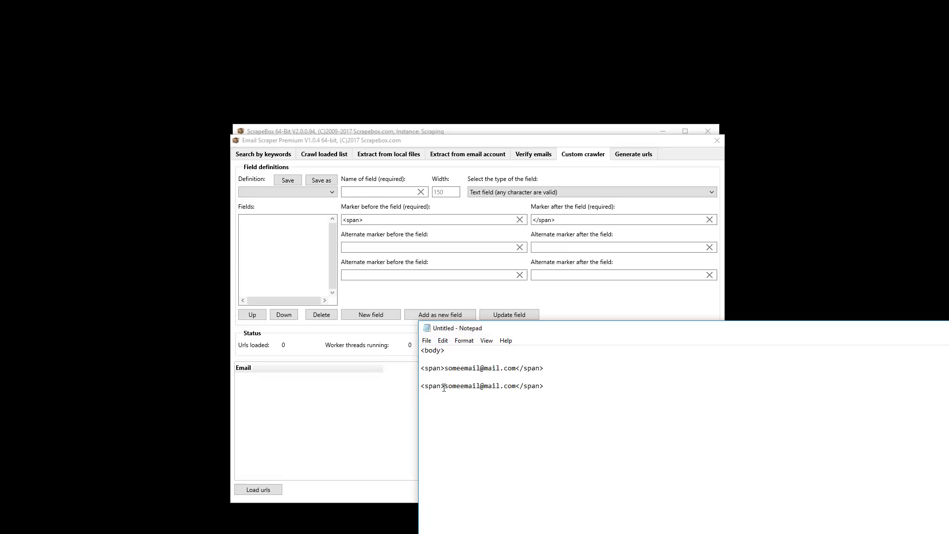
{"action": "key", "text": "BackSpace"}
{"action": "key", "text": "BackSpace"}
{"action": "key", "text": "BackSpace"}
{"action": "key", "text": "BackSpace"}
{"action": "type", "text": "p"}
{"action": "key", "text": "Left"}
{"action": "key", "text": "BackSpace"}
{"action": "key", "text": "BackSpace"}
{"action": "key", "text": "BackSpace"}
{"action": "key", "text": "BackSpace"}
{"action": "type", "text": "p"}
- Copy </p> and <p> from Notepad into the first alternate markers after and before the field
{"action": "key", "text": "shift+Left"}
{"action": "key", "text": "shift+Left"}
{"action": "key", "text": "shift+Left"}
{"action": "key", "text": "shift+Left"}
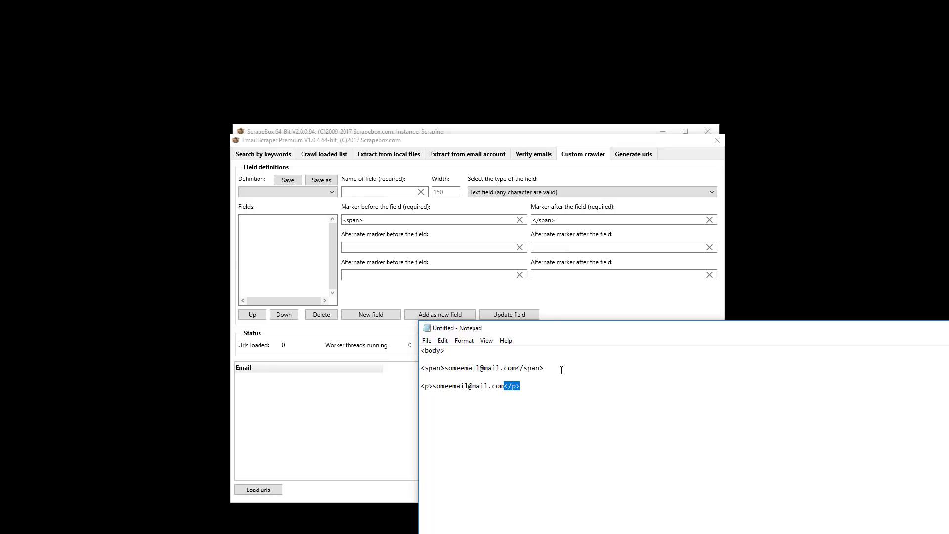
{"action": "left_click", "coordinate": [545, 247]}
{"action": "key", "text": "ctrl+v"}
{"action": "left_click", "coordinate": [733, 393]}
{"action": "left_click_drag", "start_coordinate": [433, 385], "coordinate": [407, 386]}
{"action": "left_click", "coordinate": [366, 248]}
{"action": "key", "text": "ctrl+v"}
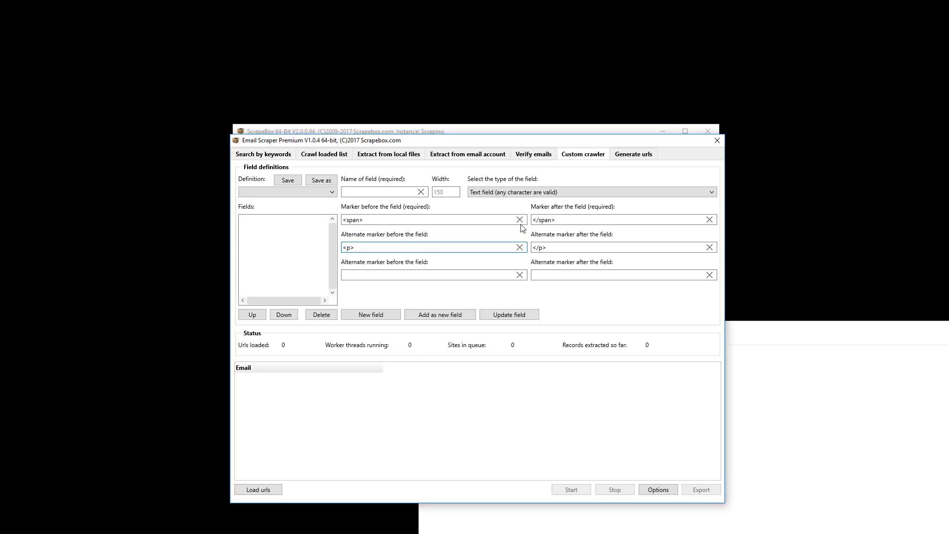
- Name the custom crawler field Email
{"action": "left_click", "coordinate": [378, 191]}
{"action": "type", "text": "Email"}
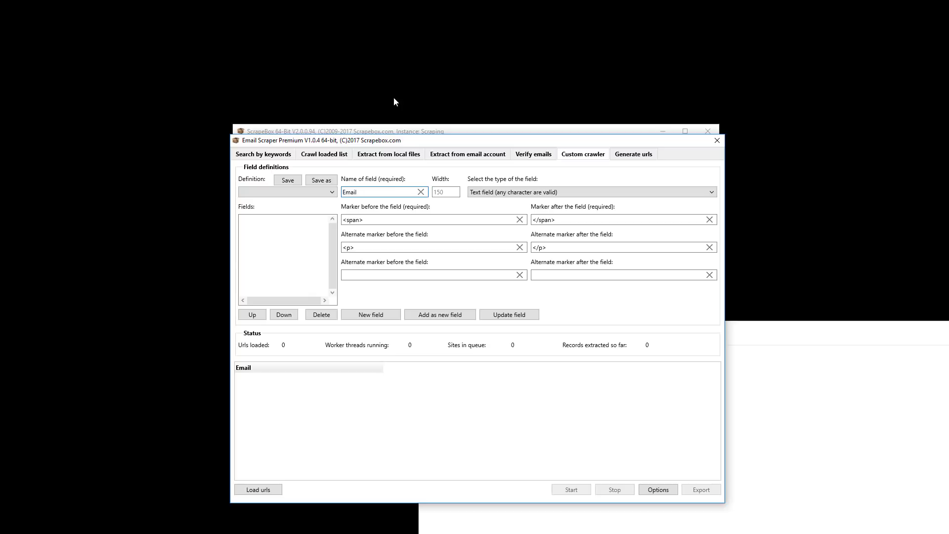
{"action": "left_click", "coordinate": [441, 192]}
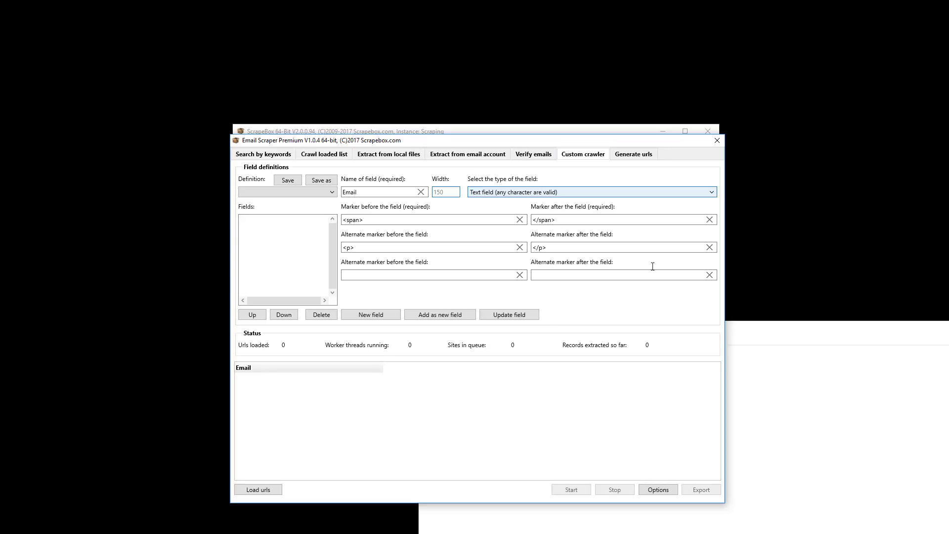
- Compare the tagged sample lines in Notepad and set the field type to Email field (valid only when @ is in the value)
{"action": "left_click", "coordinate": [826, 407]}
{"action": "left_click_drag", "start_coordinate": [505, 388], "coordinate": [432, 387]}
{"action": "left_click", "coordinate": [433, 387]}
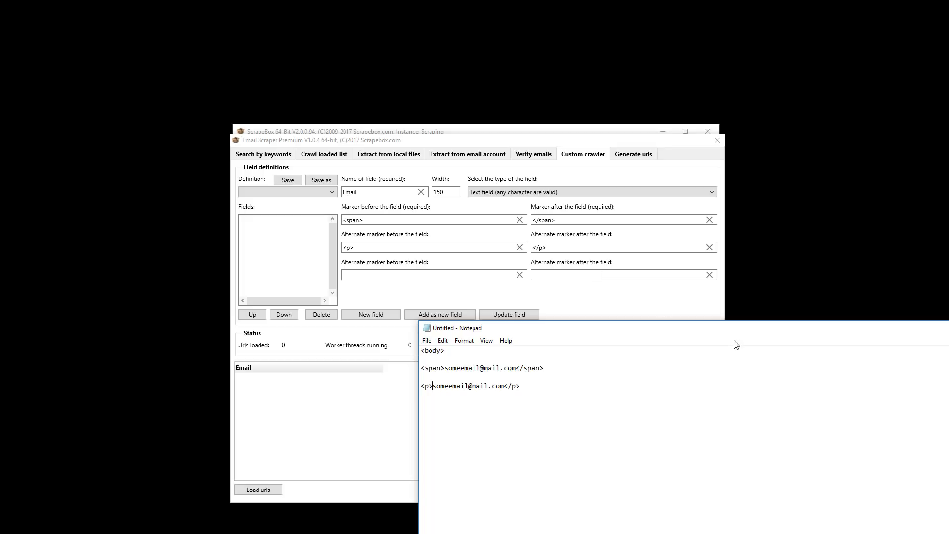
{"action": "left_click_drag", "start_coordinate": [444, 369], "coordinate": [421, 369]}
{"action": "left_click_drag", "start_coordinate": [544, 368], "coordinate": [522, 374]}
{"action": "left_click_drag", "start_coordinate": [521, 374], "coordinate": [516, 368]}
{"action": "left_click", "coordinate": [499, 193]}
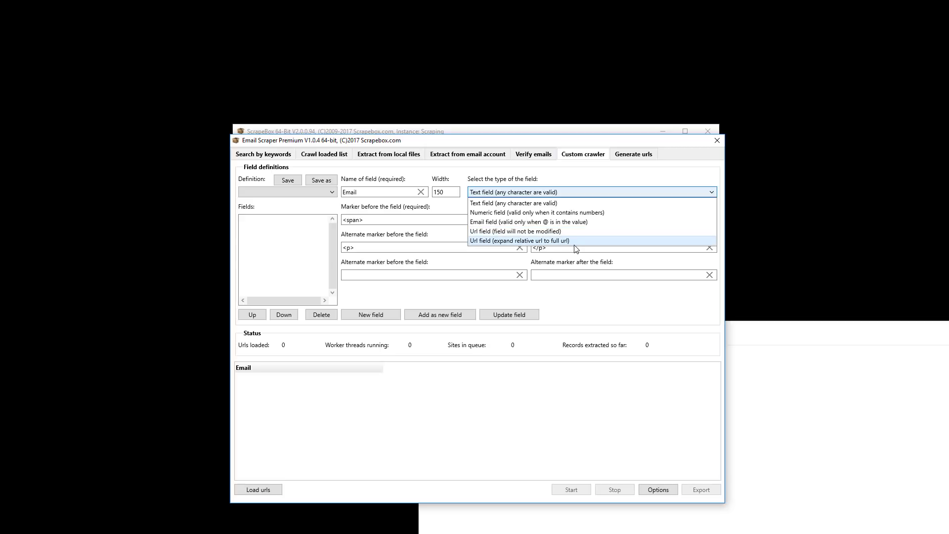
{"action": "left_click", "coordinate": [549, 222]}
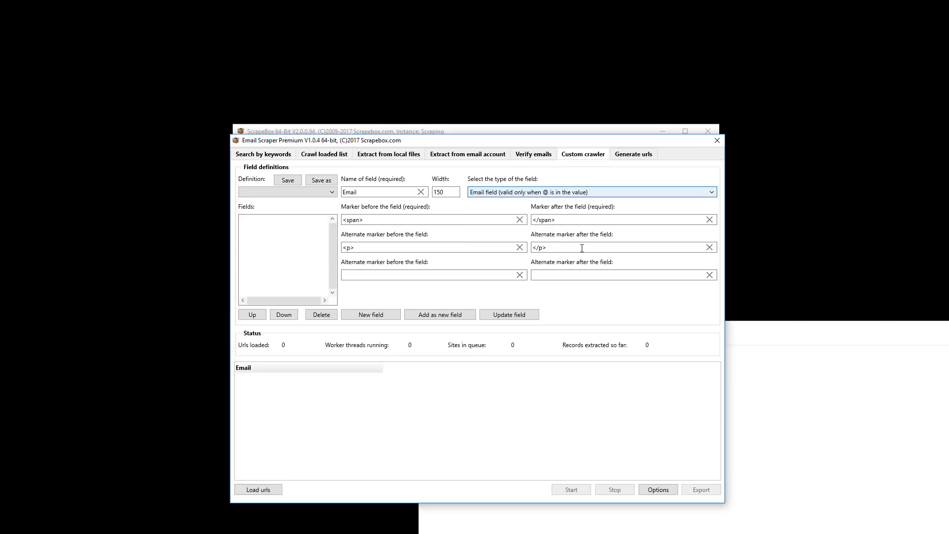
- Highlight the sample line in <p> tags in Notepad and return to the custom crawler
{"action": "left_click", "coordinate": [730, 354]}
{"action": "left_click_drag", "start_coordinate": [522, 387], "coordinate": [432, 396]}
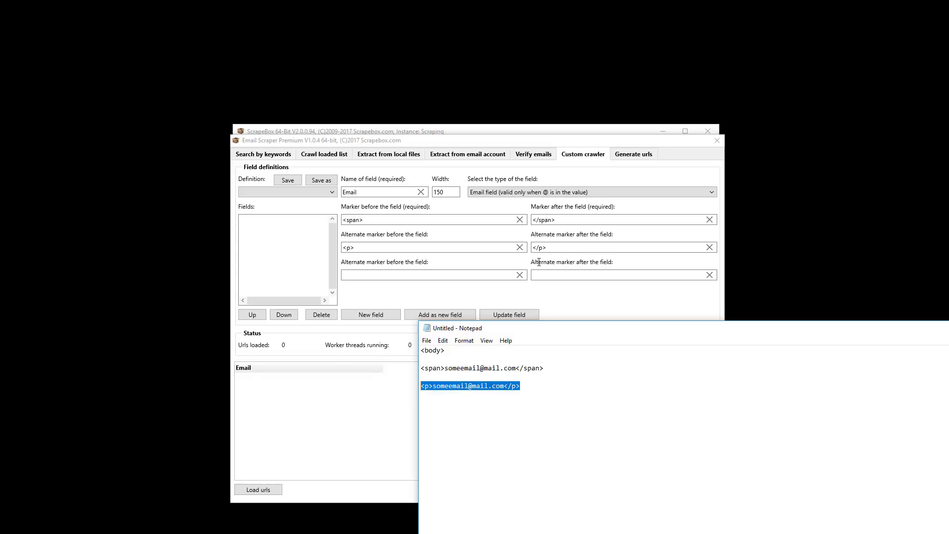
{"action": "left_click", "coordinate": [502, 213]}
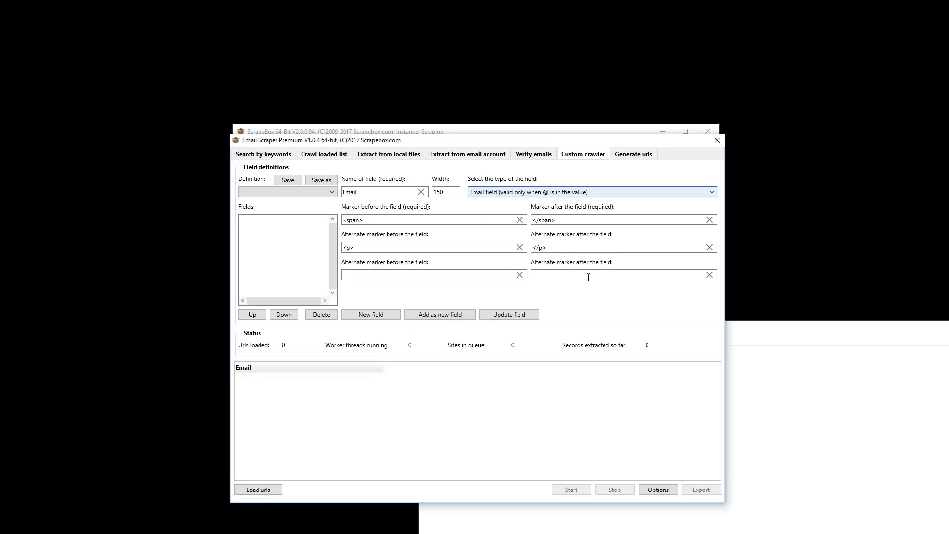
- Add the configured Email definition to the crawler's field list and select it there
{"action": "left_click", "coordinate": [437, 320]}
{"action": "left_click", "coordinate": [250, 225]}
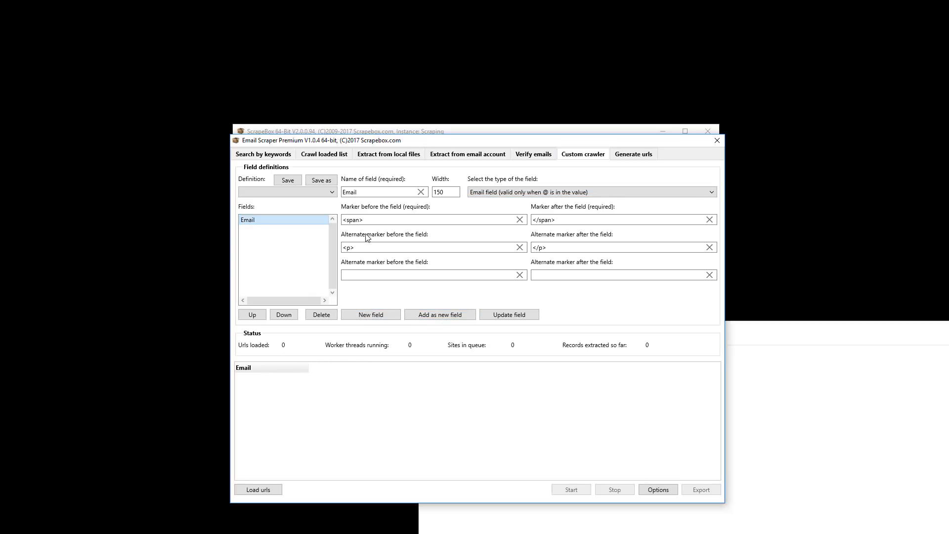
- Replace the field name with Name as the basis for a second crawler field
{"action": "double_click", "coordinate": [367, 192]}
{"action": "type", "text": "NAme"}
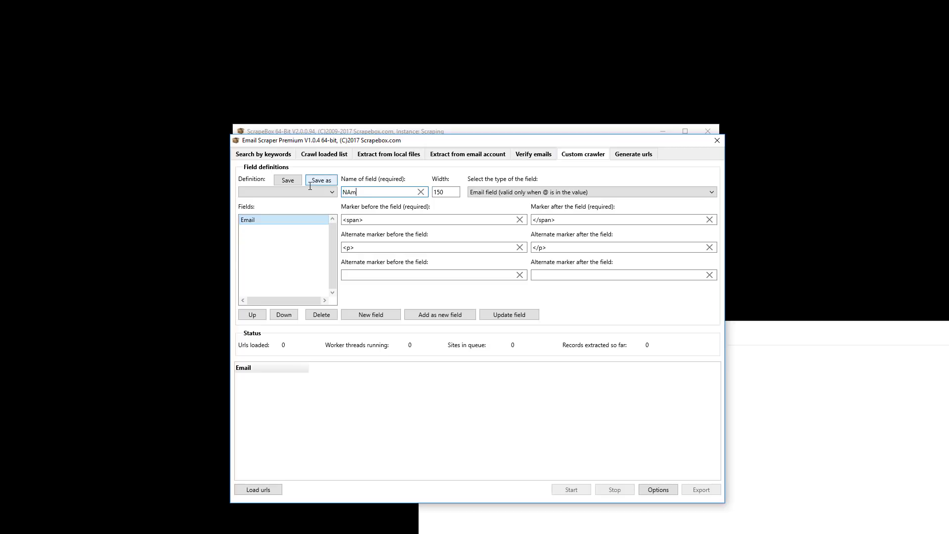
{"action": "key", "text": "BackSpace"}
{"action": "key", "text": "BackSpace"}
{"action": "key", "text": "BackSpace"}
{"action": "type", "text": "ame"}
{"action": "key", "text": "BackSpace"}
{"action": "type", "text": "e"}
- Set the required markers before and after the field to <name> and </name>
{"action": "double_click", "coordinate": [360, 220]}
{"action": "type", "text": "name"}
{"action": "left_click", "coordinate": [553, 220]}
{"action": "key", "text": "BackSpace"}
{"action": "key", "text": "BackSpace"}
{"action": "key", "text": "BackSpace"}
{"action": "type", "text": "name"}
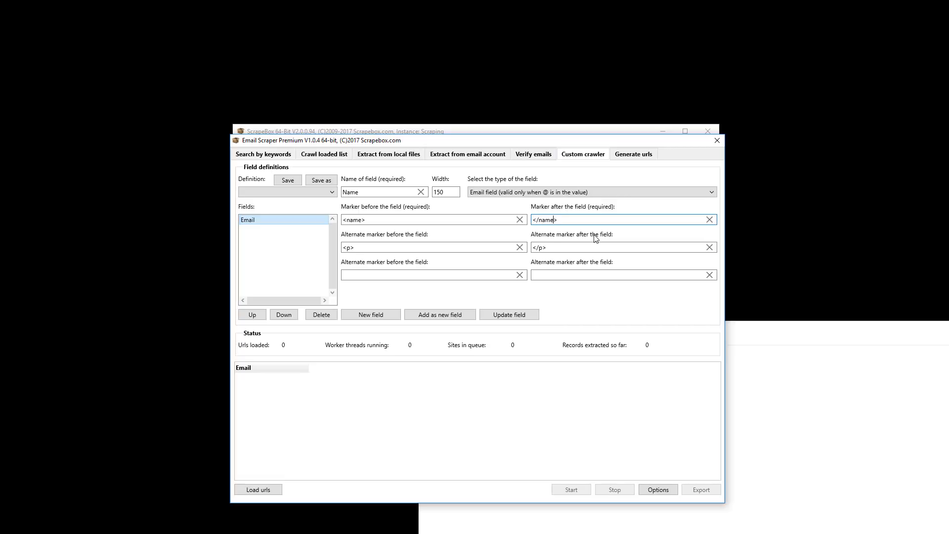
- Clear the first pair of alternate markers and set the field type to Text field (any character are valid)
{"action": "double_click", "coordinate": [548, 248]}
{"action": "key", "text": "BackSpace"}
{"action": "left_click", "coordinate": [482, 247]}
{"action": "key", "text": "shift+Home"}
{"action": "key", "text": "BackSpace"}
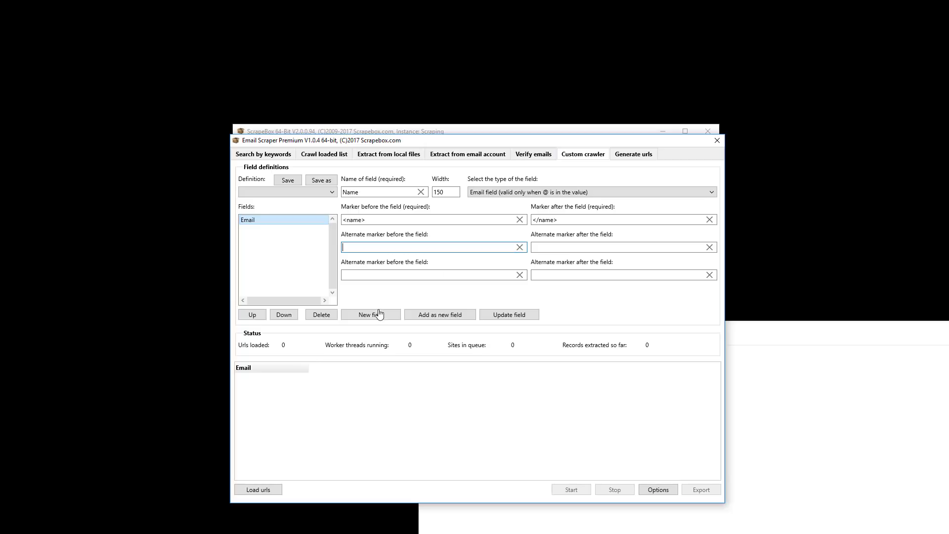
{"action": "left_click", "coordinate": [538, 193]}
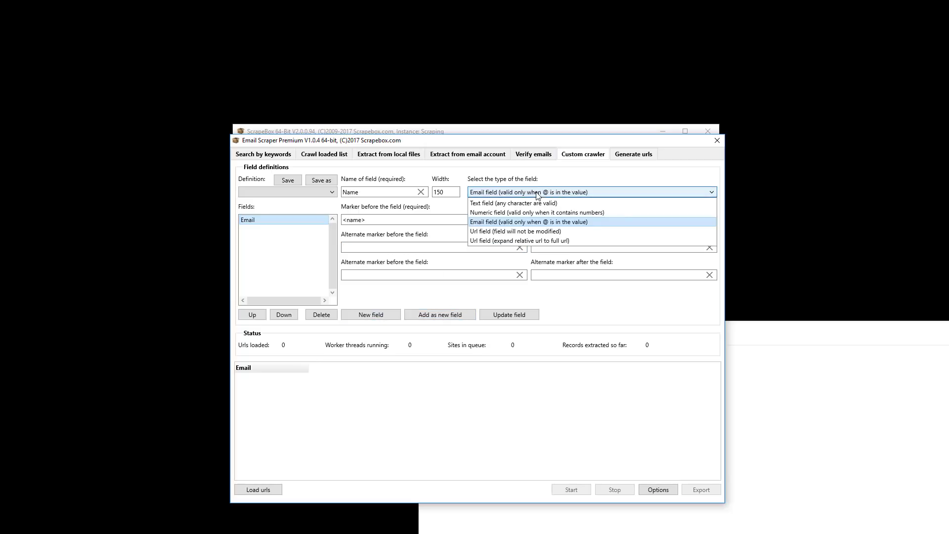
{"action": "left_click", "coordinate": [540, 203]}
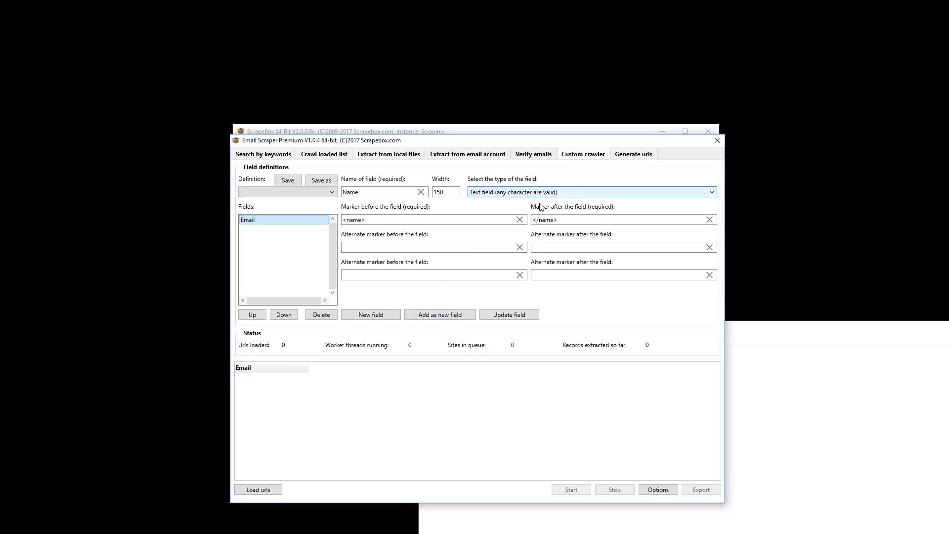
- Start a blank field definition, name it name with markers <name> and </name>, and add it to the field list
{"action": "left_click", "coordinate": [376, 317]}
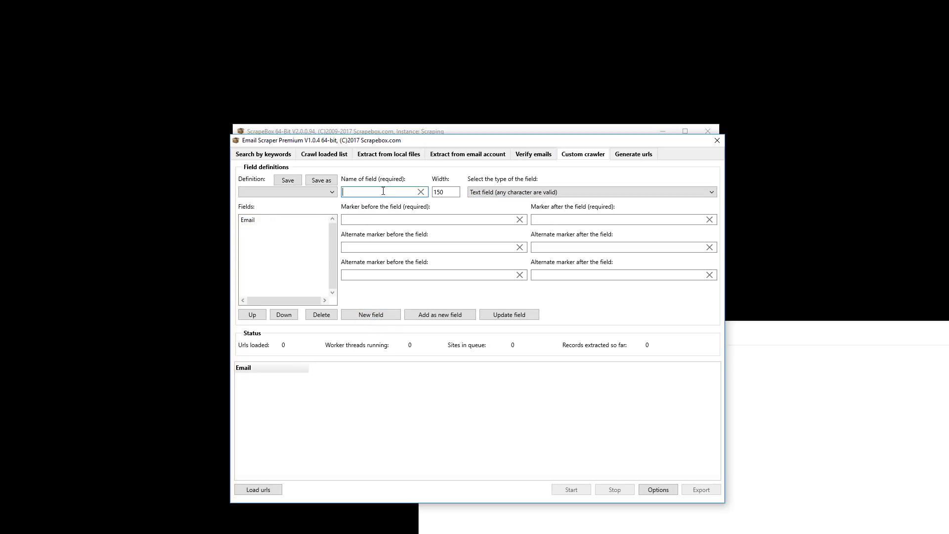
{"action": "type", "text": "name"}
{"action": "left_click", "coordinate": [366, 220]}
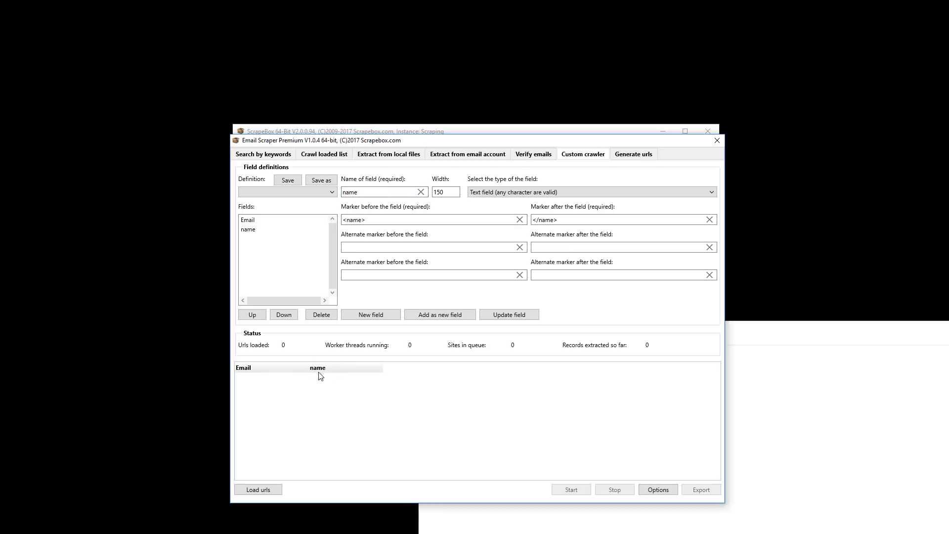
- Move the name field above Email in the field list
{"action": "left_click", "coordinate": [250, 231]}
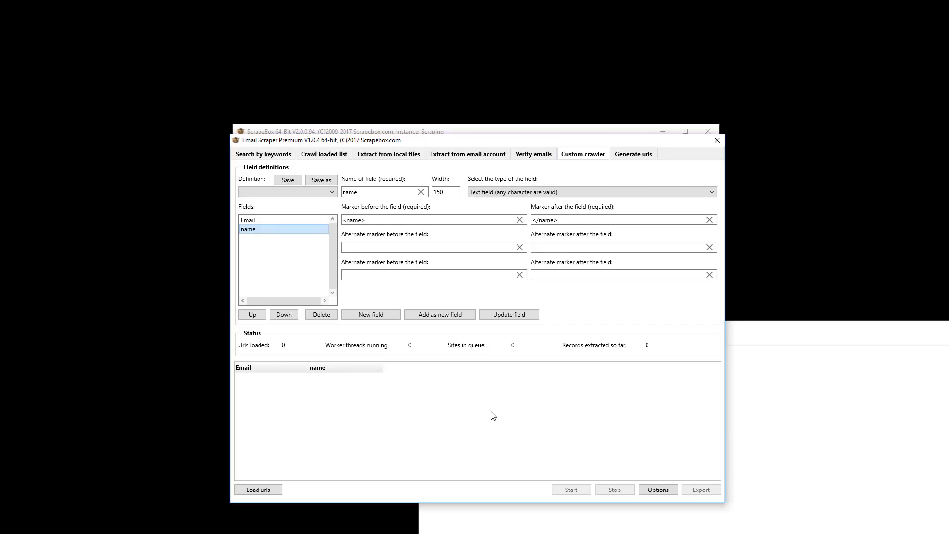
{"action": "left_click", "coordinate": [251, 313]}
{"action": "left_click", "coordinate": [283, 315]}
{"action": "left_click", "coordinate": [252, 314]}
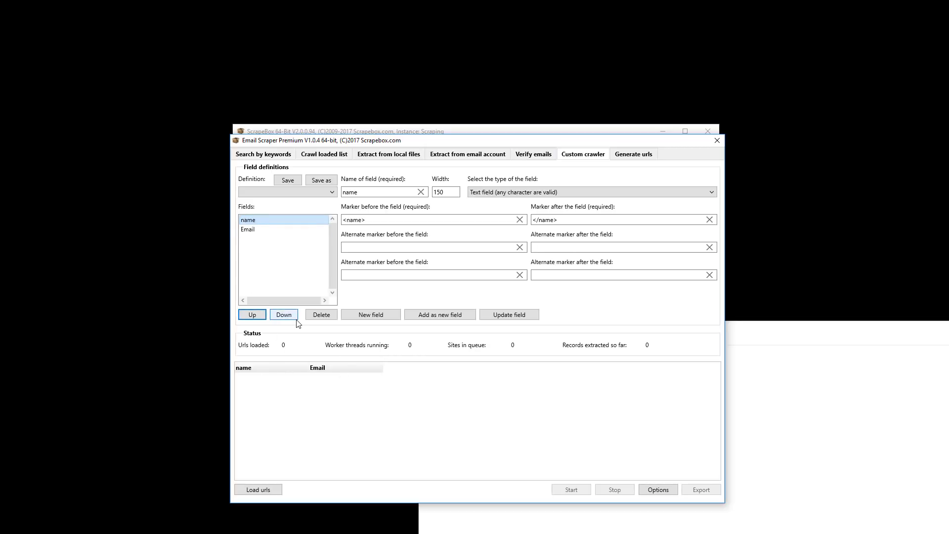
- Capitalize the selected field's name to Name and update the field
{"action": "left_click", "coordinate": [345, 193]}
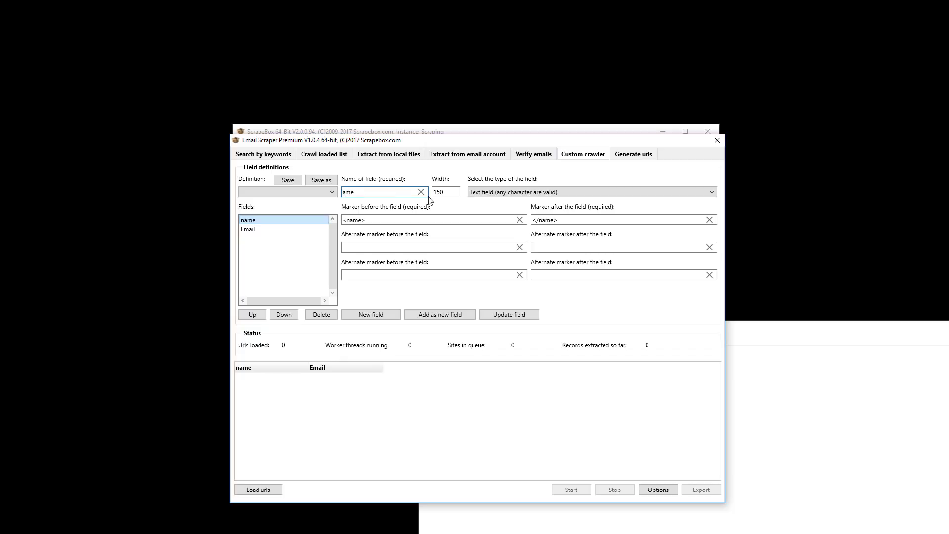
{"action": "type", "text": "N"}
{"action": "left_click", "coordinate": [498, 316]}
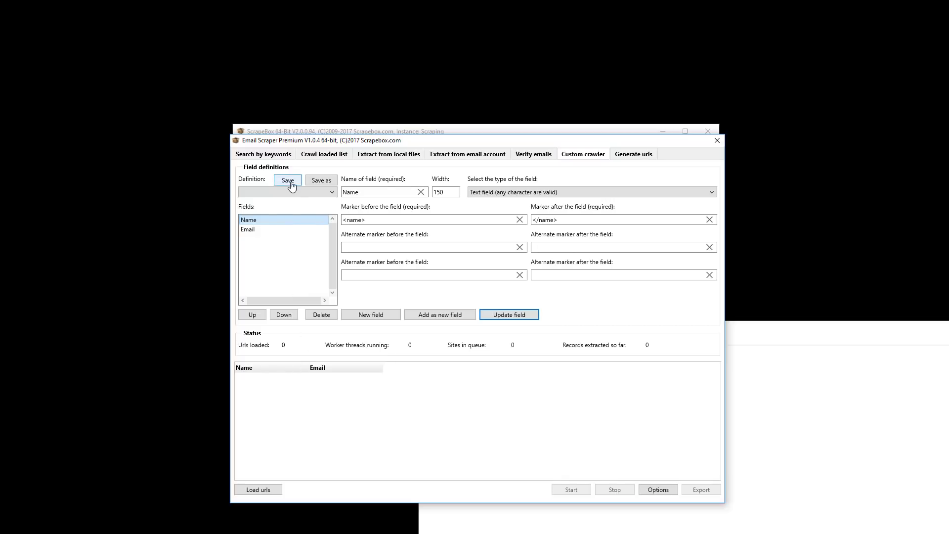
- Enter Phone as the field name, with <name1> and </name1> as the required markers before and after it
{"action": "left_click", "coordinate": [333, 194]}
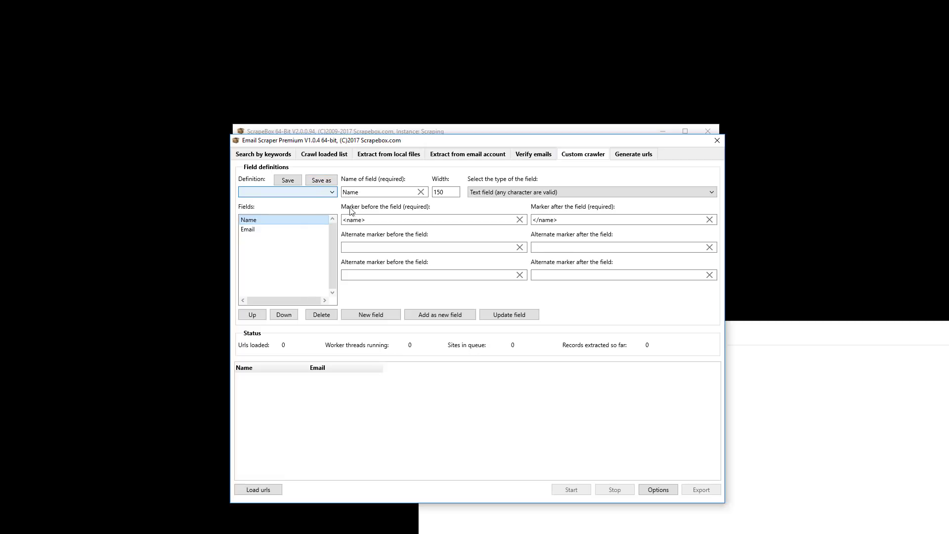
{"action": "key", "text": "Tab"}
{"action": "type", "text": "Phone"}
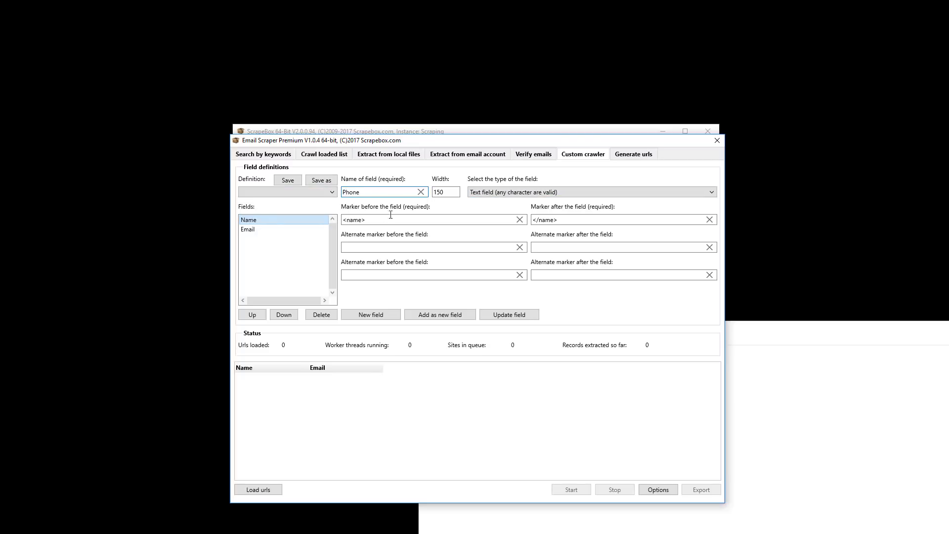
{"action": "left_click", "coordinate": [365, 221]}
{"action": "type", "text": "1"}
{"action": "left_click", "coordinate": [554, 220]}
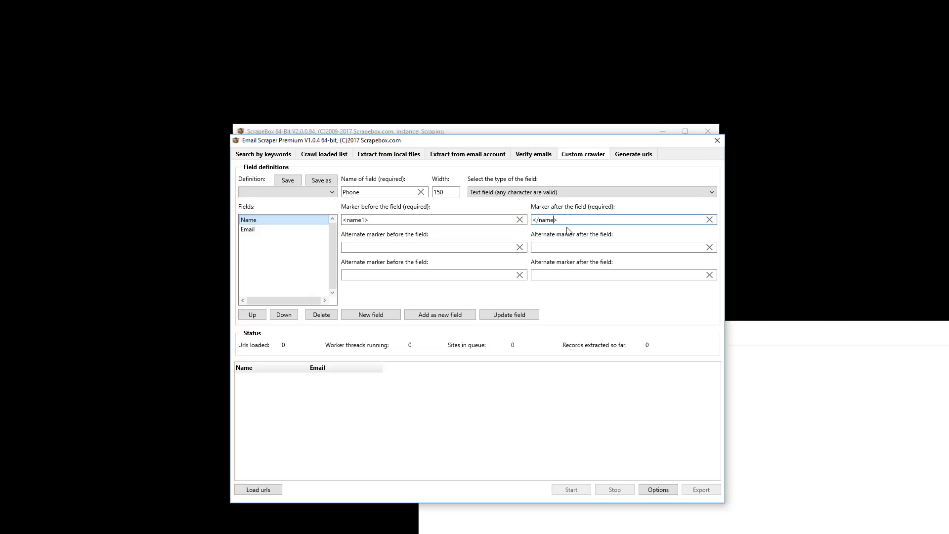
- Set the Phone type to Numeric field (valid only when it contains numbers) and add it as a new field
{"action": "left_click", "coordinate": [535, 192]}
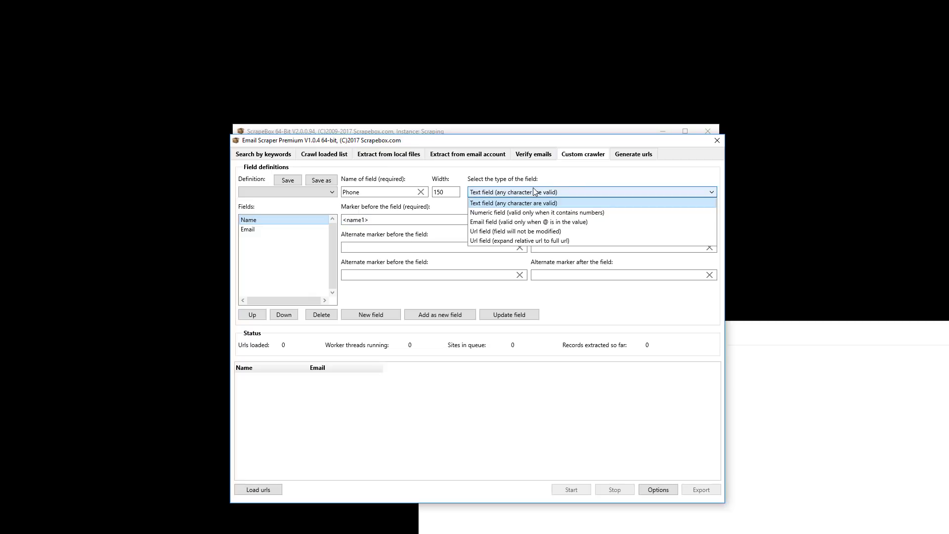
{"action": "left_click", "coordinate": [551, 214]}
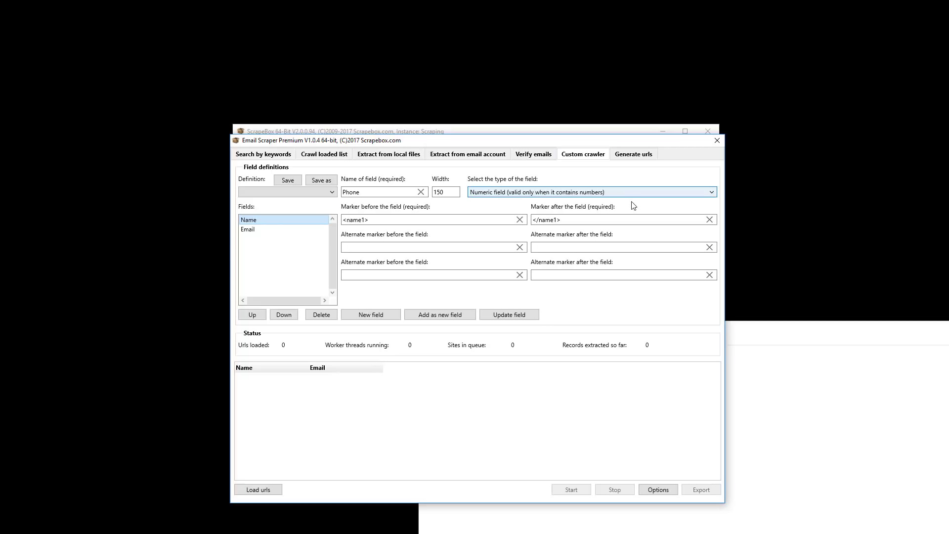
{"action": "left_click", "coordinate": [457, 315]}
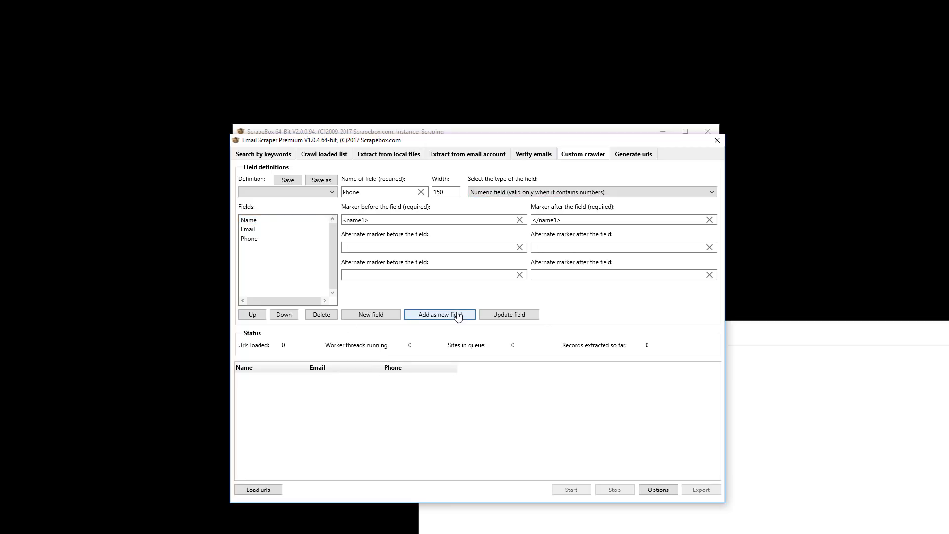
- Enter Website as the field name and set its type to Url field (field will not be modified)
{"action": "left_click", "coordinate": [375, 191]}
{"action": "double_click", "coordinate": [376, 190]}
{"action": "type", "text": "DWebsite"}
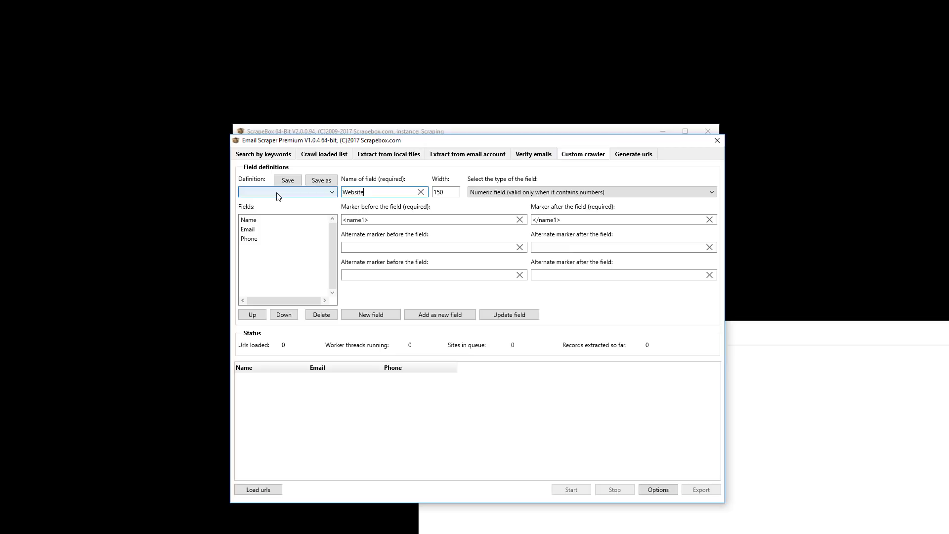
{"action": "left_click", "coordinate": [504, 193]}
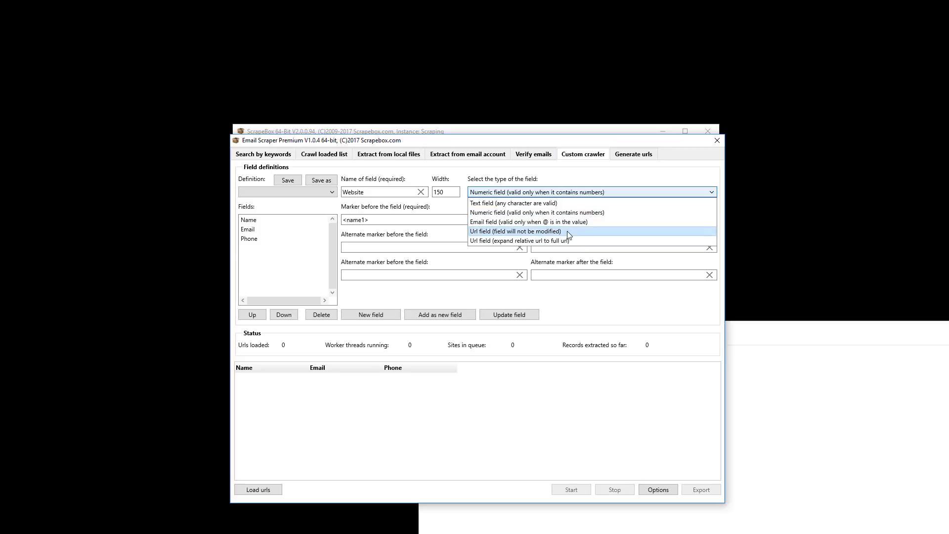
{"action": "left_click", "coordinate": [534, 234]}
{"action": "left_click", "coordinate": [828, 413]}
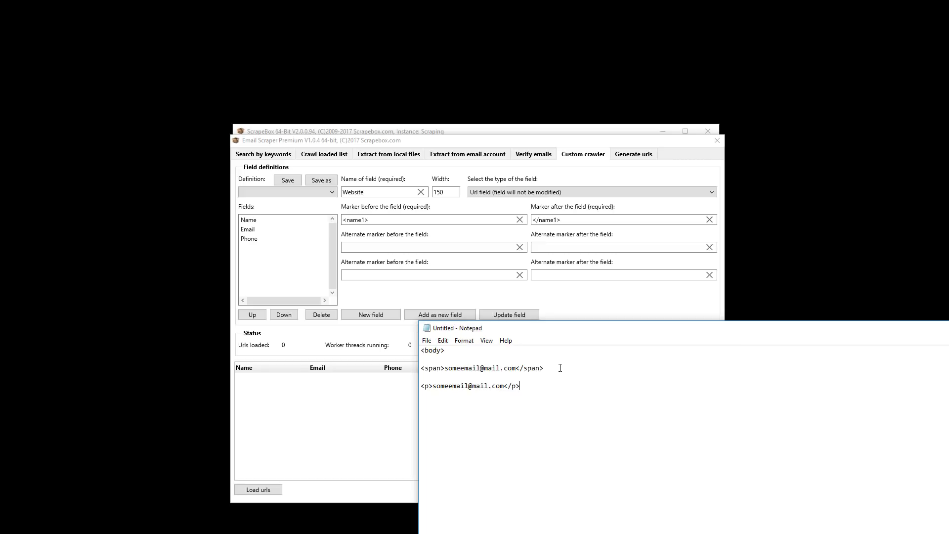
{"action": "left_click_drag", "start_coordinate": [557, 368], "coordinate": [285, 370]}
{"action": "type", "text": "http://www.cars.com"}
{"action": "left_click_drag", "start_coordinate": [498, 369], "coordinate": [437, 369]}
{"action": "left_click", "coordinate": [461, 369]}
{"action": "double_click", "coordinate": [460, 369]}
{"action": "left_click", "coordinate": [461, 369]}
{"action": "type", "text": "contact"}
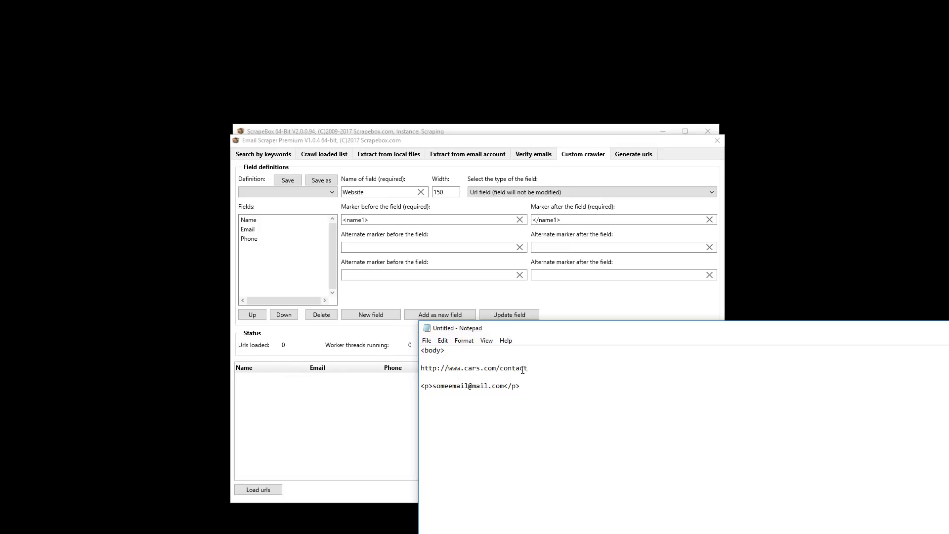
- Highlight the full sample URL in Notepad as the unmodified value and return to the custom crawler
{"action": "double_click", "coordinate": [546, 368]}
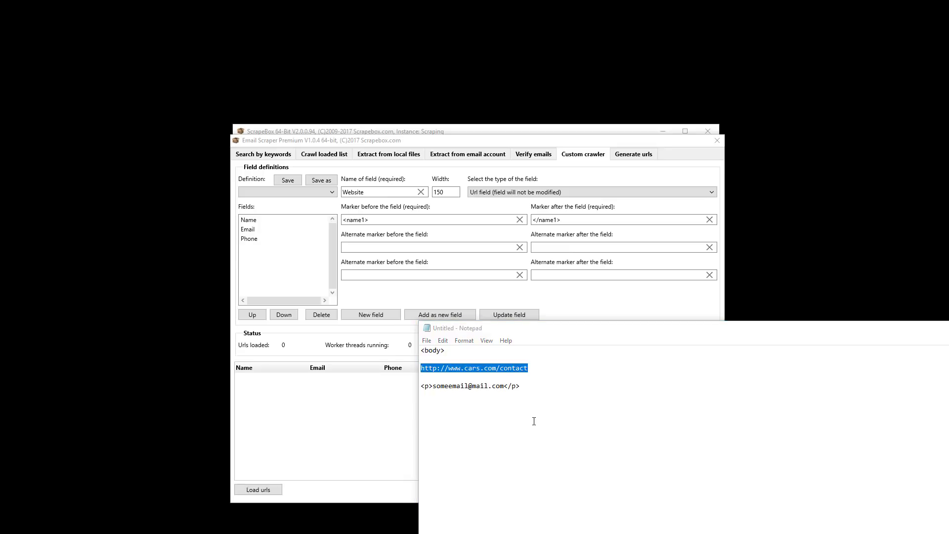
{"action": "right_click", "coordinate": [503, 366]}
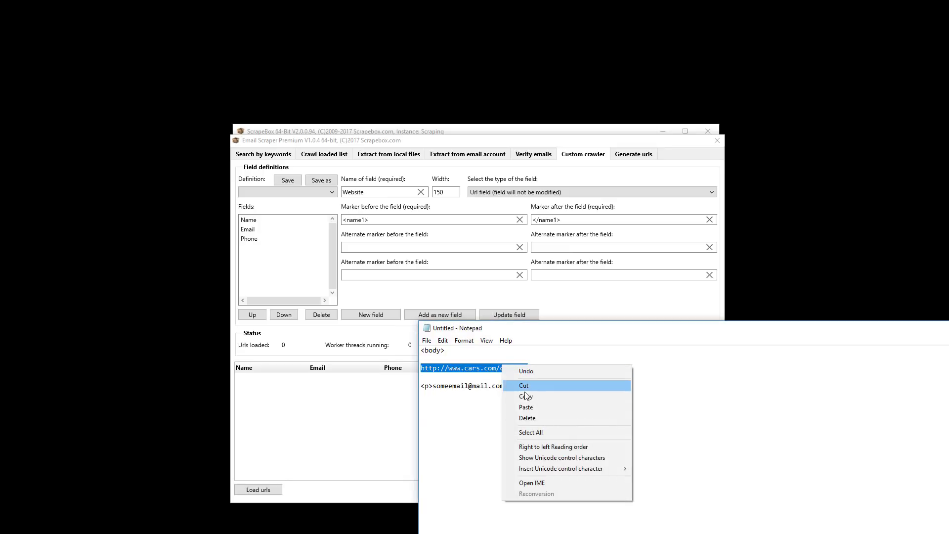
{"action": "left_click", "coordinate": [618, 352]}
{"action": "left_click_drag", "start_coordinate": [547, 369], "coordinate": [391, 372]}
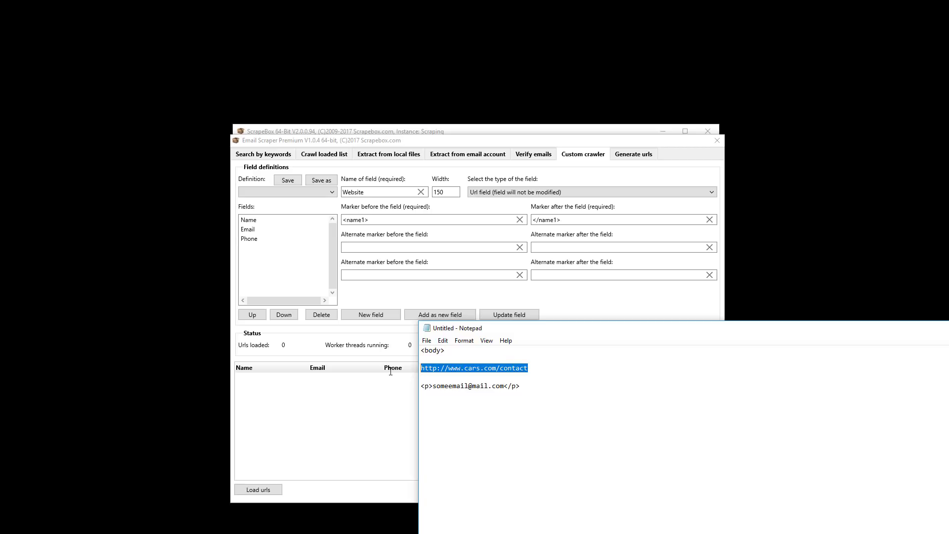
{"action": "right_click", "coordinate": [478, 366]}
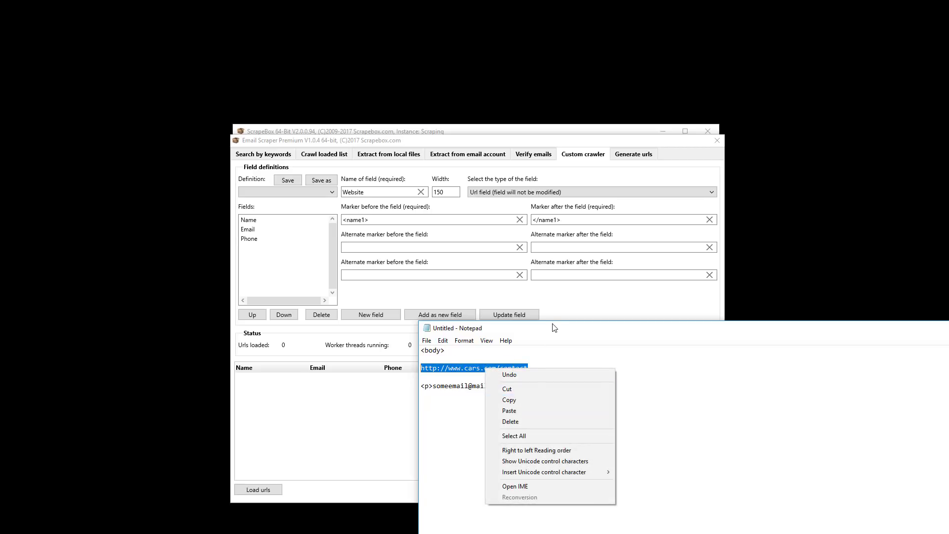
{"action": "left_click", "coordinate": [563, 303]}
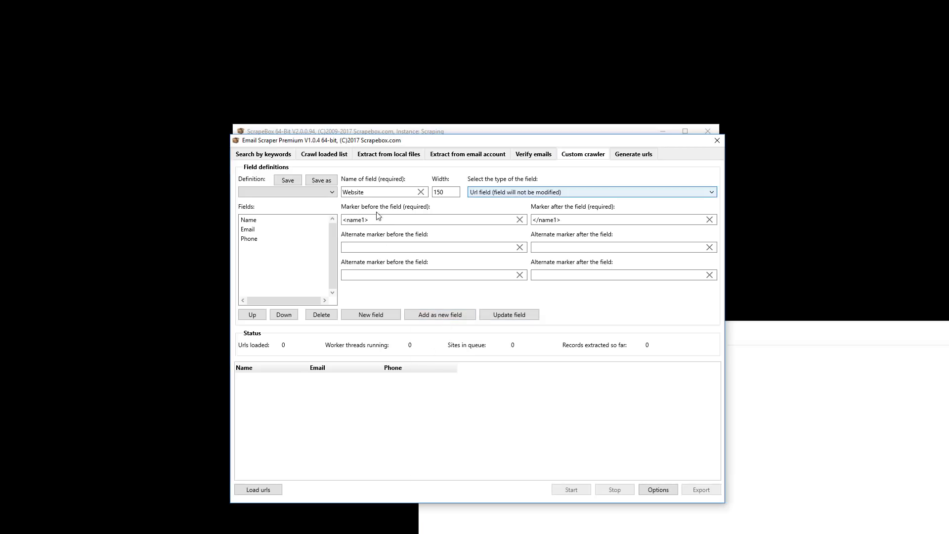
- Set the Website markers to <name21> before and </nam2e1> after, and add Website as a new field
{"action": "left_click", "coordinate": [363, 219]}
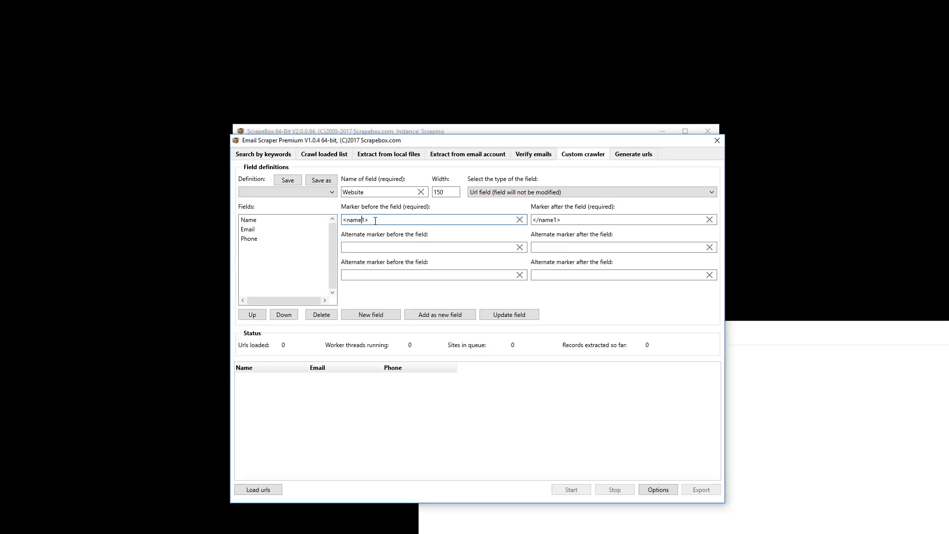
{"action": "type", "text": "2"}
{"action": "left_click", "coordinate": [550, 219]}
{"action": "type", "text": "2"}
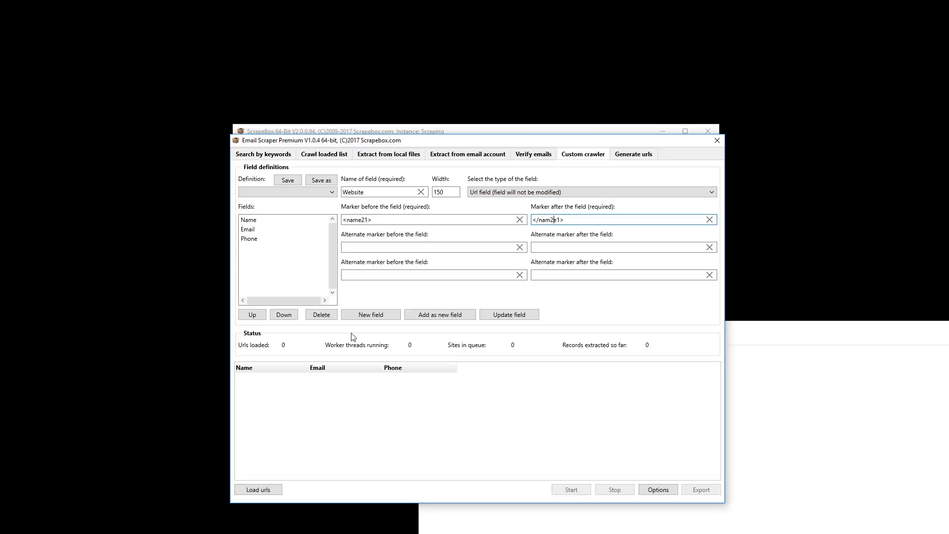
{"action": "left_click", "coordinate": [445, 315]}
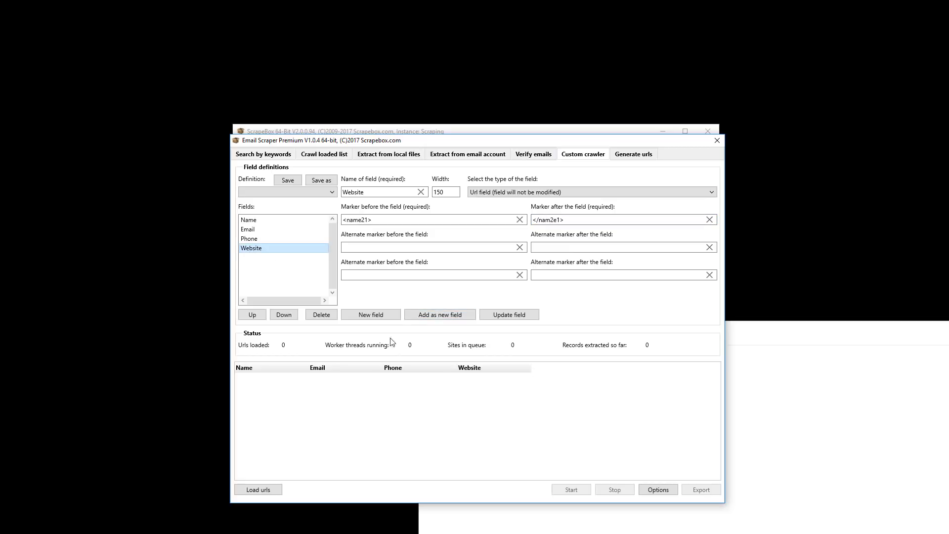
- Highlight the sample URL in Notepad and set the Website type to Url field (expand relative url to full url)
{"action": "key", "text": "alt+Tab"}
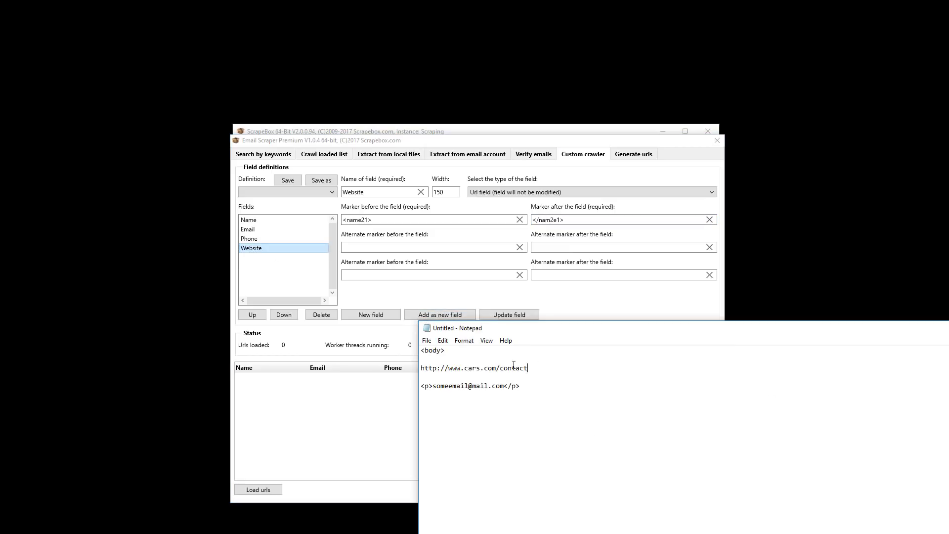
{"action": "left_click_drag", "start_coordinate": [534, 367], "coordinate": [396, 367]}
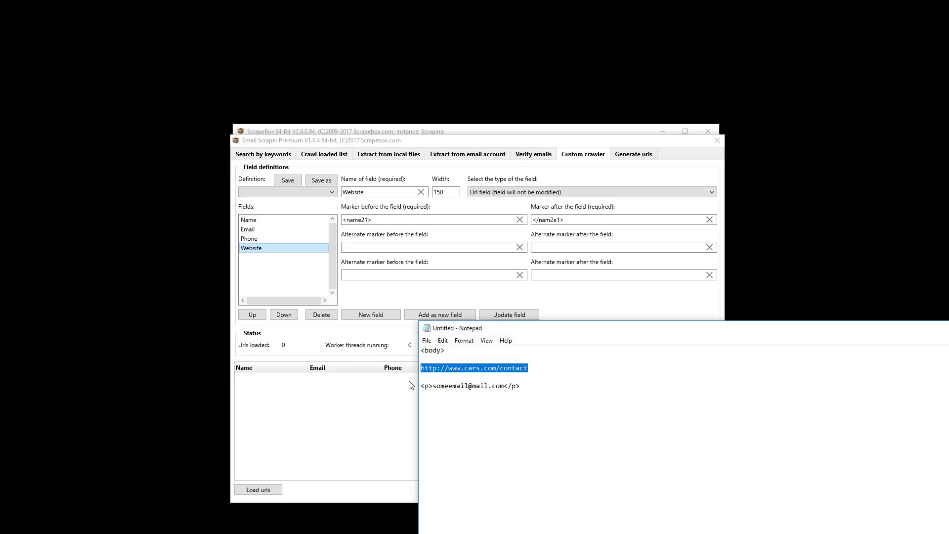
{"action": "left_click", "coordinate": [569, 192]}
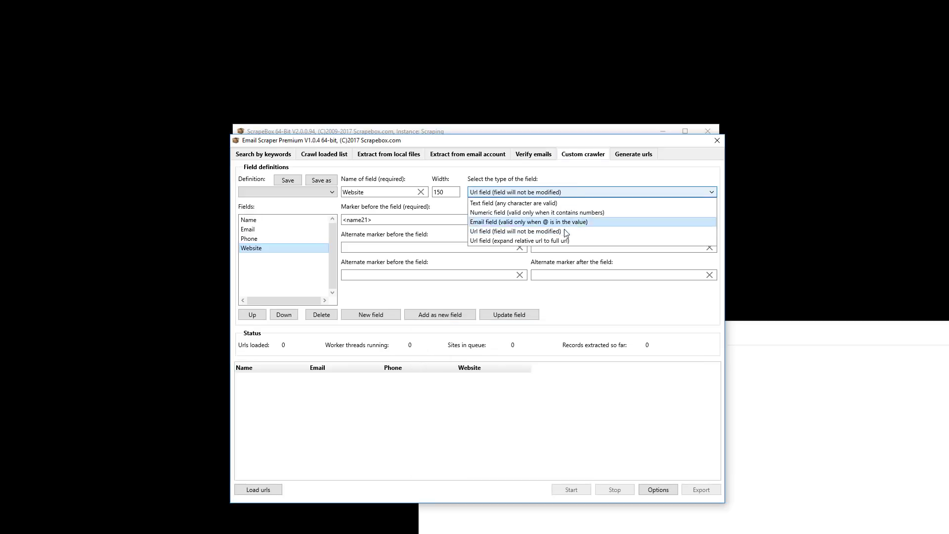
{"action": "left_click", "coordinate": [563, 241]}
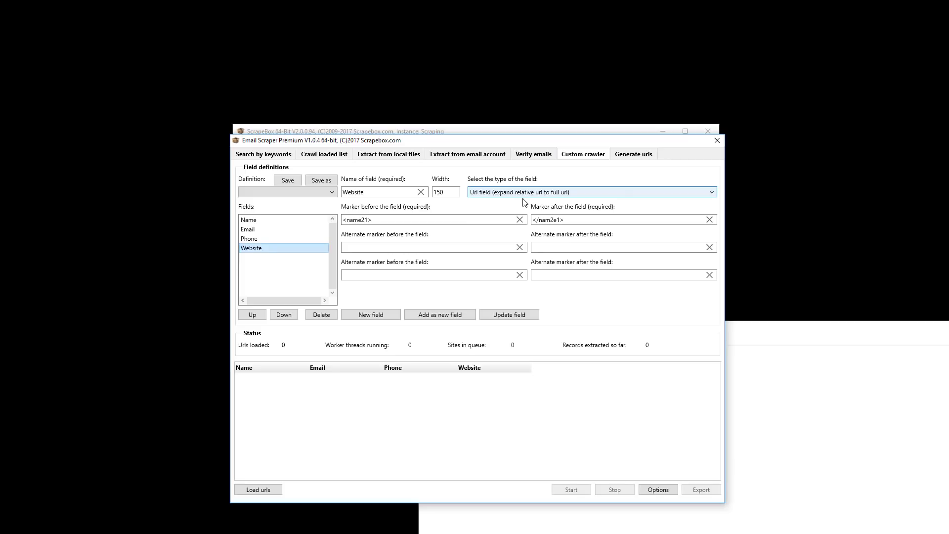
{"action": "left_click", "coordinate": [726, 406]}
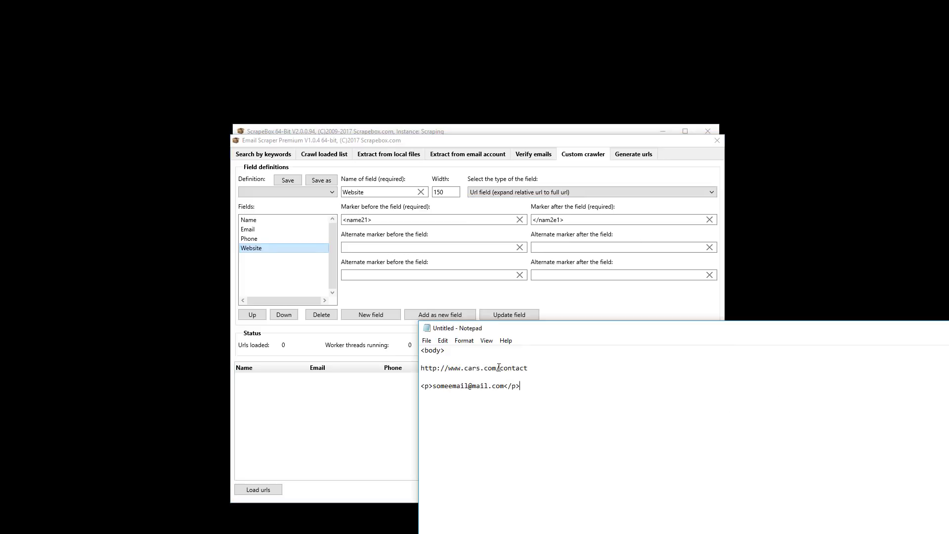
{"action": "left_click_drag", "start_coordinate": [497, 368], "coordinate": [361, 365]}
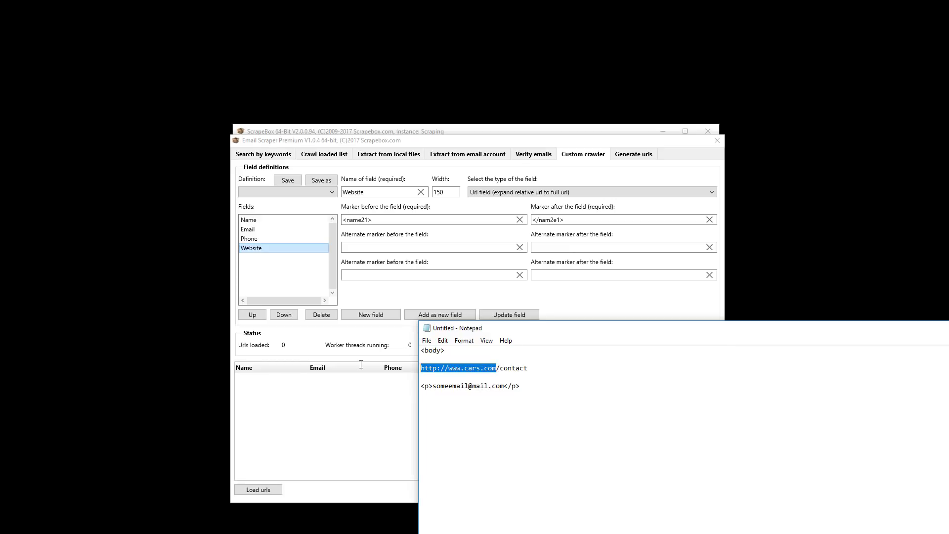
{"action": "left_click", "coordinate": [487, 352]}
{"action": "key", "text": "Return"}
{"action": "key", "text": "Return"}
{"action": "type", "text": "<a "}
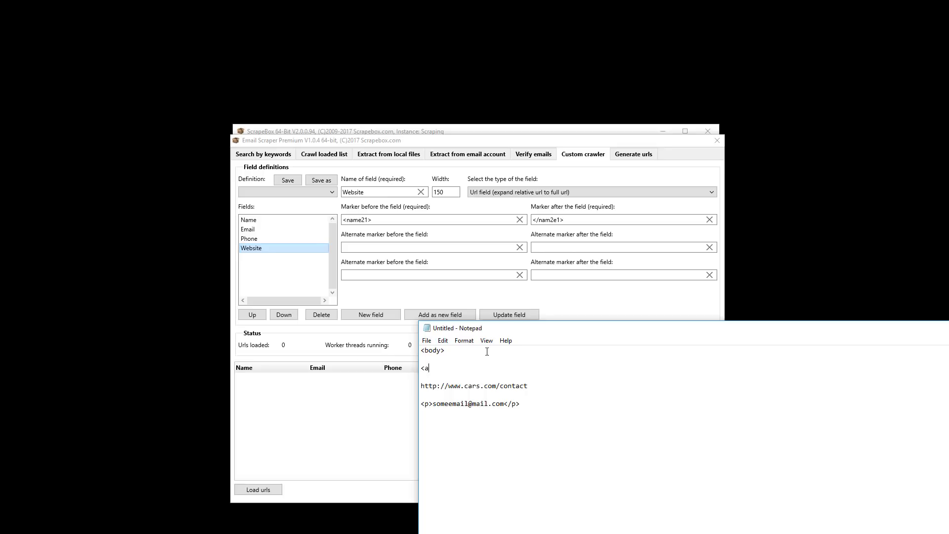
{"action": "type", "text": "href=\""}
{"action": "left_click", "coordinate": [412, 386]}
{"action": "left_click", "coordinate": [751, 402]}
{"action": "left_click_drag", "start_coordinate": [528, 386], "coordinate": [415, 387]}
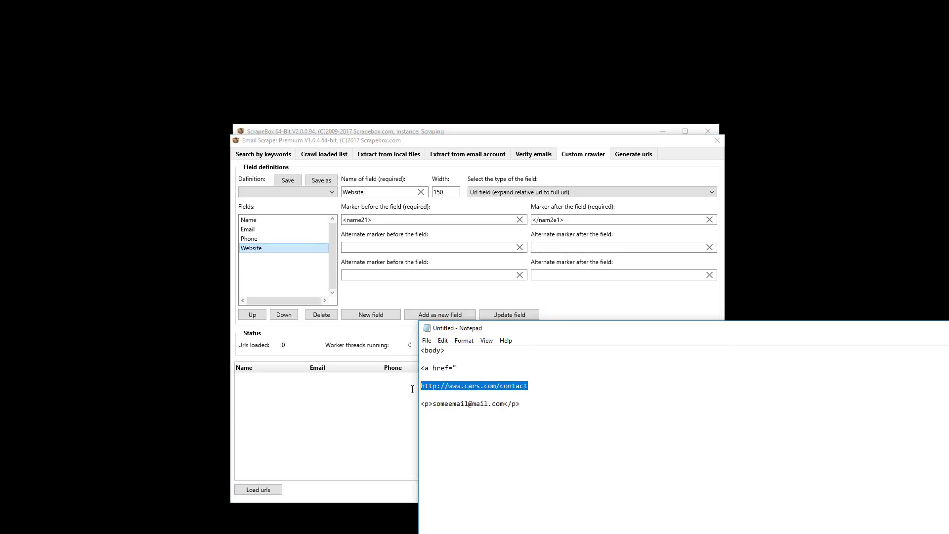
{"action": "left_click", "coordinate": [487, 369]}
{"action": "key", "text": "ctrl+v"}
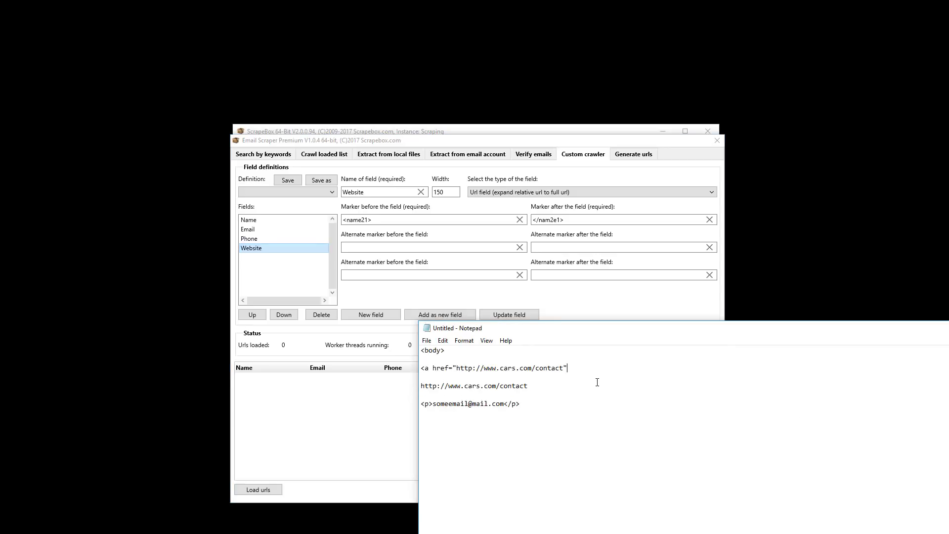
- Complete the Notepad link with the text "some anchor text" and a closing </a> tag
{"action": "type", "text": "\">some anchor"}
{"action": "type", "text": " text"}
{"action": "type", "text": "</a"}
{"action": "key", "text": "BackSpace"}
{"action": "type", "text": "/a"}
- Set the Website type to Url field (field will not be modified) and shorten the Notepad link's href to /contact
{"action": "left_click", "coordinate": [556, 194]}
{"action": "left_click", "coordinate": [505, 232]}
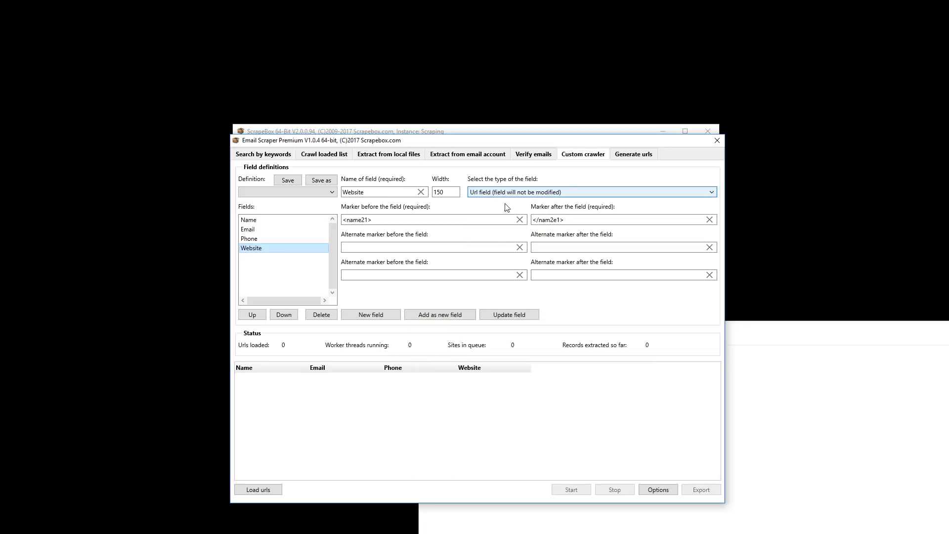
{"action": "left_click", "coordinate": [787, 376]}
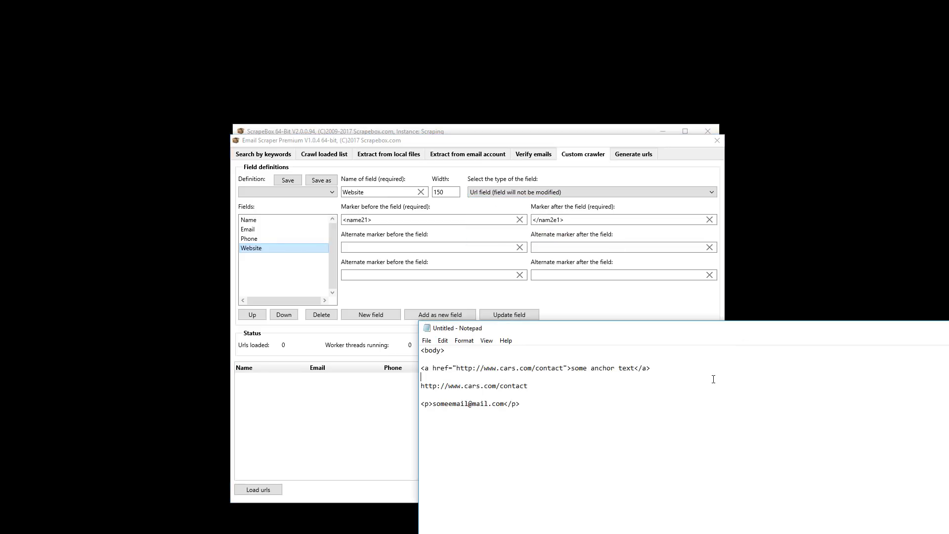
{"action": "left_click_drag", "start_coordinate": [536, 368], "coordinate": [458, 370]}
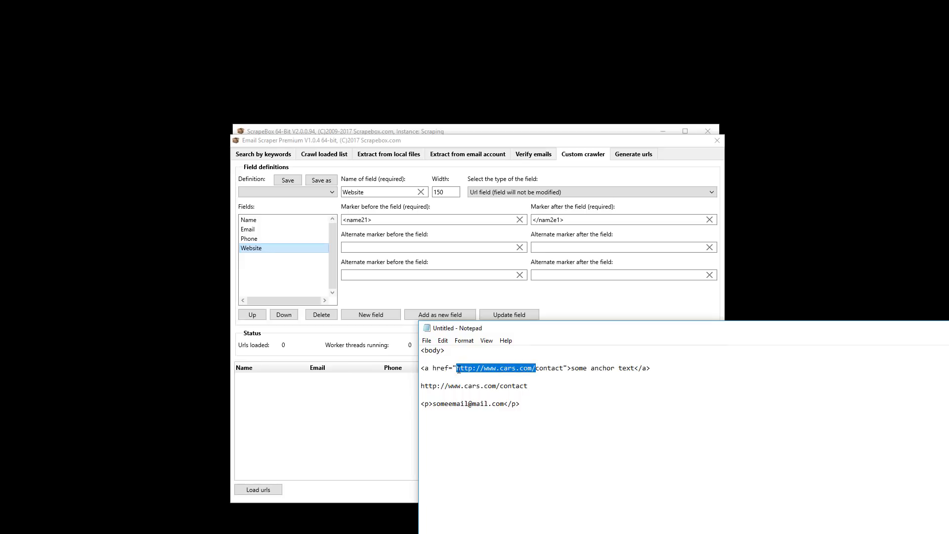
{"action": "key", "text": "Delete"}
{"action": "type", "text": "/"}
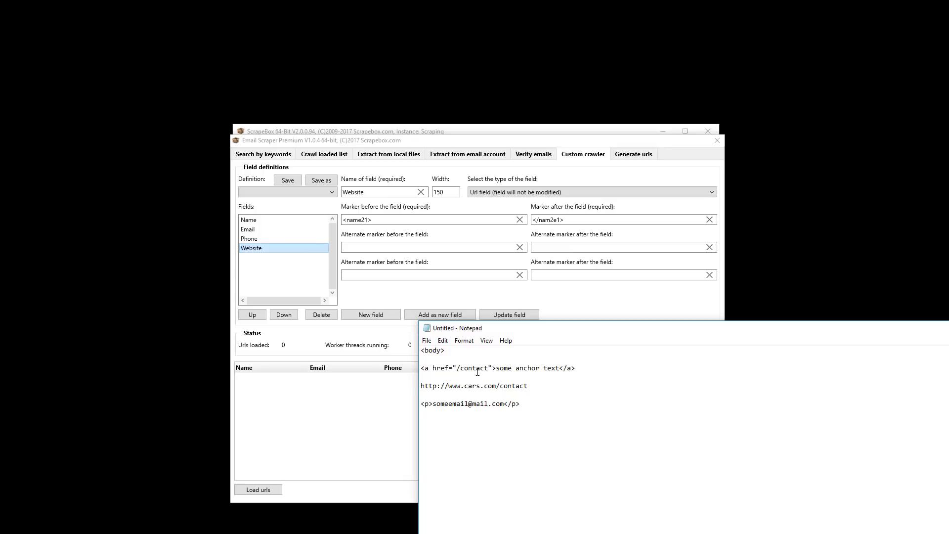
{"action": "left_click_drag", "start_coordinate": [489, 369], "coordinate": [456, 370]}
{"action": "left_click", "coordinate": [346, 413]}
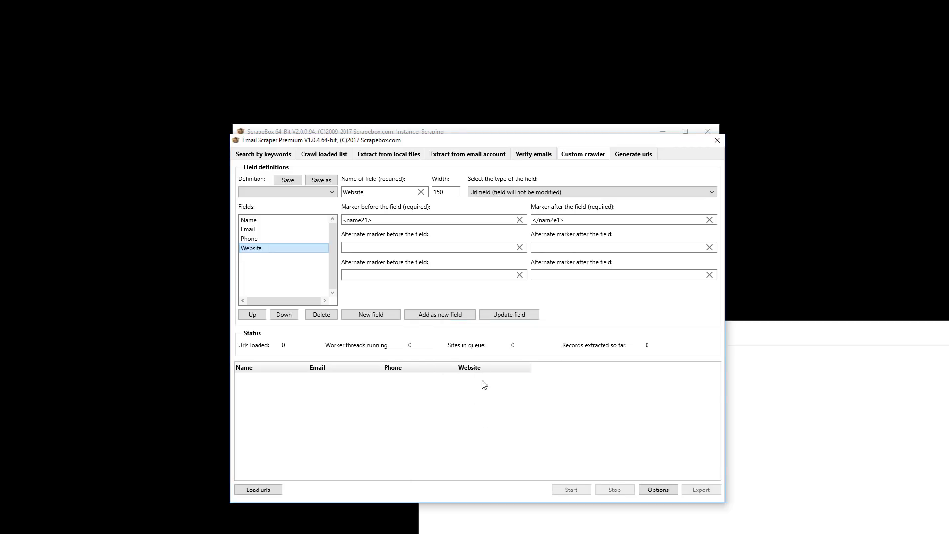
{"action": "left_click", "coordinate": [758, 386]}
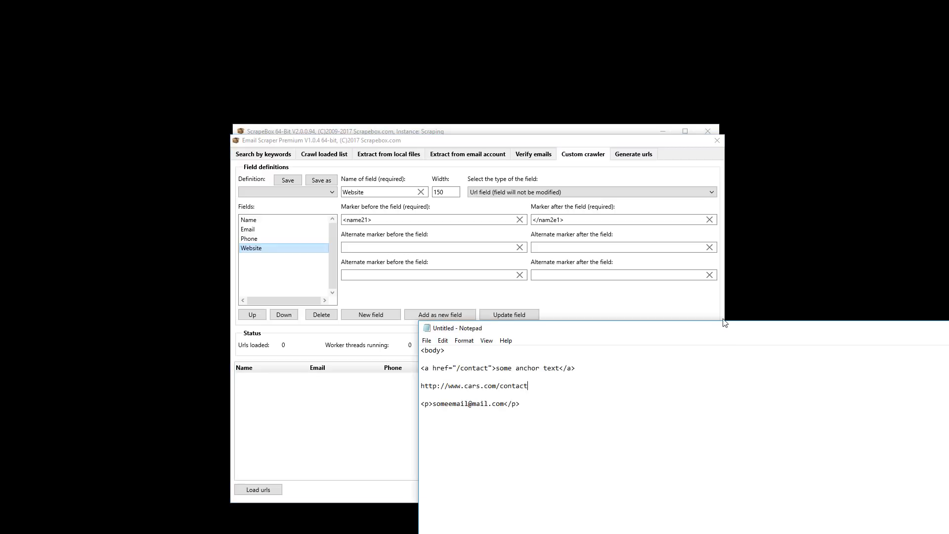
{"action": "left_click", "coordinate": [564, 192]}
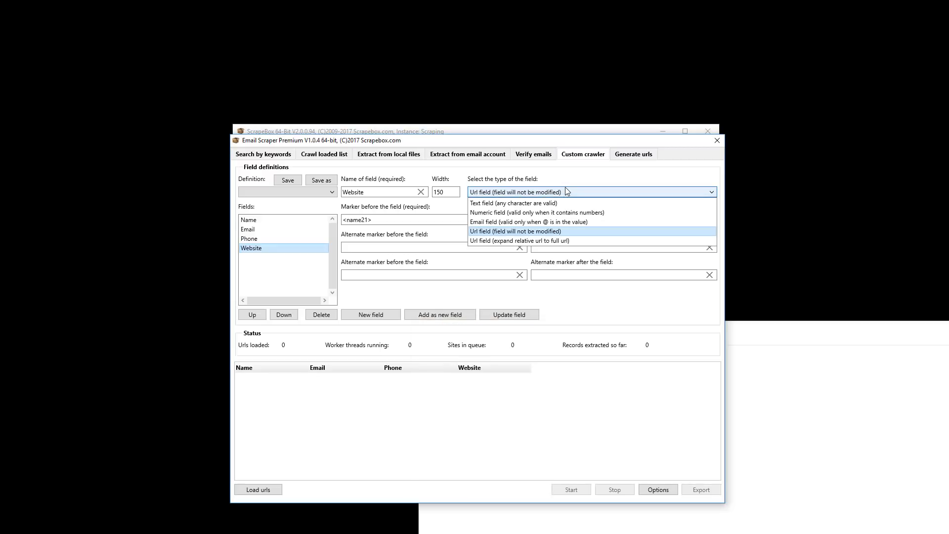
{"action": "left_click", "coordinate": [562, 240]}
{"action": "left_click", "coordinate": [816, 437]}
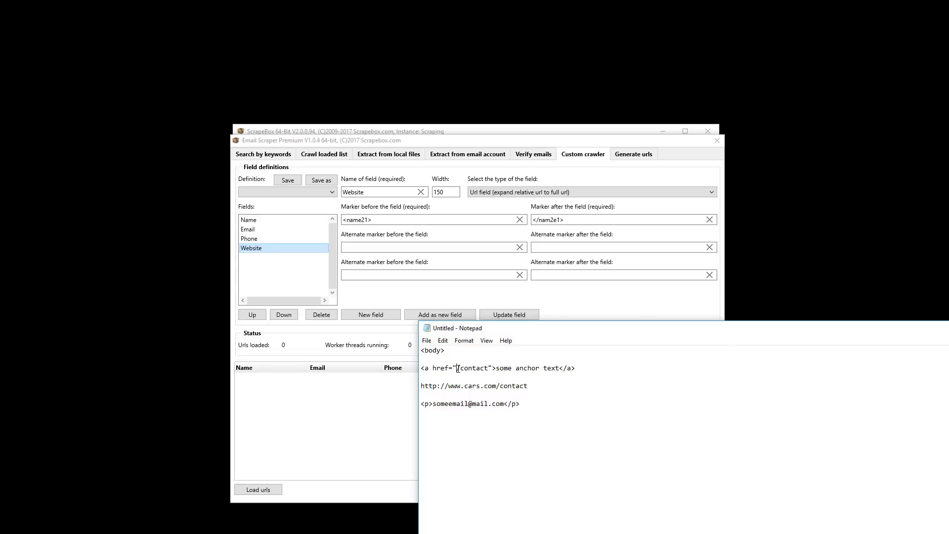
{"action": "type", "text": "http://"}
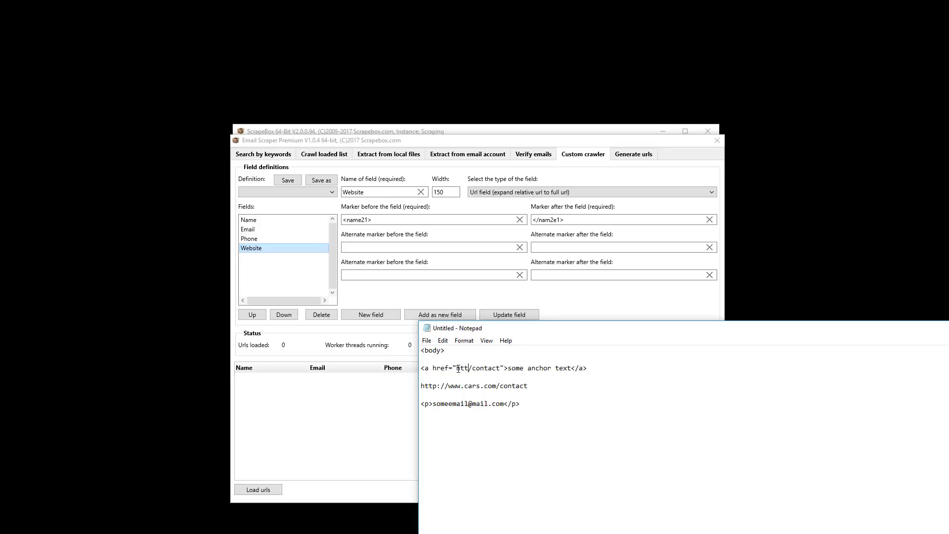
{"action": "type", "text": "www.c"}
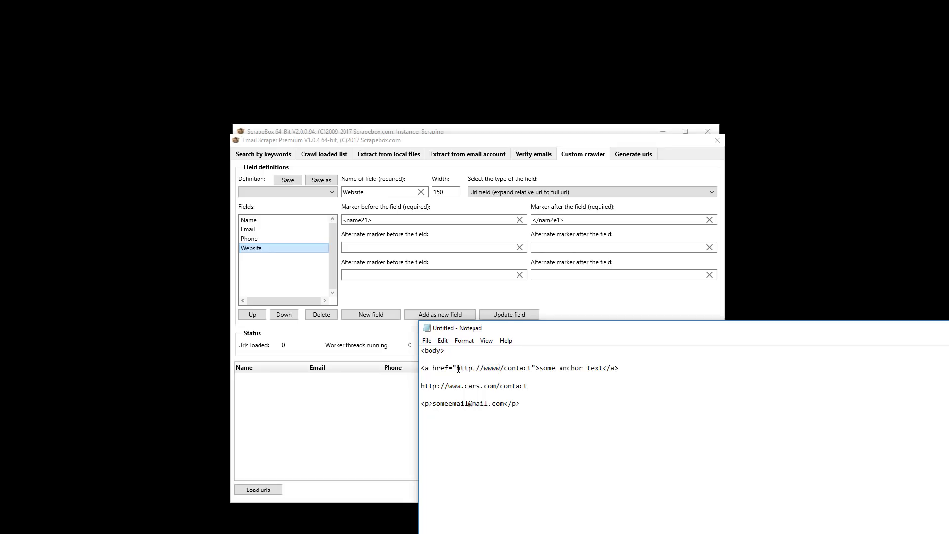
{"action": "type", "text": "ars.com"}
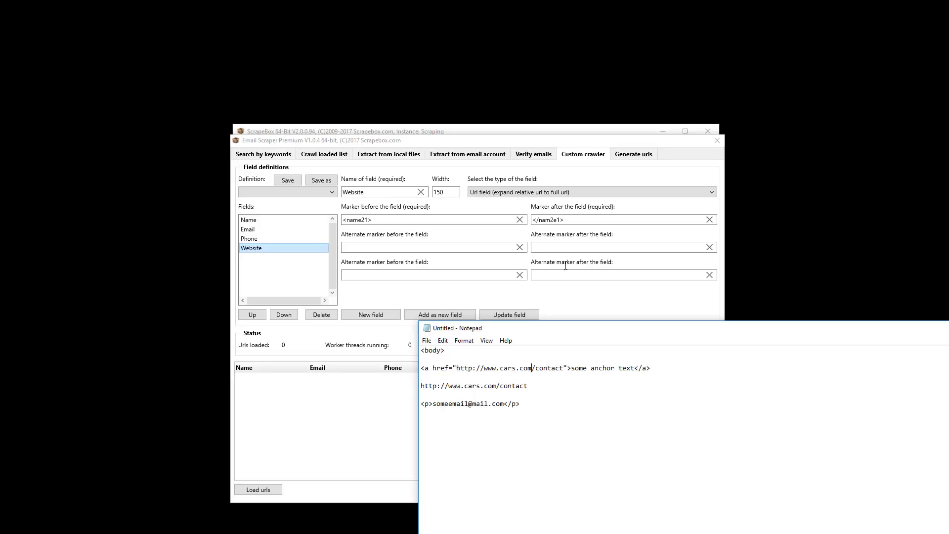
{"action": "left_click_drag", "start_coordinate": [562, 370], "coordinate": [456, 369]}
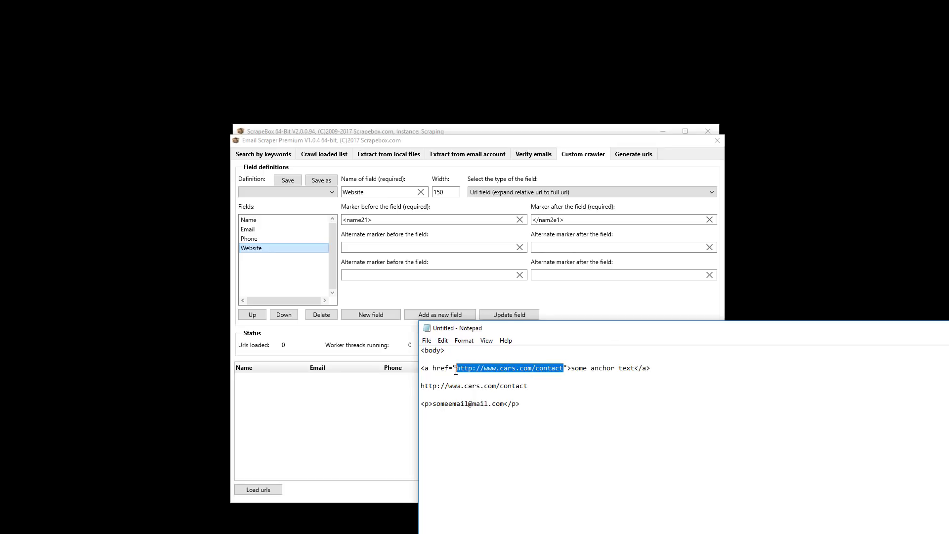
{"action": "left_click", "coordinate": [373, 417]}
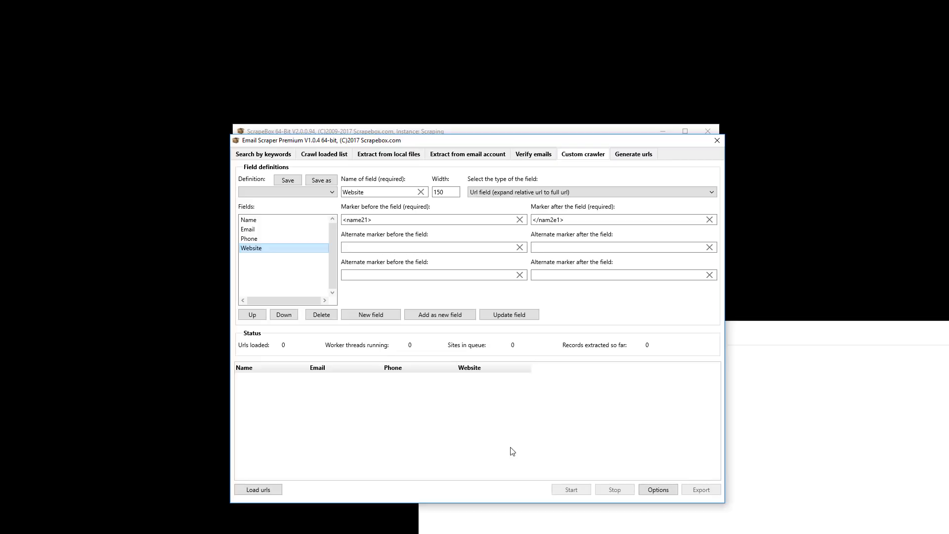
- Review the custom crawler options, including the choices for how many levels deep to search for records, and leave them unchanged
{"action": "left_click", "coordinate": [659, 489]}
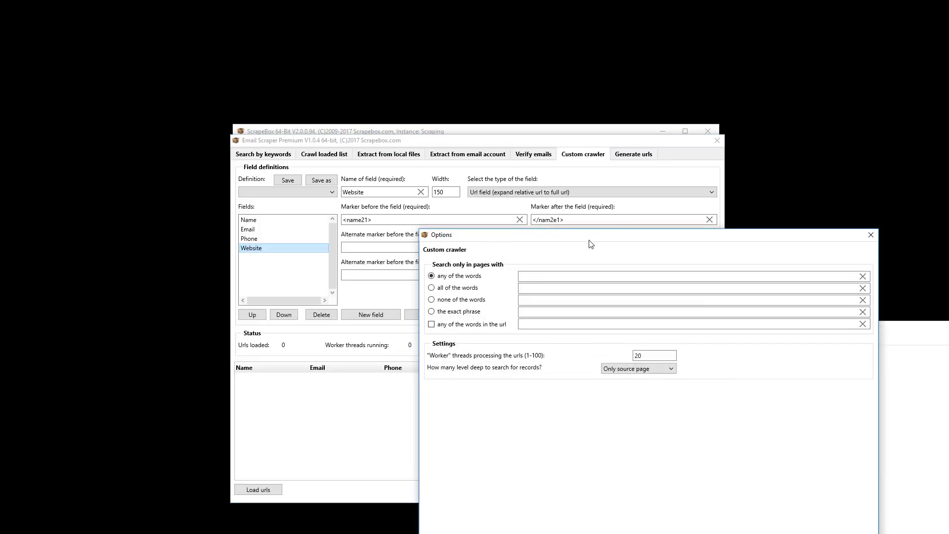
{"action": "left_click", "coordinate": [691, 532]}
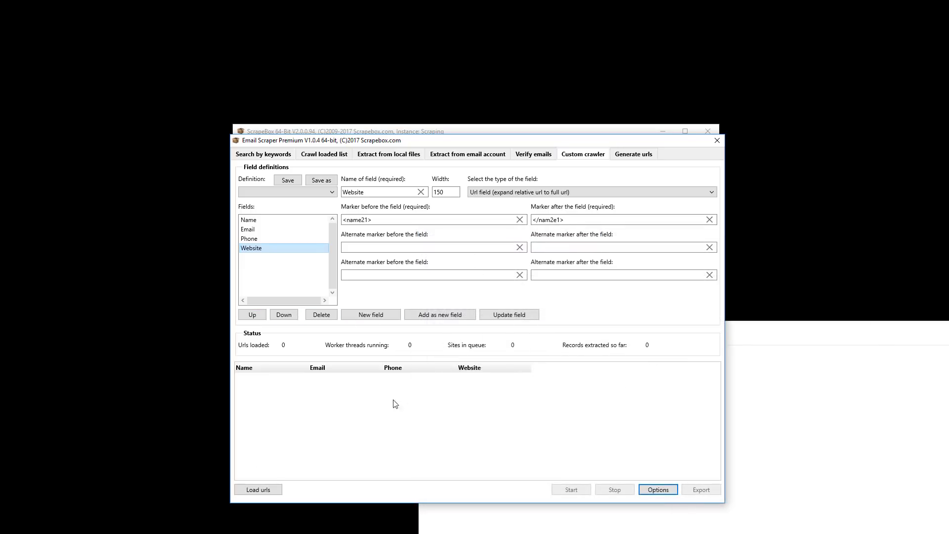
{"action": "left_click", "coordinate": [659, 490]}
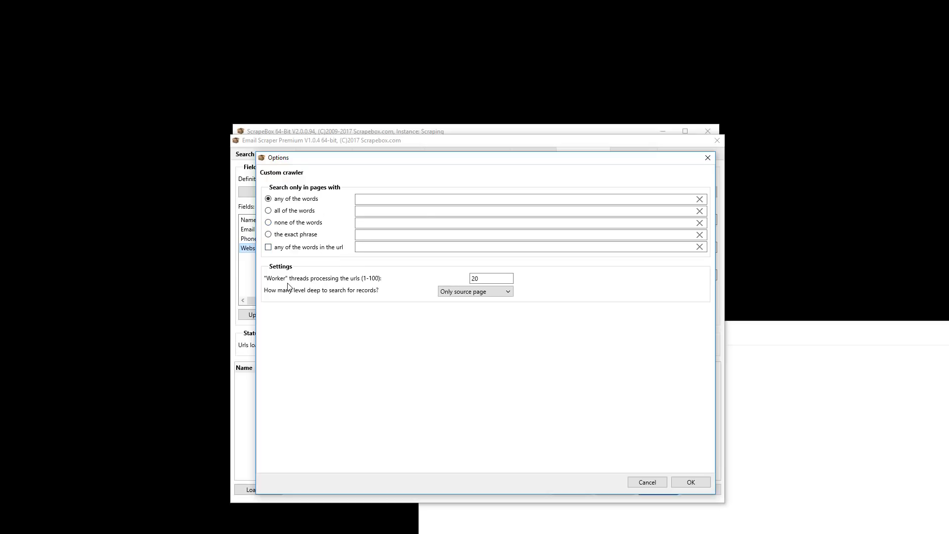
{"action": "left_click", "coordinate": [483, 291]}
{"action": "scroll", "coordinate": [484, 353], "scroll_direction": "down", "scroll_amount": 1}
{"action": "scroll", "coordinate": [483, 353], "scroll_direction": "up", "scroll_amount": 1}
{"action": "scroll", "coordinate": [483, 354], "scroll_direction": "down", "scroll_amount": 1}
{"action": "left_click", "coordinate": [404, 335]}
{"action": "left_click", "coordinate": [647, 482]}
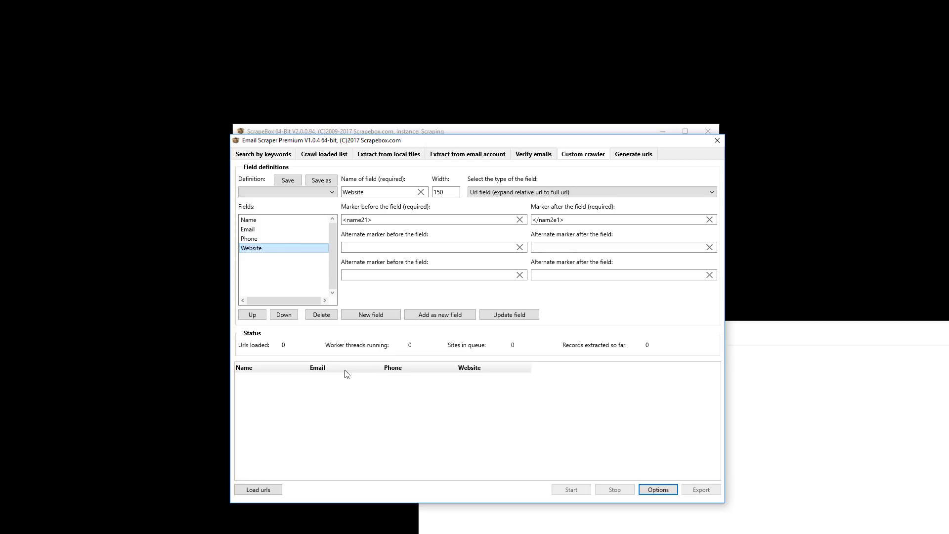
- Switch to the main ScrapeBox window and locate the Custom Data Grabber among the Grab / Check functions
{"action": "left_click_drag", "start_coordinate": [460, 142], "coordinate": [460, 219]}
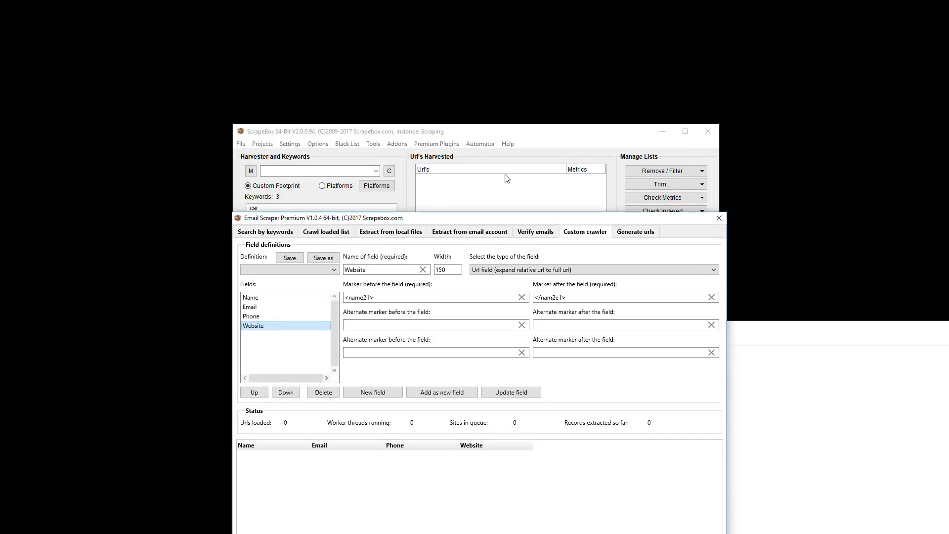
{"action": "left_click", "coordinate": [636, 205]}
{"action": "left_click", "coordinate": [662, 229]}
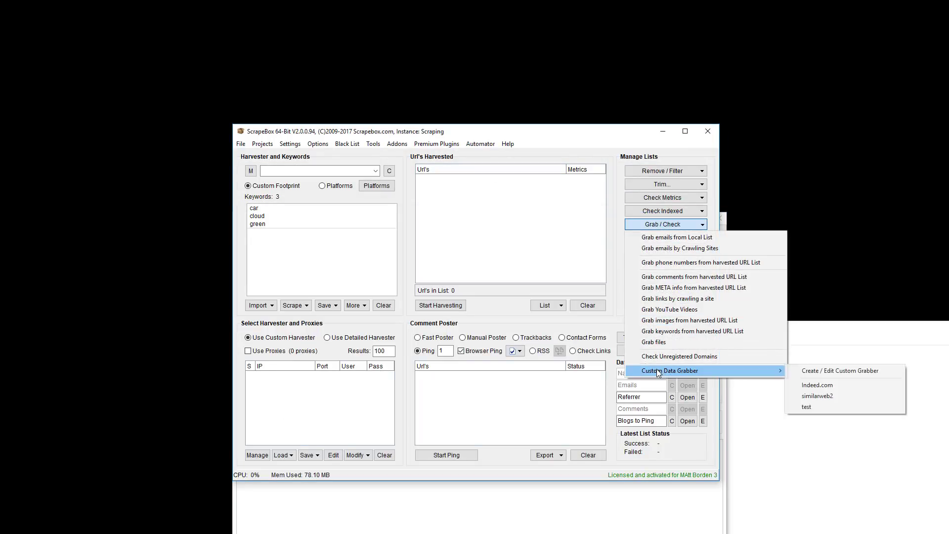
{"action": "left_click", "coordinate": [503, 259]}
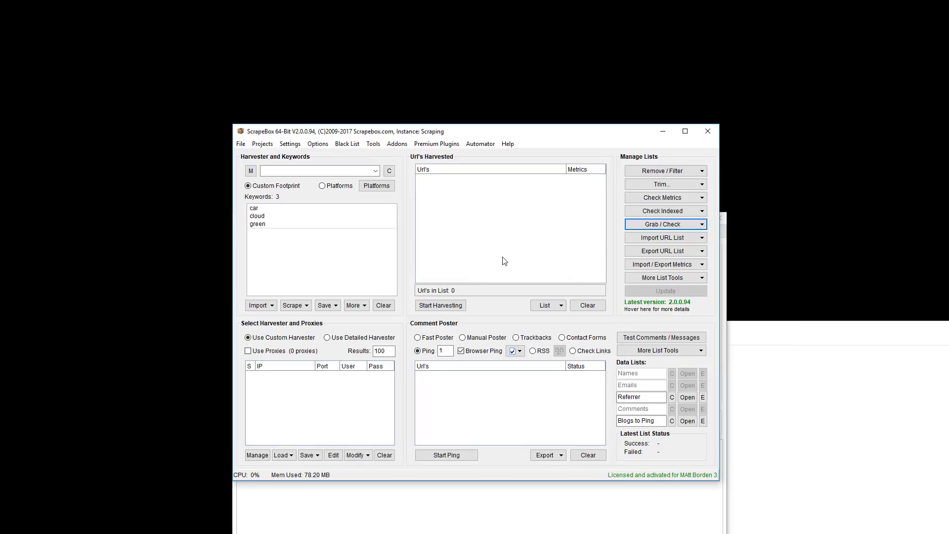
{"action": "left_click", "coordinate": [630, 229]}
{"action": "left_click", "coordinate": [500, 229]}
- Replace all the Notepad text with the lines price, product name, price, product name, price, price, price
{"action": "key", "text": "alt+Tab"}
{"action": "left_click_drag", "start_coordinate": [648, 323], "coordinate": [544, 178]}
{"action": "key", "text": "ctrl+a"}
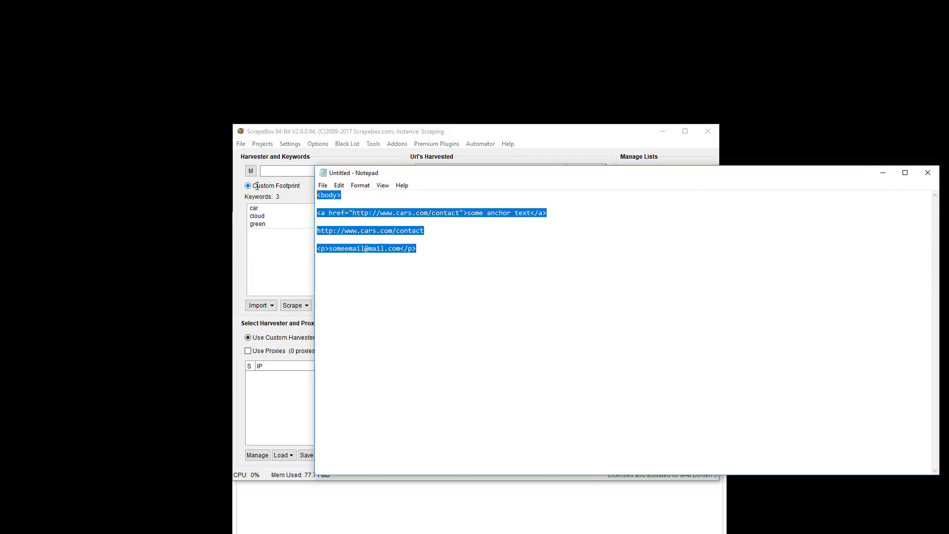
{"action": "type", "text": "price "}
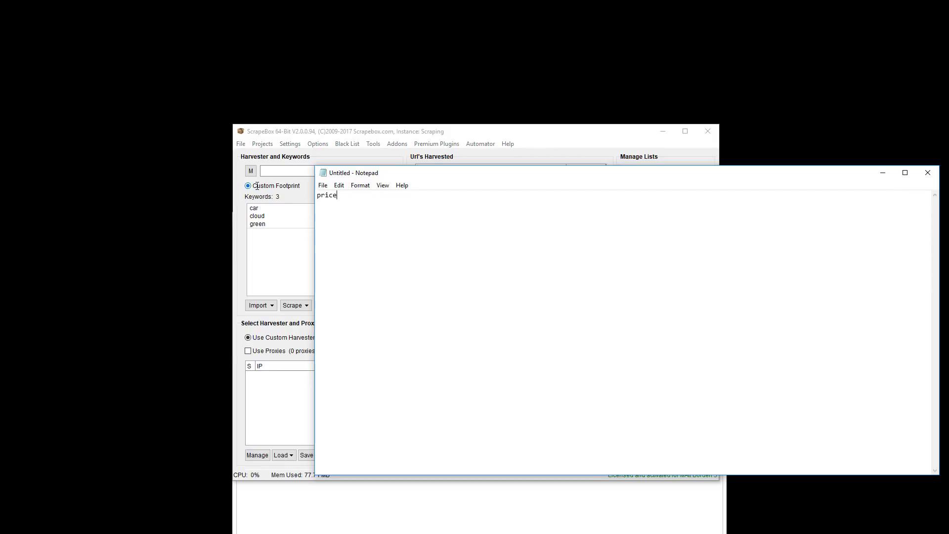
{"action": "type", "text": "product name"}
{"action": "key", "text": "Return"}
{"action": "type", "text": "price"}
{"action": "key", "text": "Return"}
{"action": "type", "text": "product name price product name price price"}
{"action": "key", "text": "Return"}
{"action": "type", "text": "price"}
{"action": "key", "text": "Return"}
- Add three "product name" lines at the end of the Notepad list
{"action": "type", "text": "product name "}
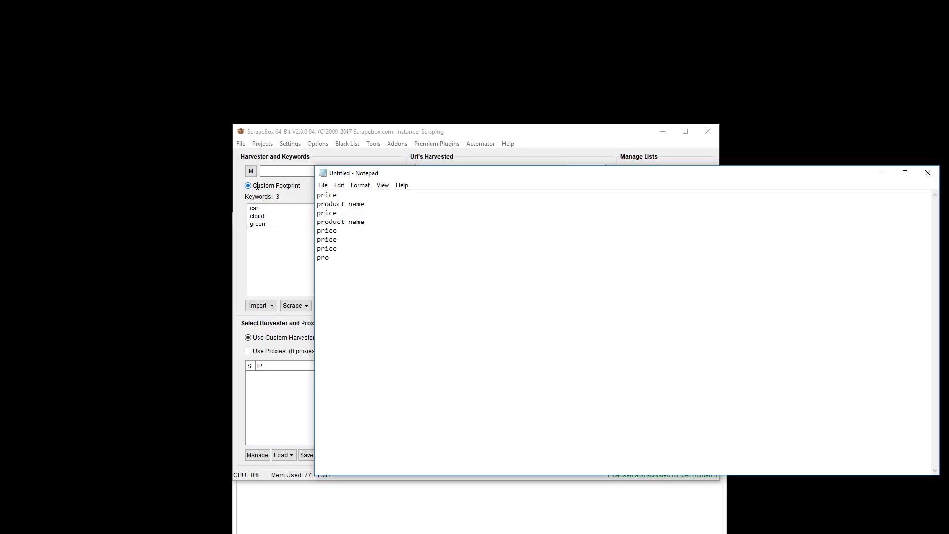
{"action": "type", "text": "procud"}
{"action": "type", "text": "c"}
{"action": "key", "text": "BackSpace"}
{"action": "key", "text": "BackSpace"}
{"action": "key", "text": "BackSpace"}
{"action": "key", "text": "BackSpace"}
{"action": "type", "text": "duct name product name"}
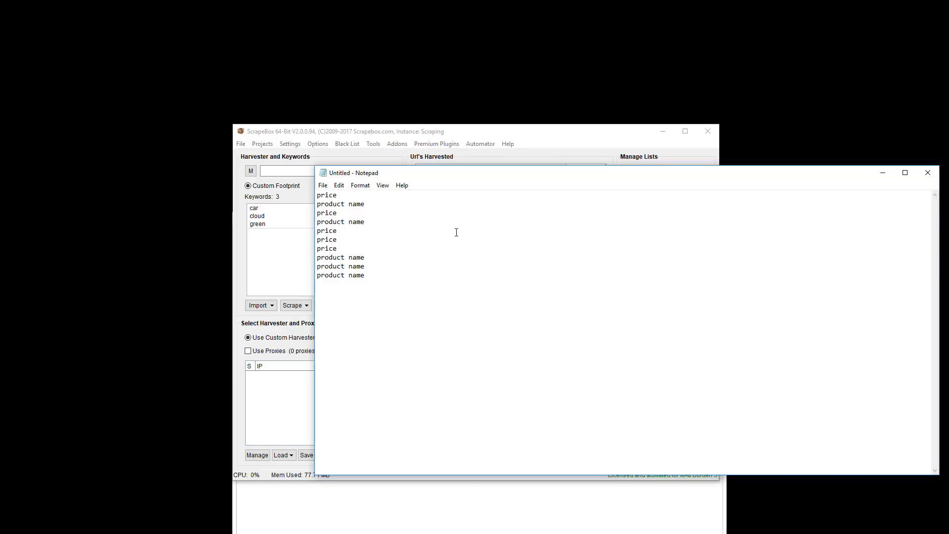
- Arrange the Email Scraper Premium and Notepad windows so the field definitions and the sample list are both in view
{"action": "key", "text": "alt+Tab"}
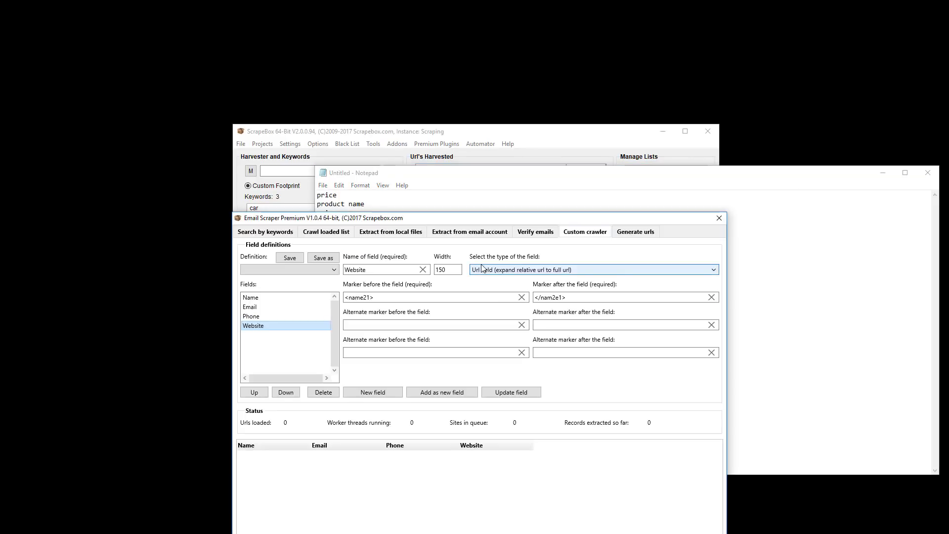
{"action": "left_click_drag", "start_coordinate": [477, 217], "coordinate": [421, 160]}
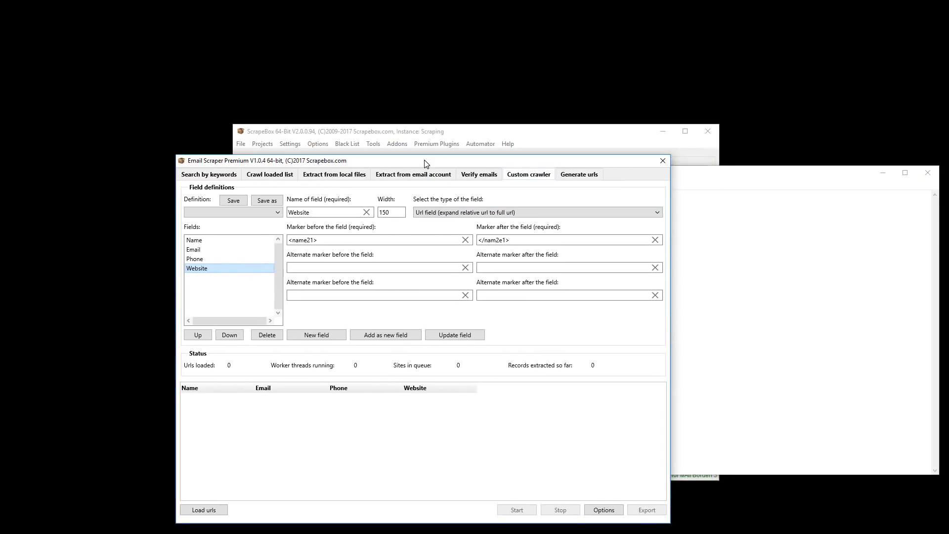
{"action": "left_click", "coordinate": [771, 283]}
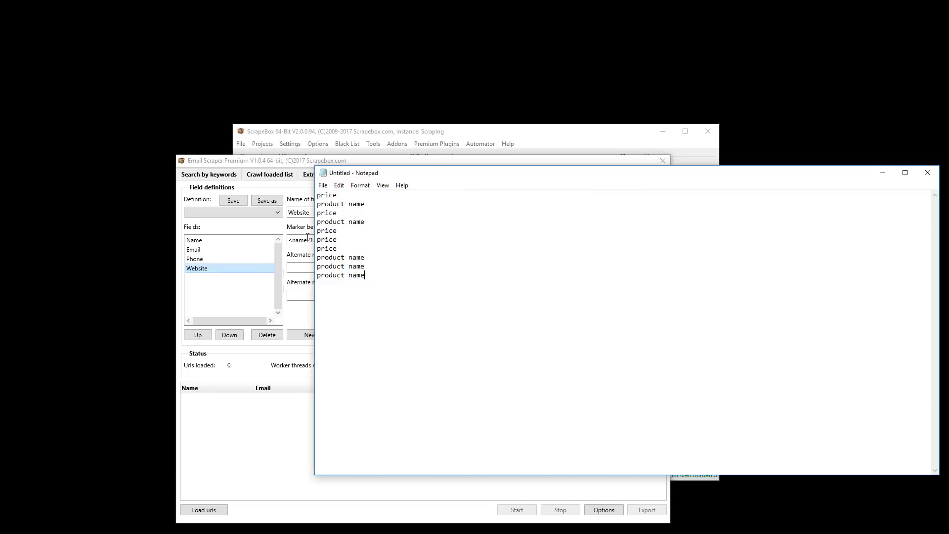
{"action": "left_click_drag", "start_coordinate": [410, 176], "coordinate": [596, 205]}
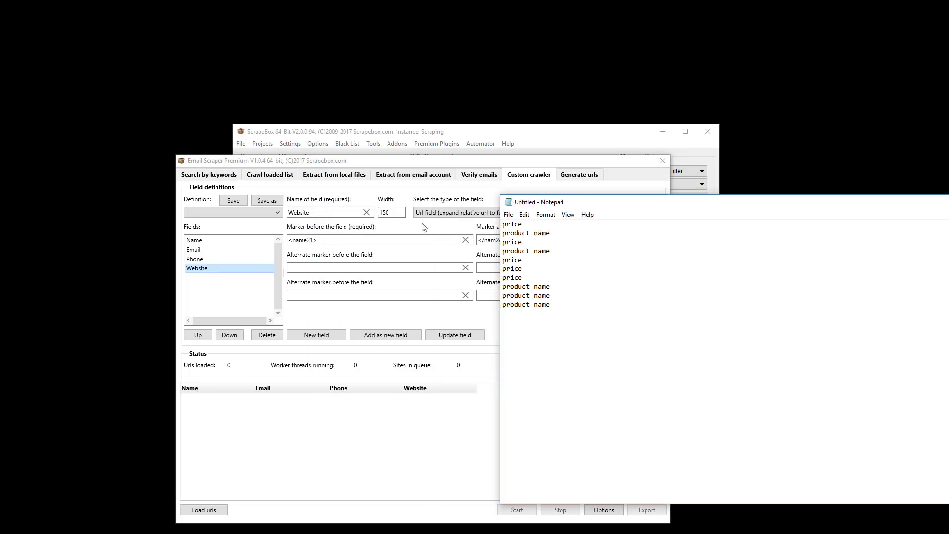
- Rename the custom crawler's Name field to Product Name and update it
{"action": "left_click", "coordinate": [210, 241]}
{"action": "type", "text": "P"}
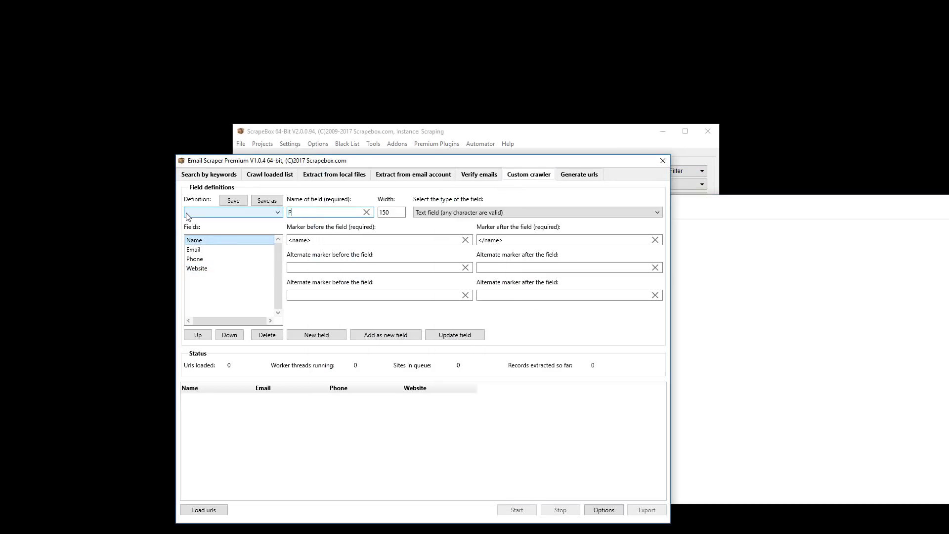
{"action": "type", "text": "roduct NAme"}
{"action": "key", "text": "BackSpace"}
{"action": "key", "text": "BackSpace"}
{"action": "type", "text": "ame"}
{"action": "left_click", "coordinate": [464, 332]}
- Rename the custom crawler's Email field to Price and update it
{"action": "left_click", "coordinate": [211, 250]}
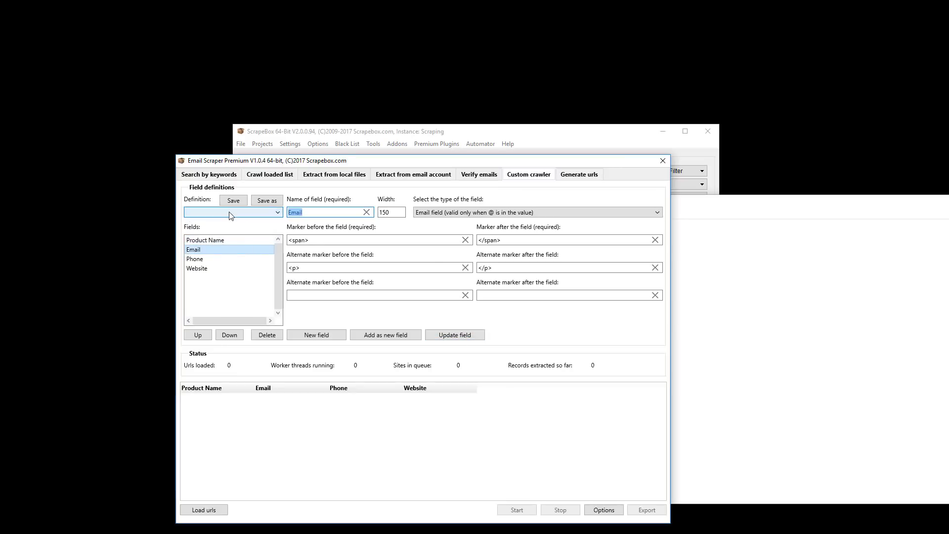
{"action": "type", "text": "p"}
{"action": "key", "text": "BackSpace"}
{"action": "type", "text": "Price"}
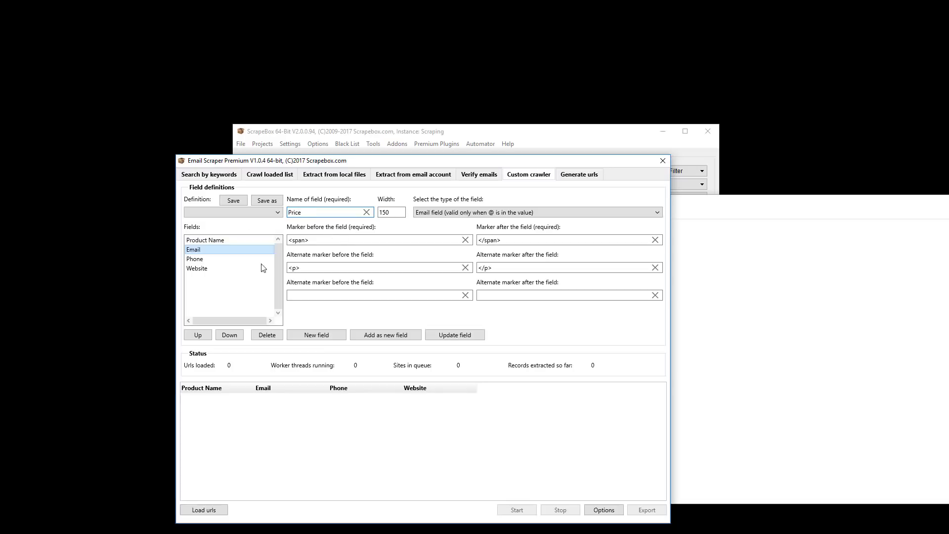
{"action": "left_click", "coordinate": [453, 336]}
- Rename the custom crawler's Phone field to Description and update the field
{"action": "left_click", "coordinate": [205, 260]}
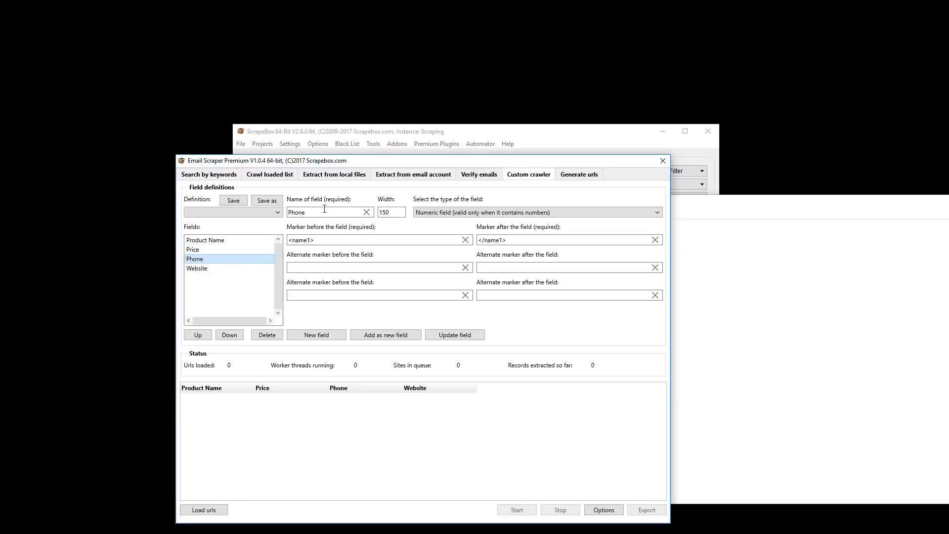
{"action": "type", "text": "Description"}
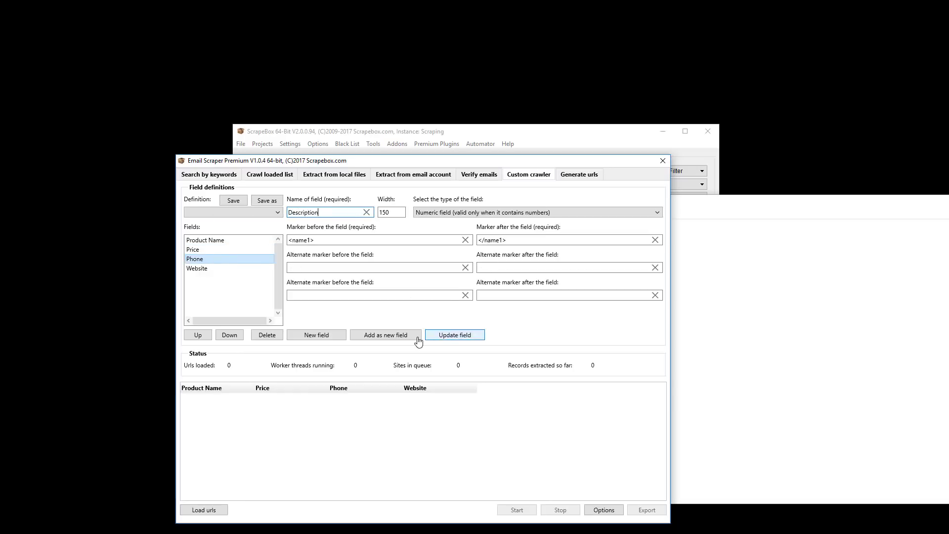
{"action": "left_click", "coordinate": [451, 335]}
- Delete the Website field from the custom crawler's field list and confirm the deletion
{"action": "left_click", "coordinate": [196, 267]}
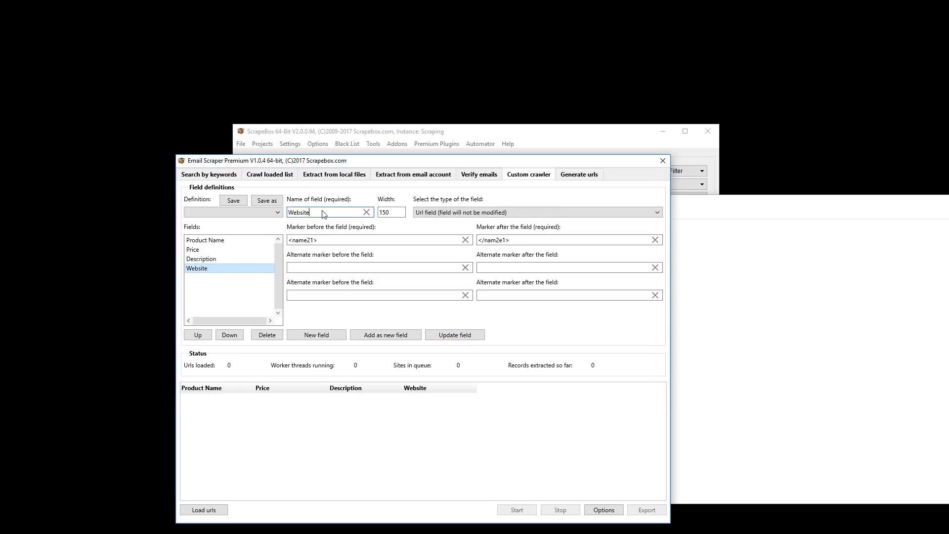
{"action": "double_click", "coordinate": [331, 213]}
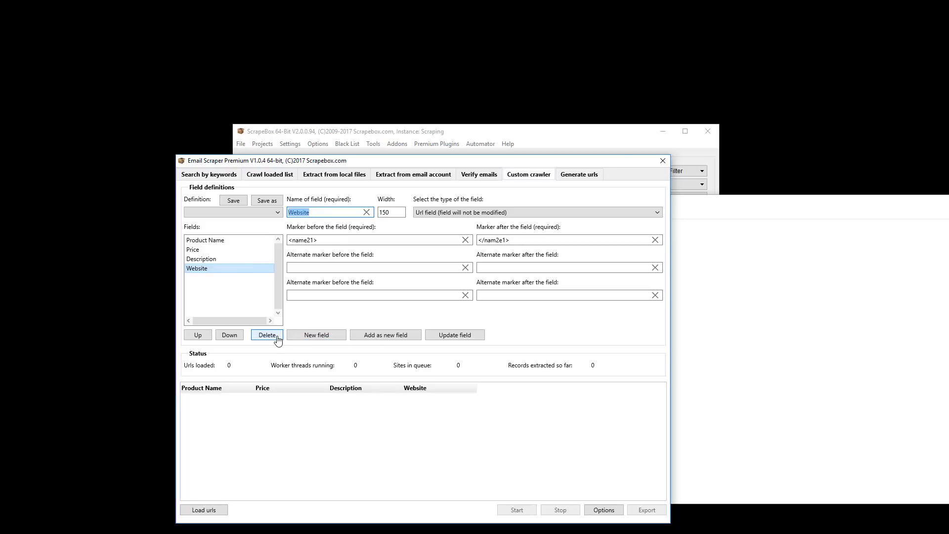
{"action": "left_click", "coordinate": [256, 335]}
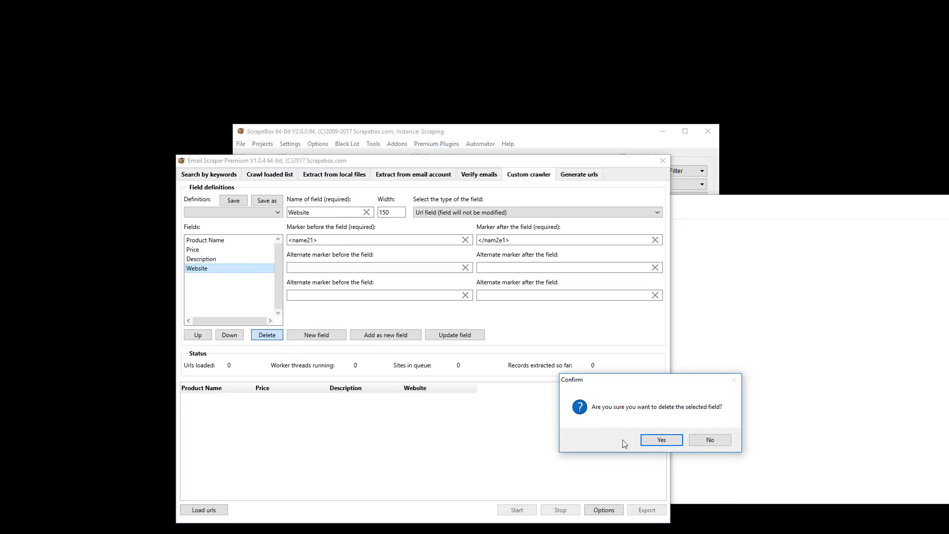
{"action": "left_click", "coordinate": [647, 440]}
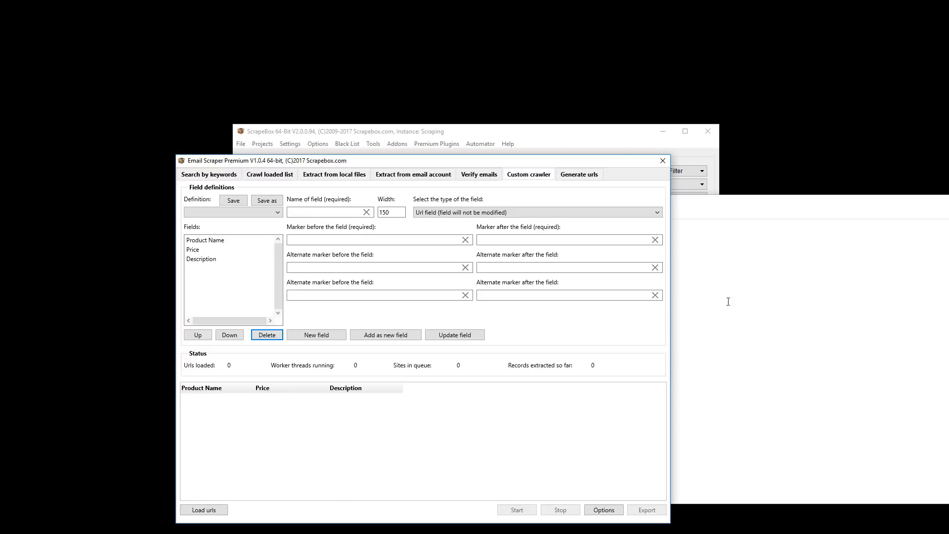
- Compare the sample price and product name list in Notepad with the custom crawler's result columns
{"action": "left_click", "coordinate": [677, 296]}
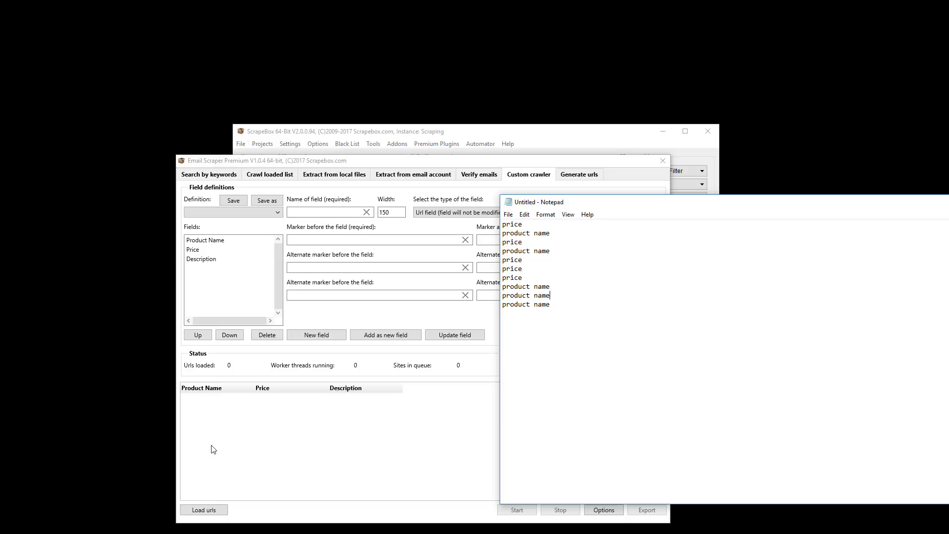
{"action": "left_click", "coordinate": [228, 449]}
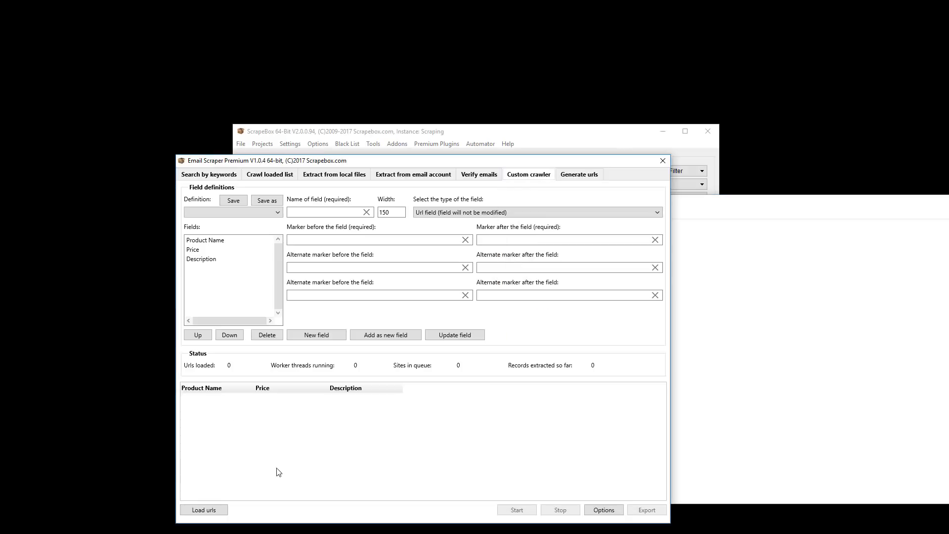
{"action": "left_click", "coordinate": [677, 350]}
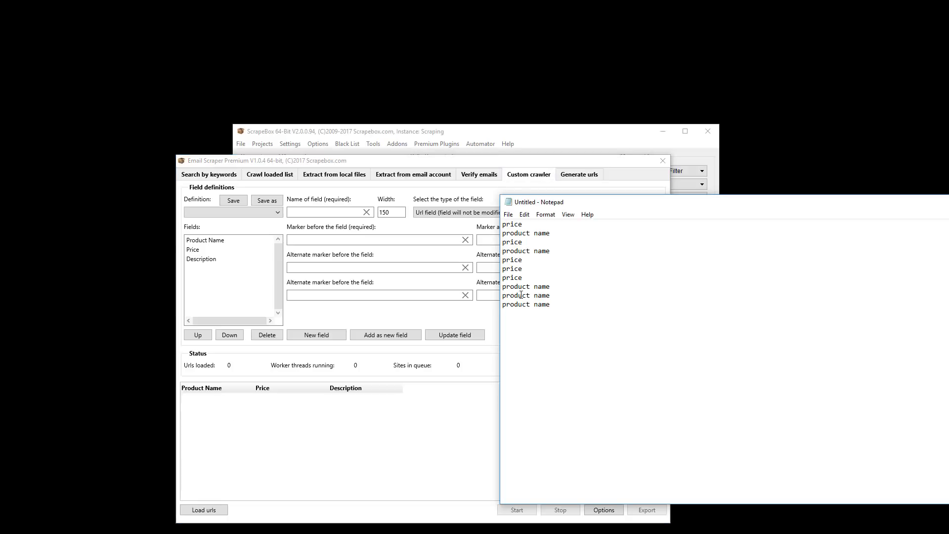
{"action": "left_click", "coordinate": [256, 450]}
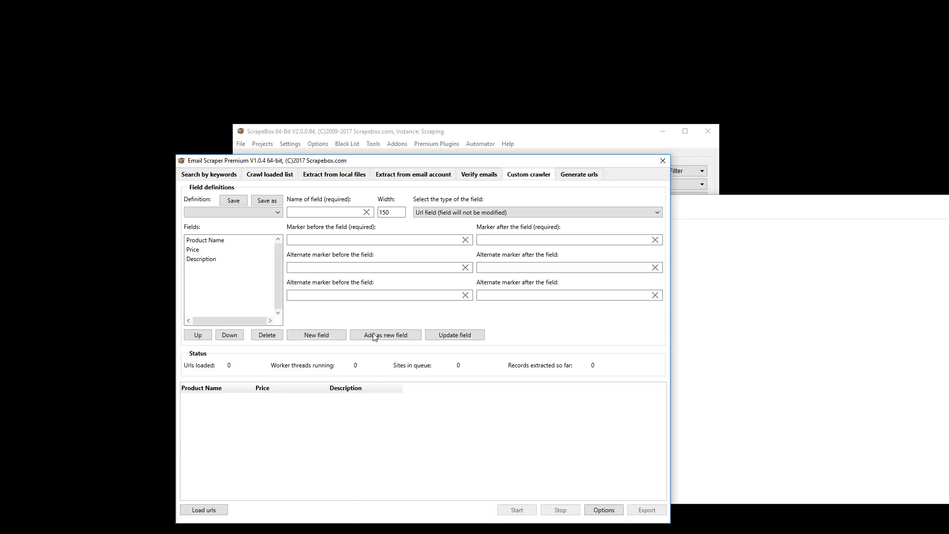
{"action": "left_click", "coordinate": [838, 302]}
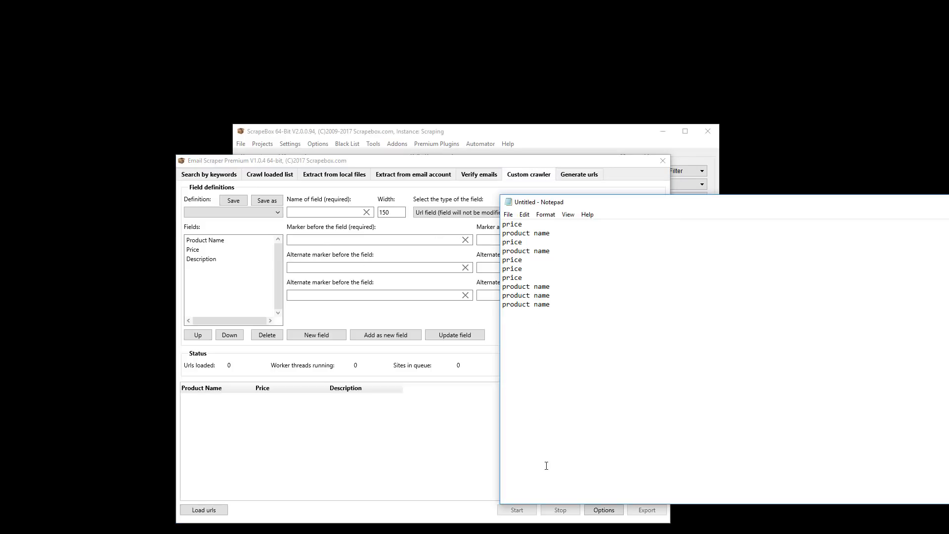
{"action": "left_click", "coordinate": [244, 428]}
{"action": "left_click", "coordinate": [858, 339]}
{"action": "left_click", "coordinate": [453, 424]}
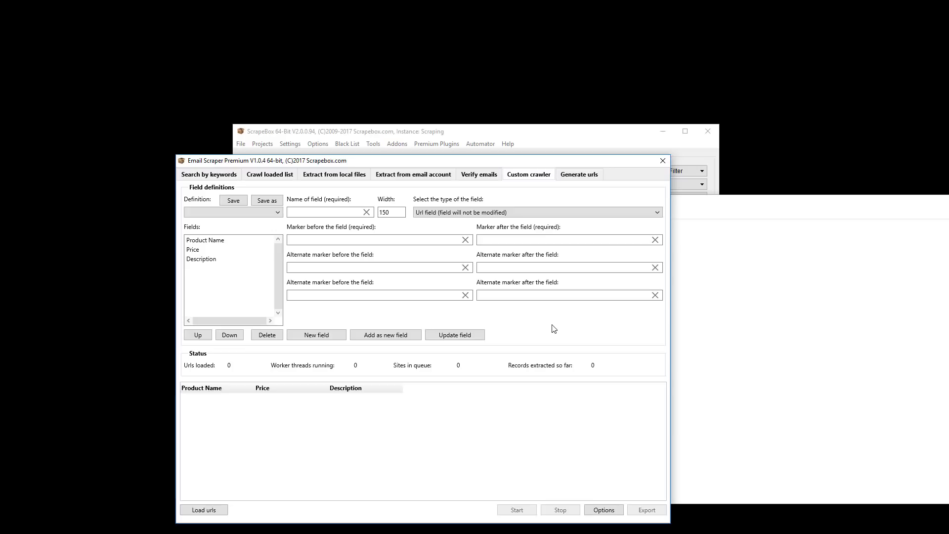
- Enter keychains, dart boards and computer mice on separate lines as the keywords for URL generation
{"action": "left_click", "coordinate": [579, 174]}
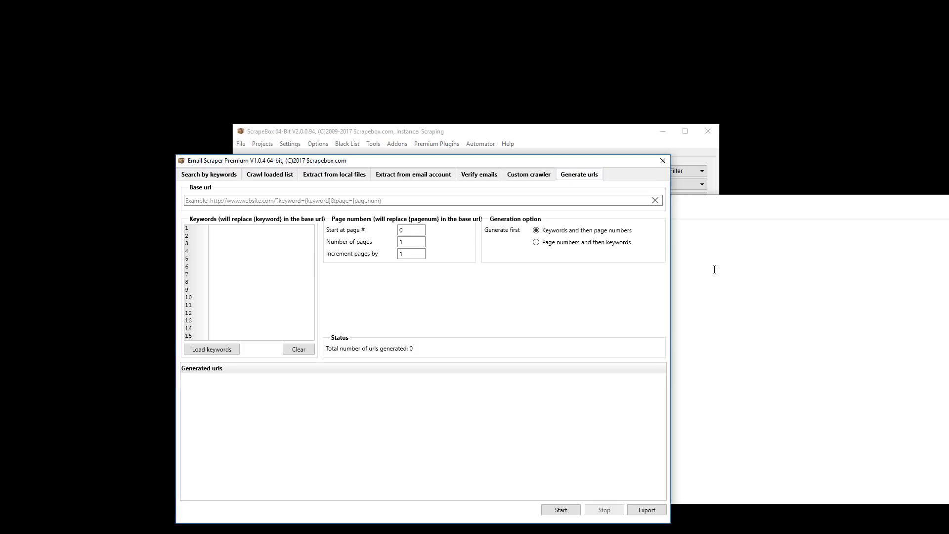
{"action": "left_click", "coordinate": [541, 180]}
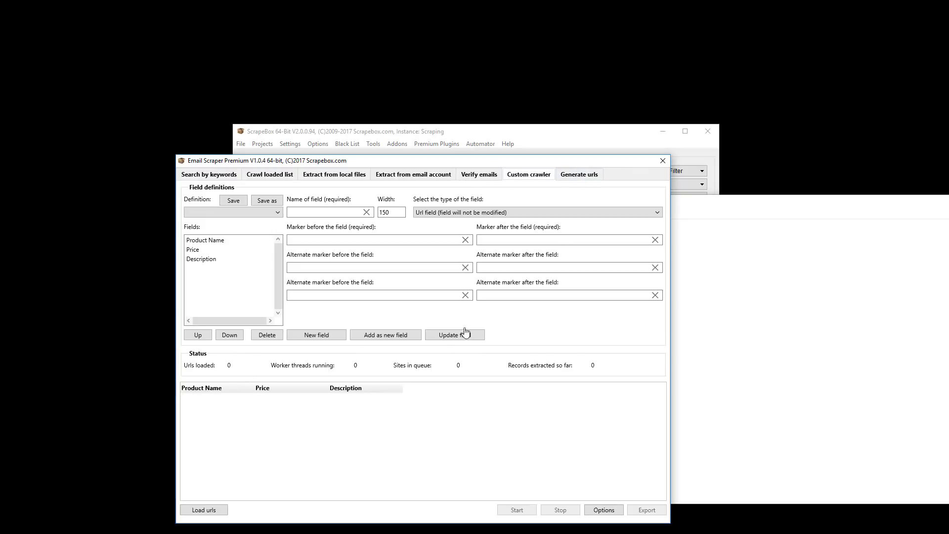
{"action": "left_click", "coordinate": [576, 176]}
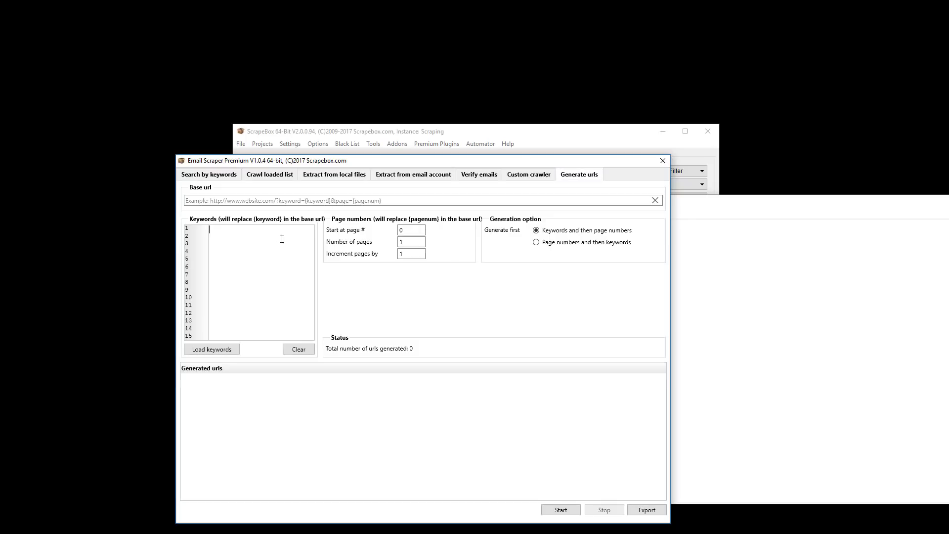
{"action": "type", "text": "keychains"}
{"action": "key", "text": "Return"}
{"action": "type", "text": "dart boards"}
{"action": "key", "text": "Return"}
{"action": "type", "text": "computer mice"}
{"action": "key", "text": "ctrl+a"}
{"action": "double_click", "coordinate": [230, 244]}
{"action": "left_click", "coordinate": [380, 200]}
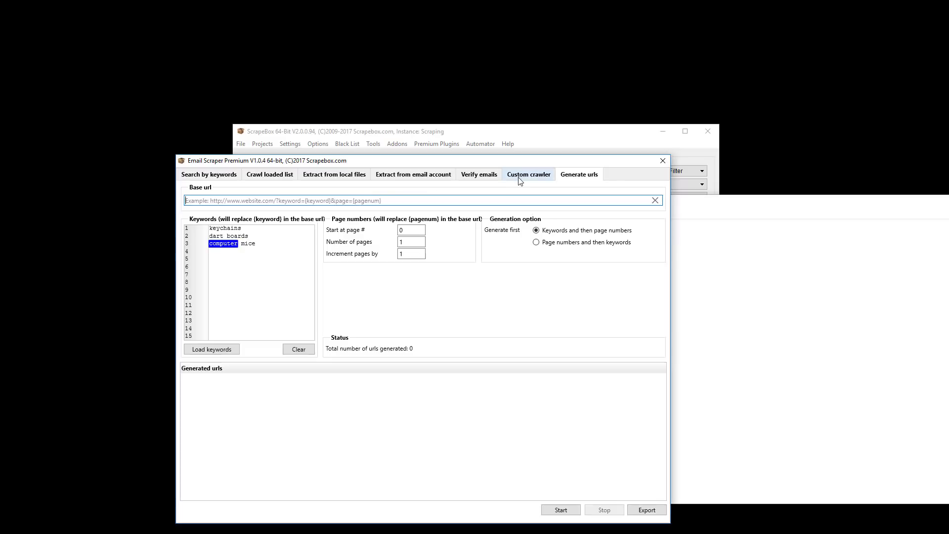
{"action": "key", "text": "alt+Tab"}
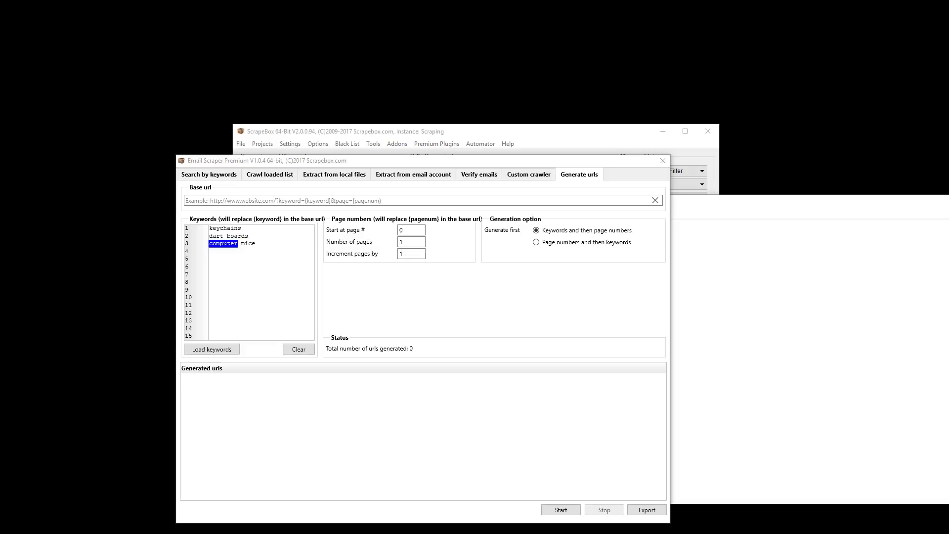
{"action": "left_click", "coordinate": [227, 200]}
{"action": "type", "text": "http://www.parts.com/s={keyword}$page-start={pagenum}"}
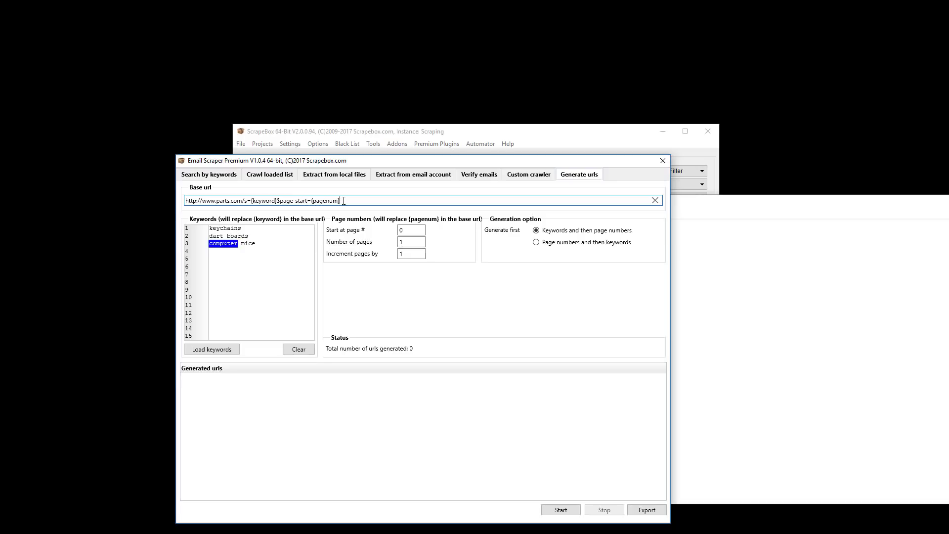
- Set the URL page numbers to start at page 1 and the number of pages to 5
{"action": "left_click", "coordinate": [413, 229]}
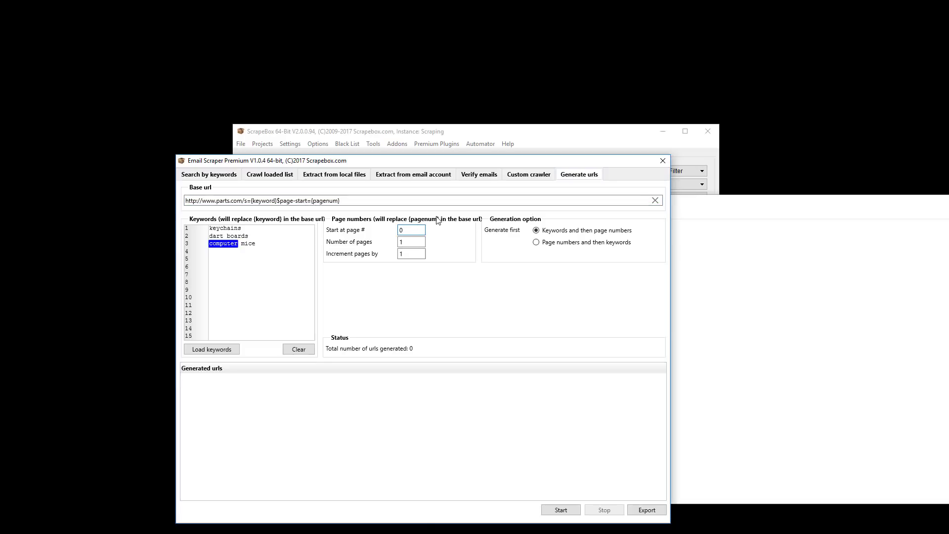
{"action": "key", "text": "Tab"}
{"action": "type", "text": "5"}
{"action": "key", "text": "Tab"}
{"action": "left_click_drag", "start_coordinate": [311, 201], "coordinate": [340, 201]}
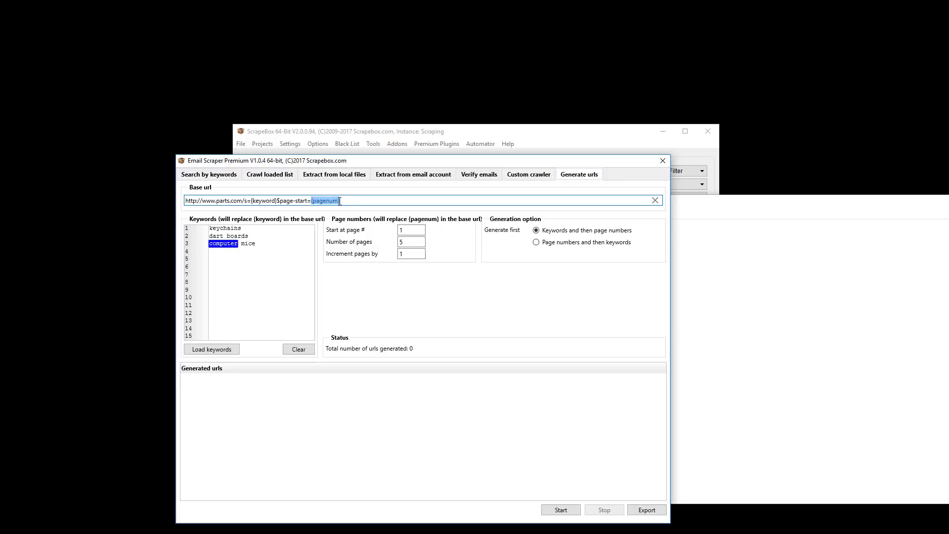
{"action": "left_click", "coordinate": [349, 200]}
{"action": "left_click_drag", "start_coordinate": [348, 200], "coordinate": [312, 201]}
{"action": "left_click_drag", "start_coordinate": [419, 253], "coordinate": [368, 253]}
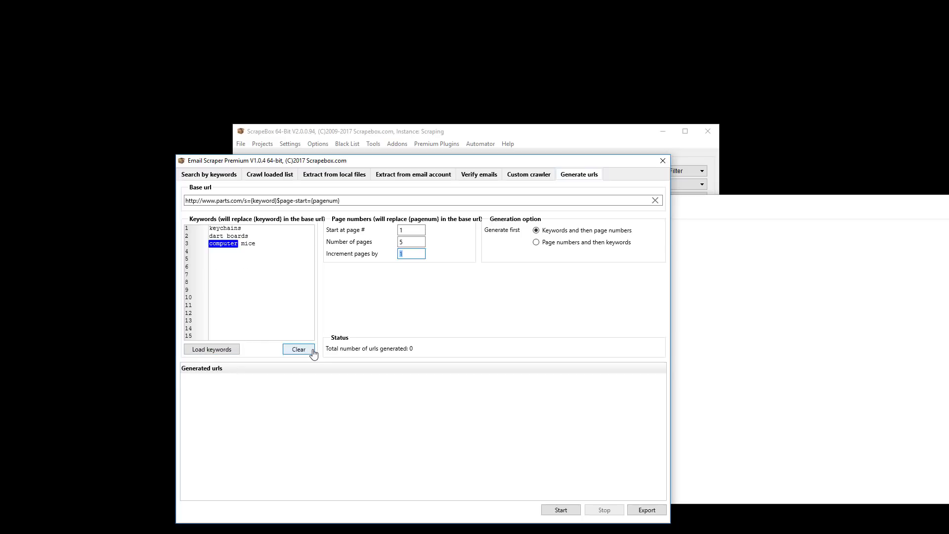
- Generate the URLs, switch the generation order to page numbers and then keywords, and generate them again
{"action": "left_click", "coordinate": [559, 512]}
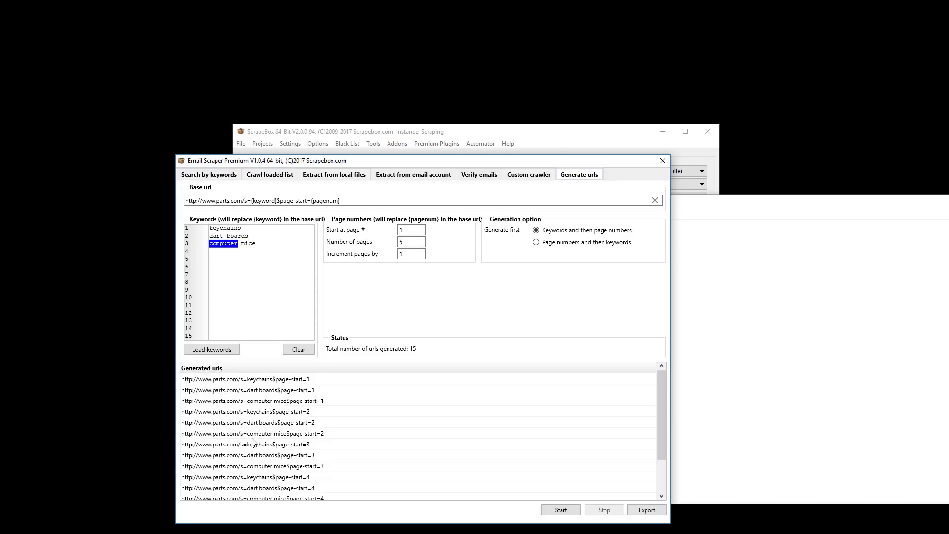
{"action": "left_click", "coordinate": [568, 246]}
{"action": "left_click", "coordinate": [551, 511]}
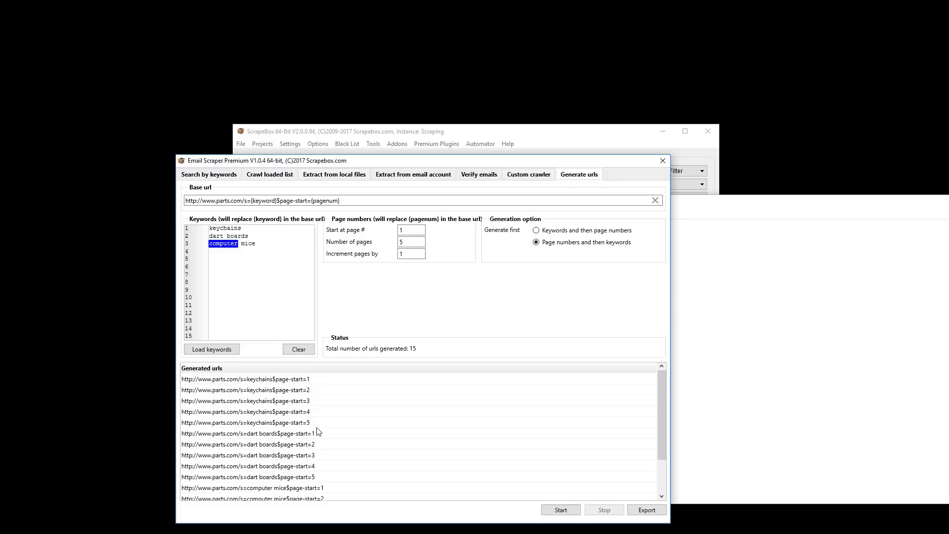
- Export the generated URLs to an existing text file in the Del When Done folder
{"action": "left_click", "coordinate": [647, 510]}
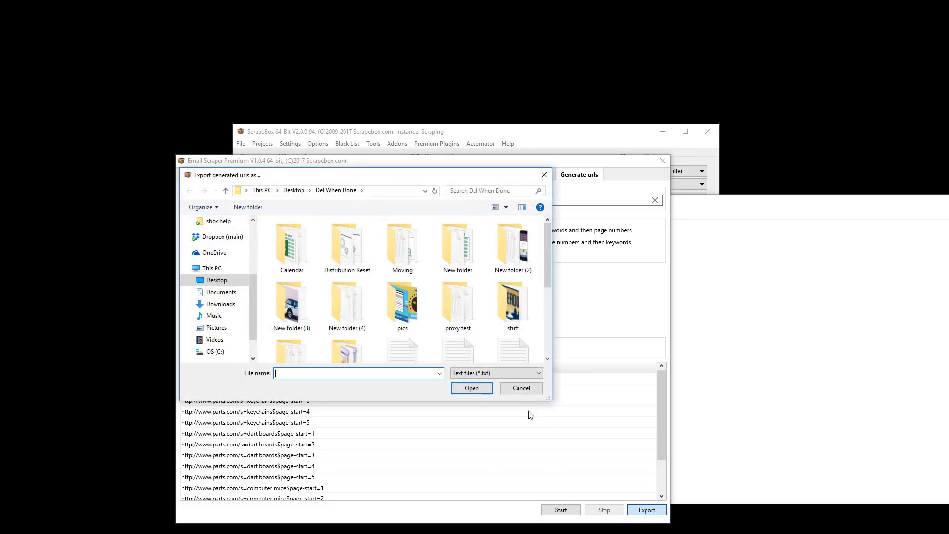
{"action": "scroll", "coordinate": [546, 281], "scroll_direction": "down", "scroll_amount": 1}
{"action": "left_click", "coordinate": [397, 323]}
{"action": "left_click", "coordinate": [471, 389]}
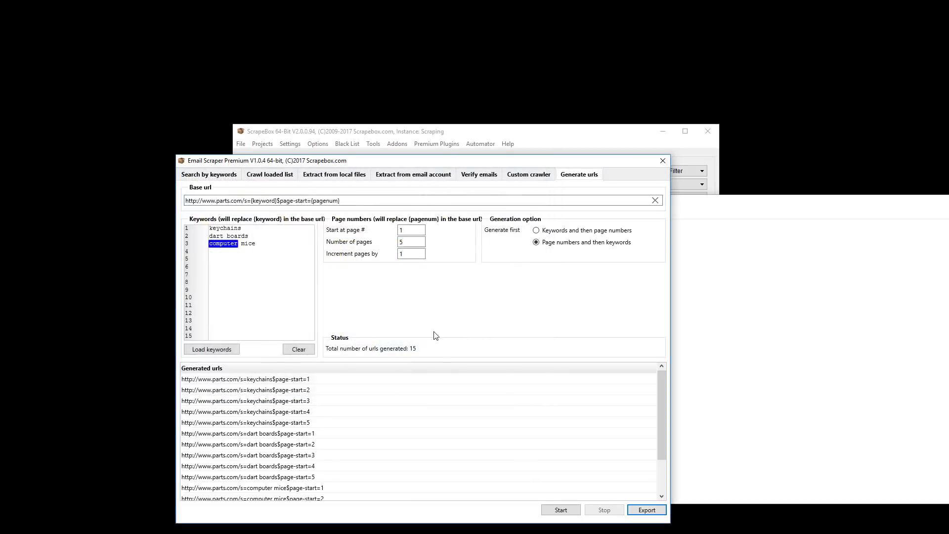
- Load the exported URL text file from the Del When Done folder into the custom crawler
{"action": "left_click", "coordinate": [528, 177]}
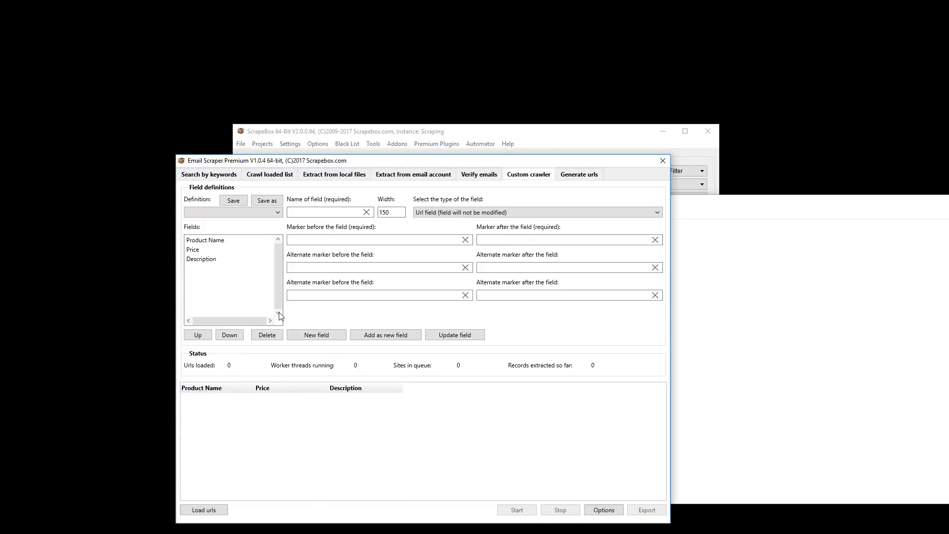
{"action": "left_click", "coordinate": [202, 510]}
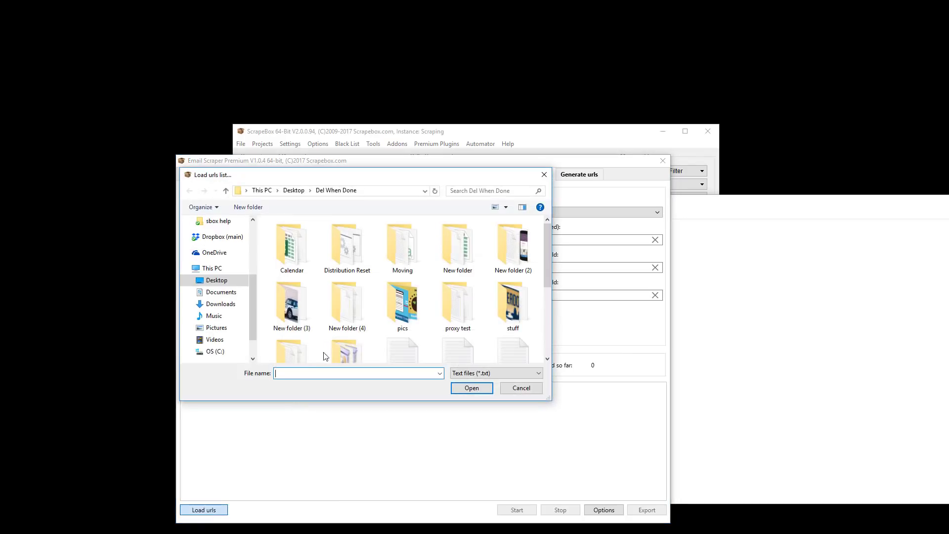
{"action": "double_click", "coordinate": [406, 346]}
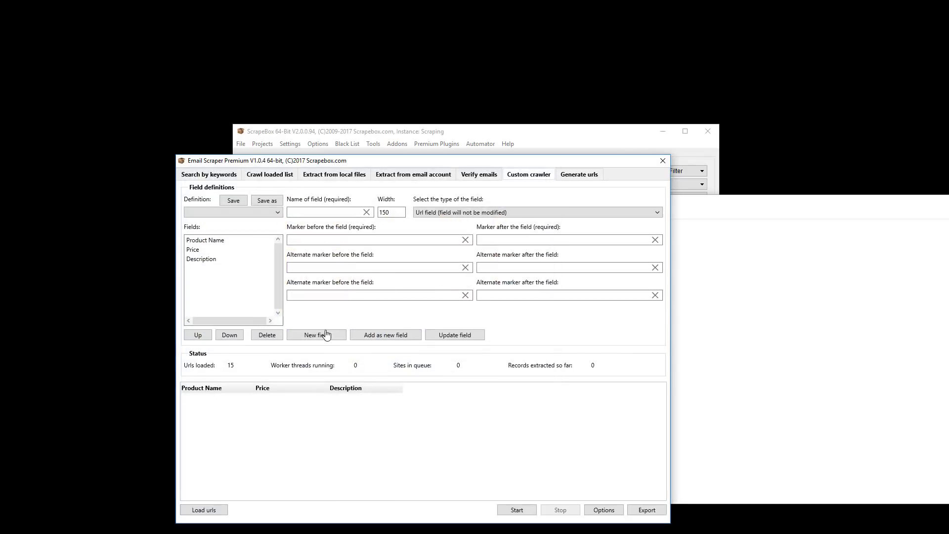
- Review the base URL's domain and page-number placeholder alongside the custom crawler's field definitions
{"action": "left_click", "coordinate": [585, 178]}
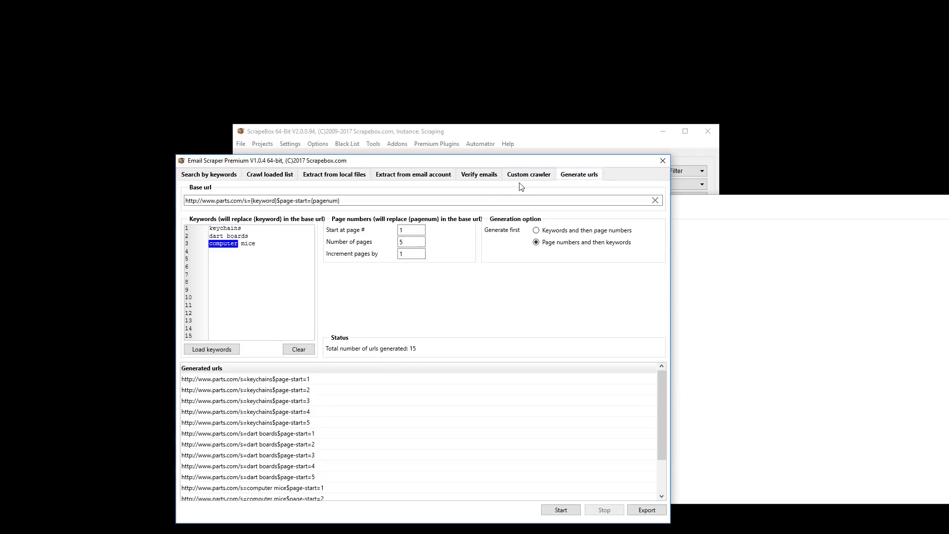
{"action": "left_click", "coordinate": [532, 179]}
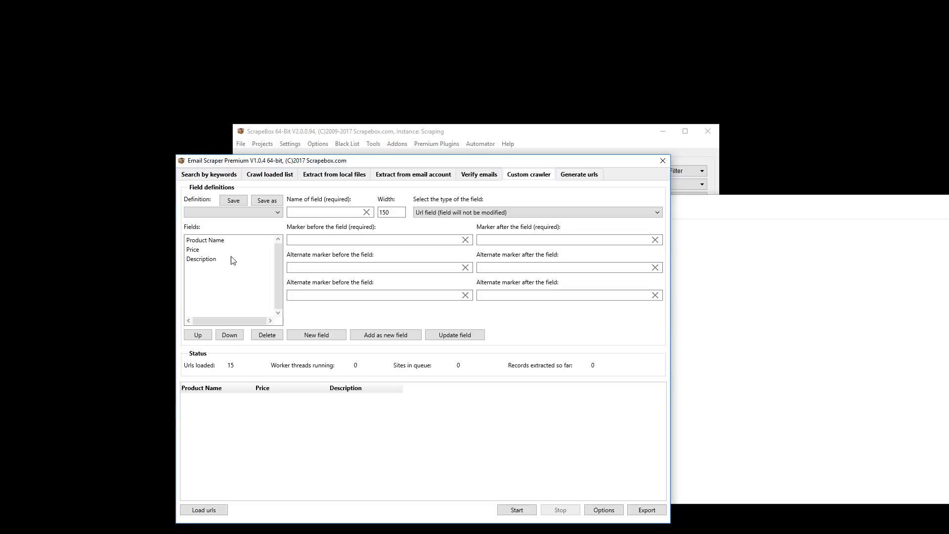
{"action": "left_click", "coordinate": [573, 176]}
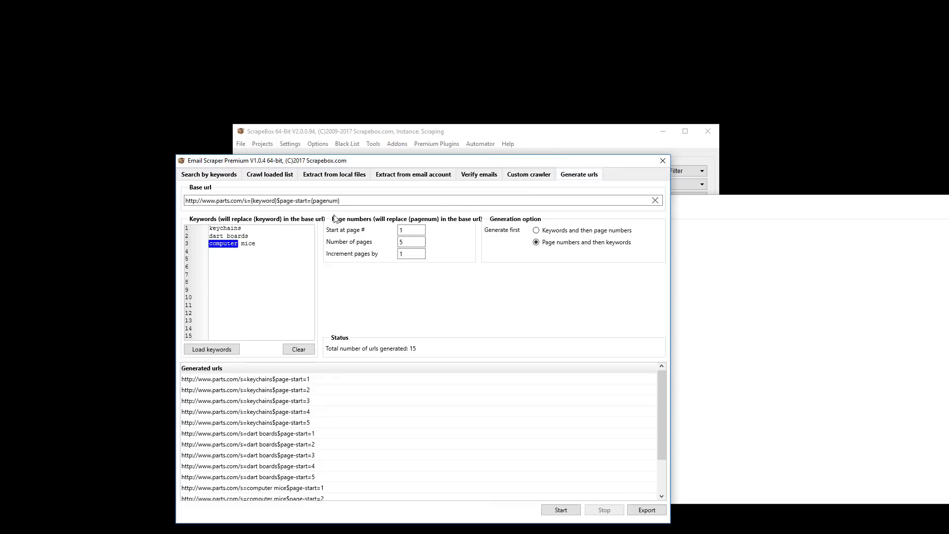
{"action": "left_click_drag", "start_coordinate": [245, 201], "coordinate": [187, 201]}
{"action": "left_click", "coordinate": [198, 200]}
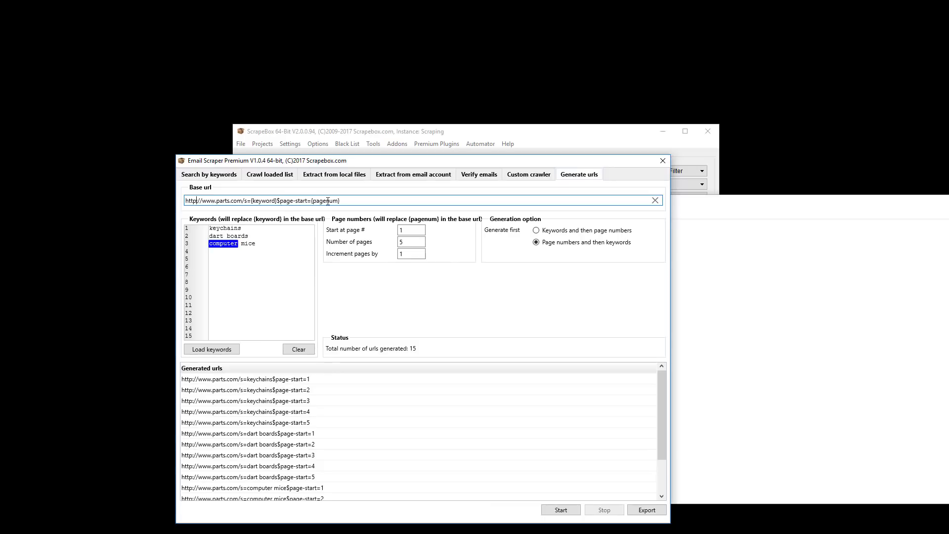
{"action": "left_click_drag", "start_coordinate": [352, 201], "coordinate": [300, 201]}
{"action": "left_click", "coordinate": [532, 176]}
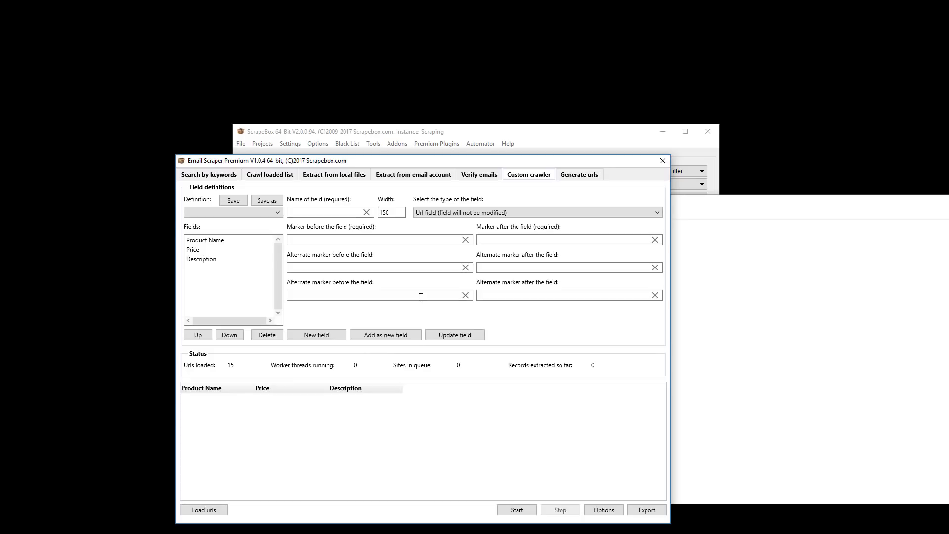
{"action": "left_click", "coordinate": [582, 177]}
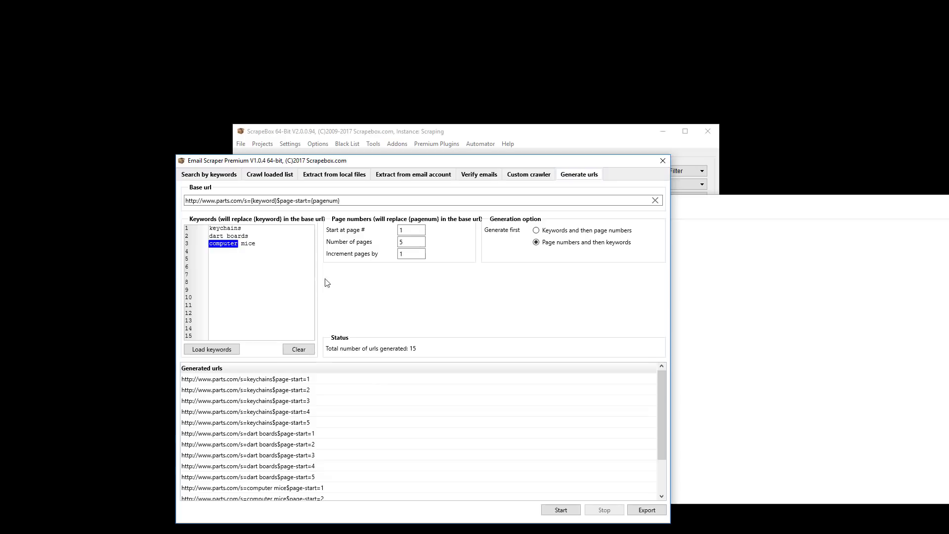
{"action": "left_click", "coordinate": [523, 177]}
{"action": "left_click", "coordinate": [580, 175]}
{"action": "left_click", "coordinate": [276, 200]}
{"action": "key", "text": "BackSpace"}
{"action": "key", "text": "BackSpace"}
{"action": "key", "text": "BackSpace"}
{"action": "key", "text": "BackSpace"}
{"action": "key", "text": "BackSpace"}
{"action": "key", "text": "BackSpace"}
{"action": "key", "text": "BackSpace"}
{"action": "key", "text": "BackSpace"}
{"action": "key", "text": "BackSpace"}
{"action": "key", "text": "BackSpace"}
{"action": "key", "text": "BackSpace"}
{"action": "key", "text": "BackSpace"}
{"action": "type", "text": "/"}
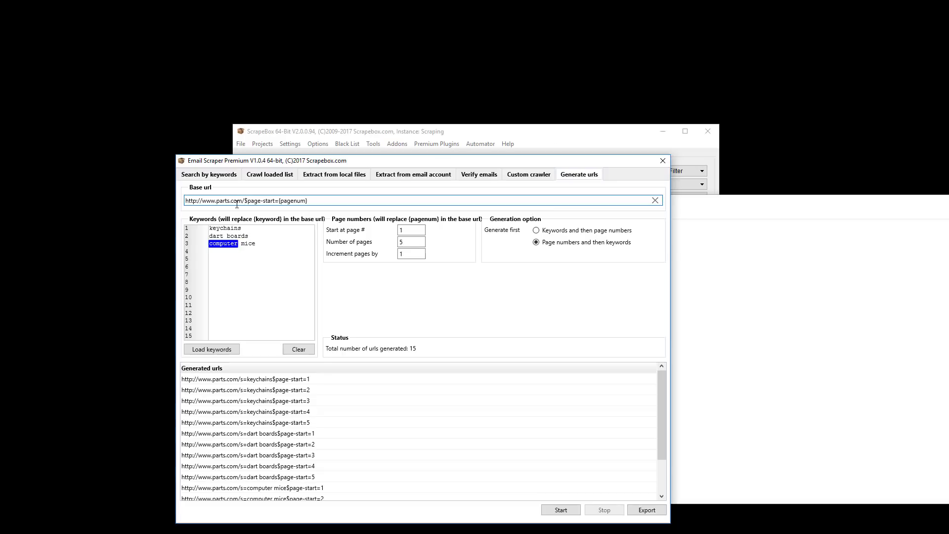
{"action": "type", "text": "-fi"}
{"action": "key", "text": "BackSpace"}
{"action": "type", "text": "orum"}
{"action": "left_click", "coordinate": [557, 512]}
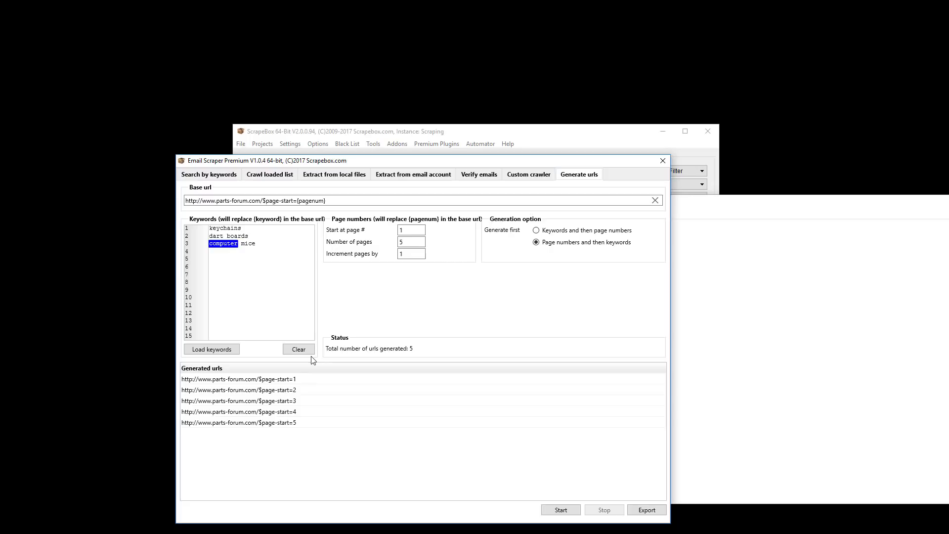
{"action": "left_click", "coordinate": [542, 139]}
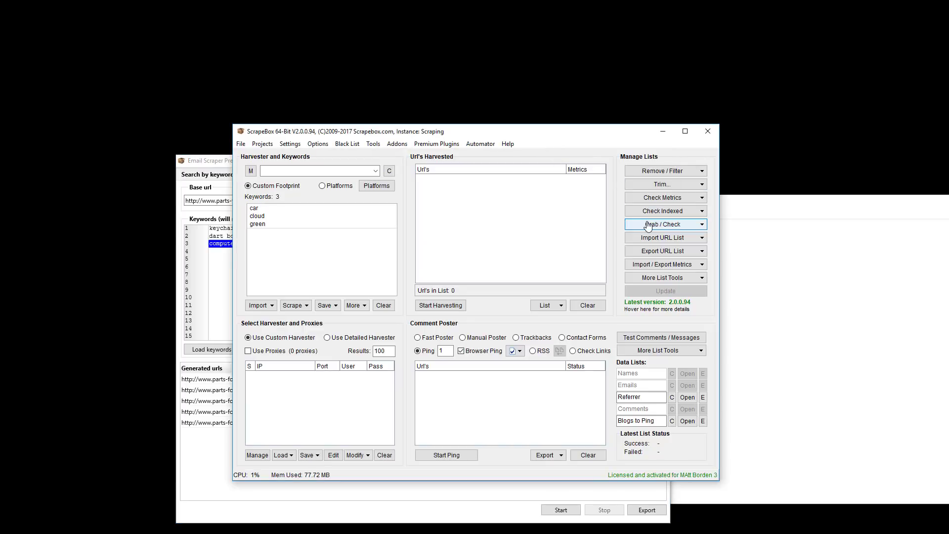
{"action": "left_click", "coordinate": [226, 269]}
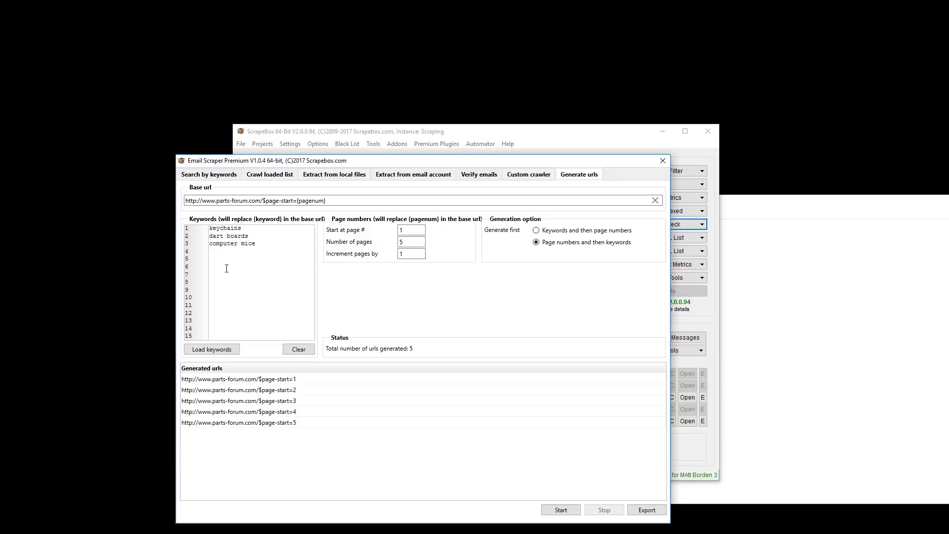